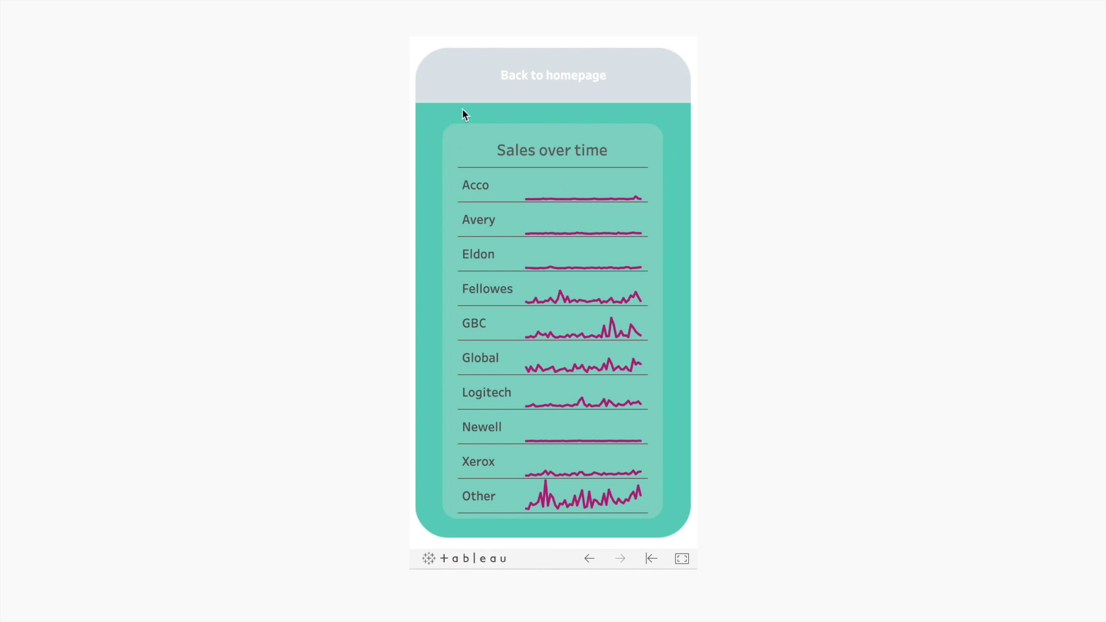
pyautogui.click(603, 80)
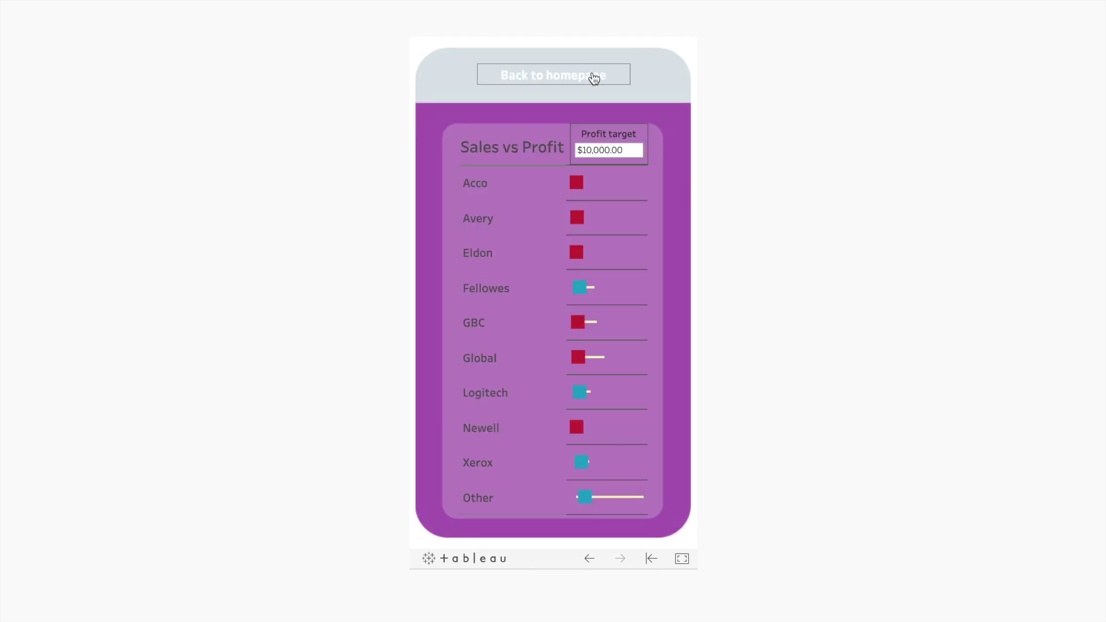
pyautogui.click(594, 78)
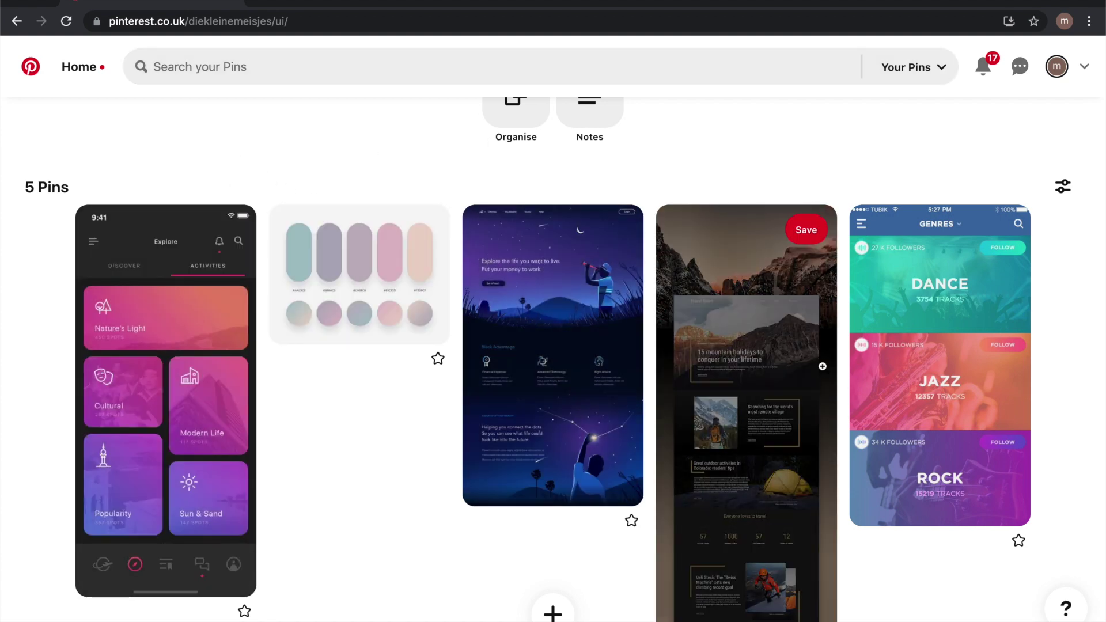
# Open the Dance/Jazz/Rock music-genres pin (feed_screen.png) and scroll through its page and related pins
pyautogui.click(902, 381)
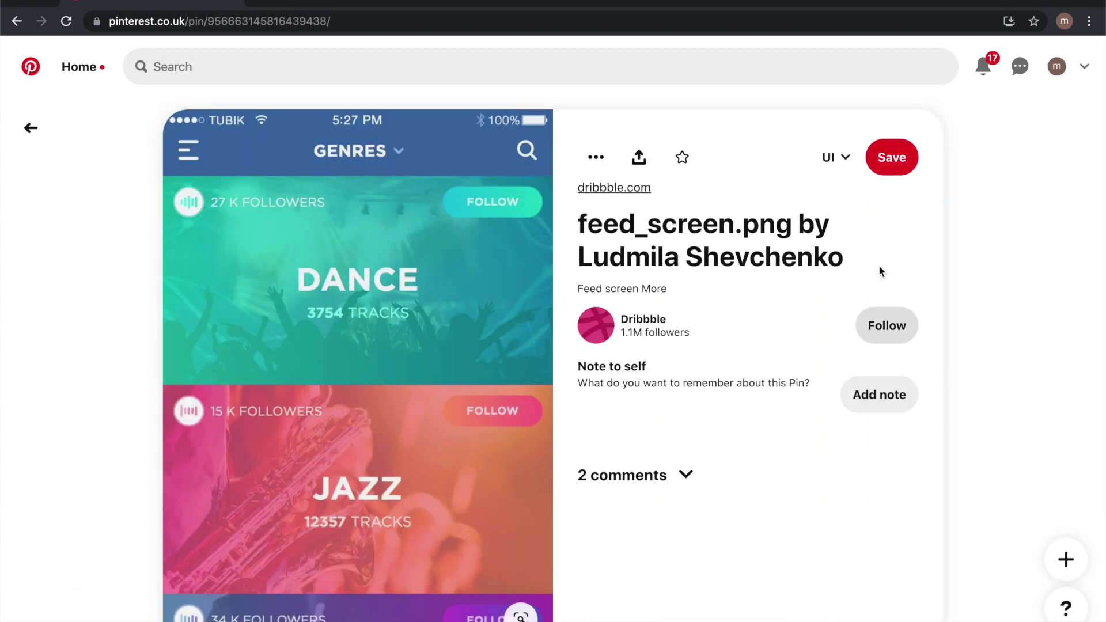
pyautogui.click(176, 72)
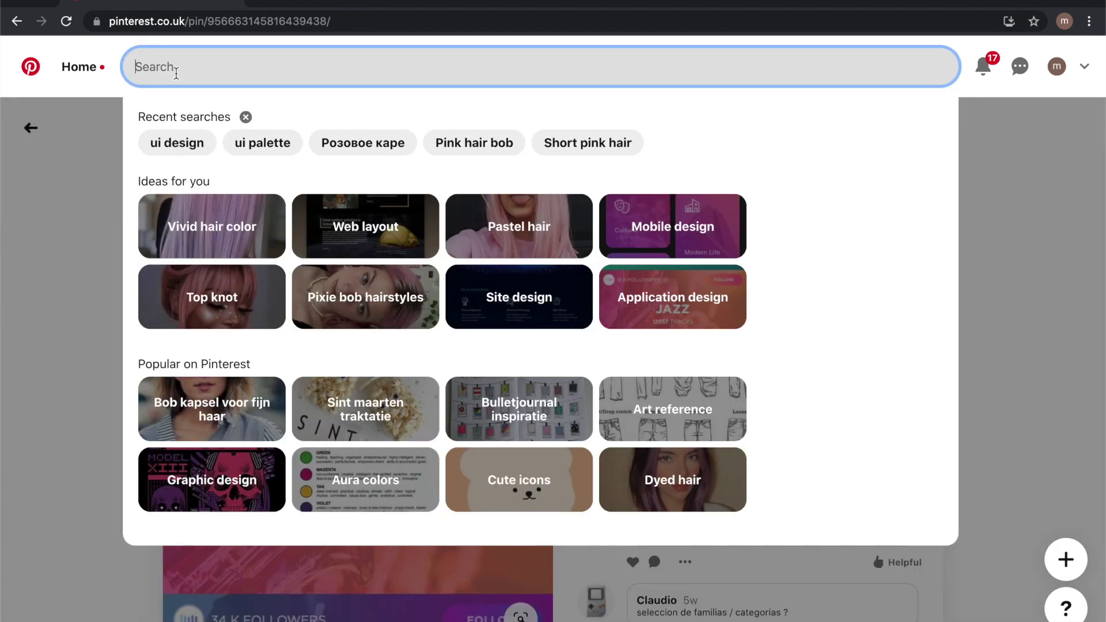
pyautogui.click(32, 305)
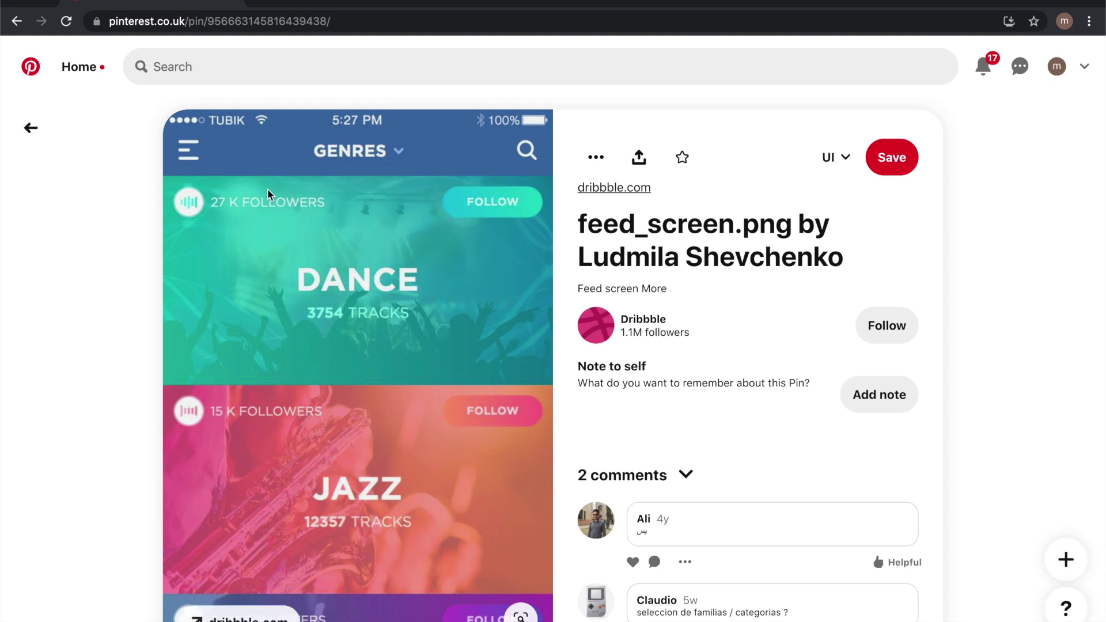
pyautogui.scroll(-3, 87, 420)
pyautogui.scroll(1, 101, 465)
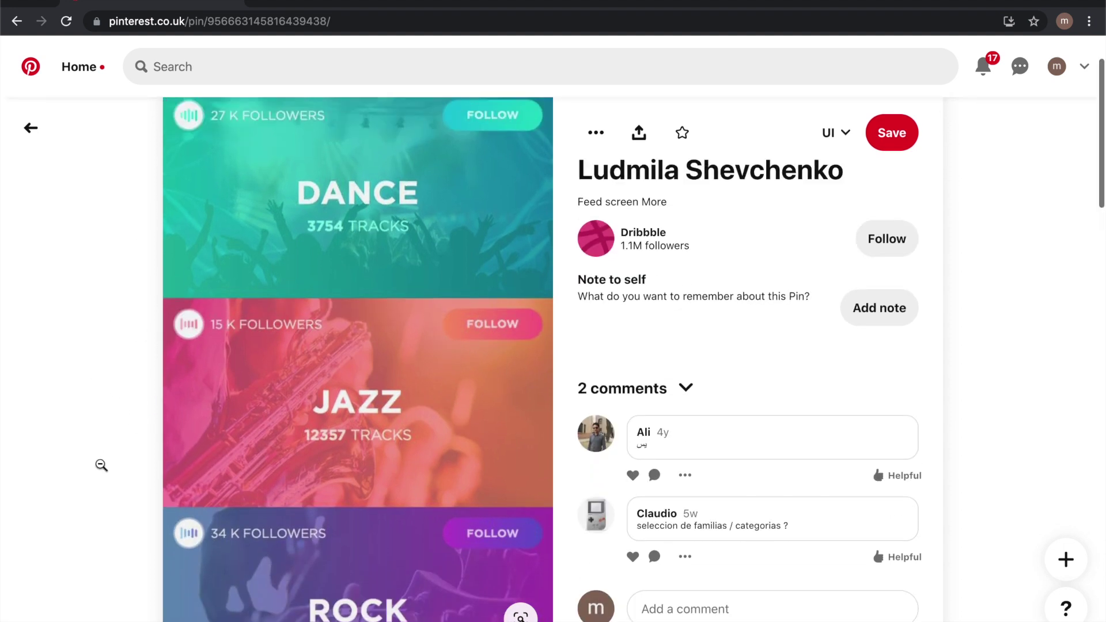
pyautogui.scroll(1, 102, 465)
pyautogui.scroll(1, 92, 403)
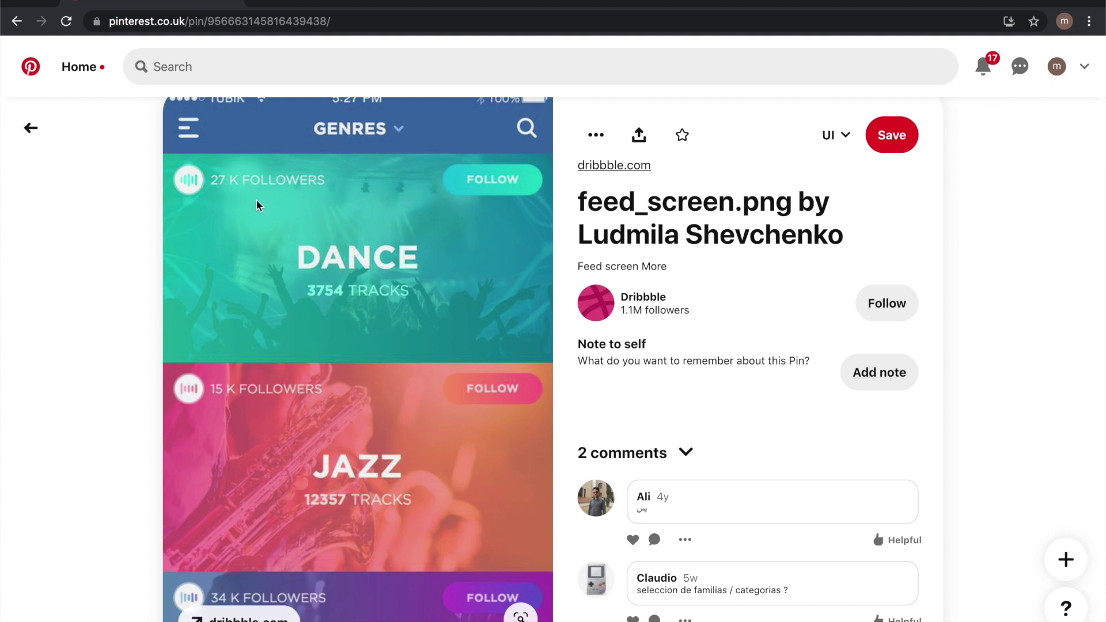
pyautogui.scroll(1, 120, 387)
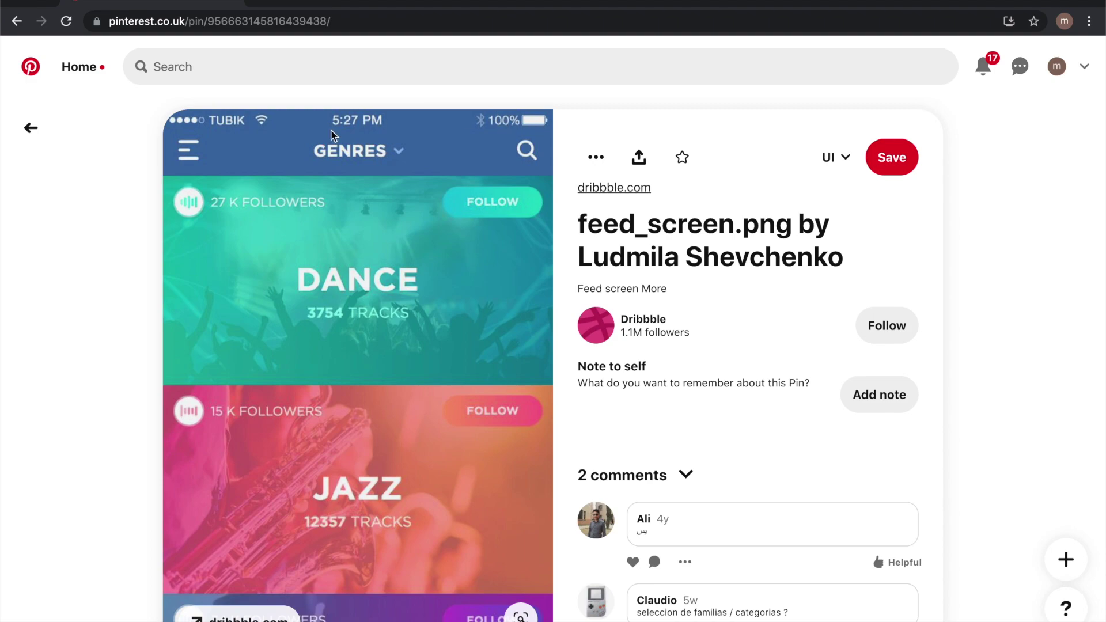
pyautogui.scroll(-9, 287, 356)
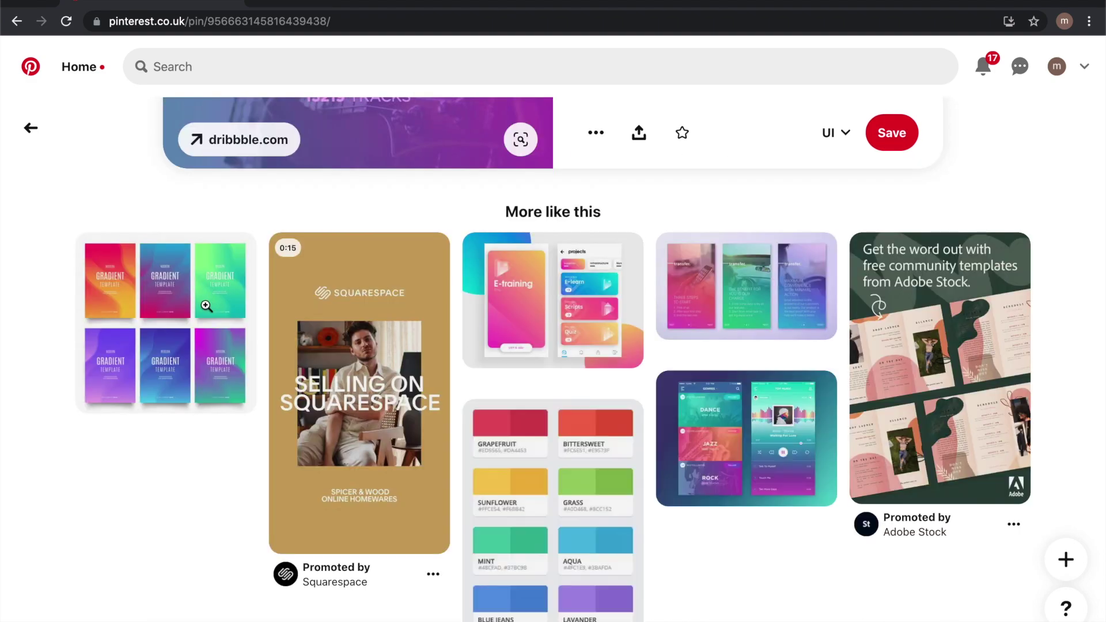
pyautogui.scroll(4, 91, 319)
pyautogui.scroll(-11, 91, 319)
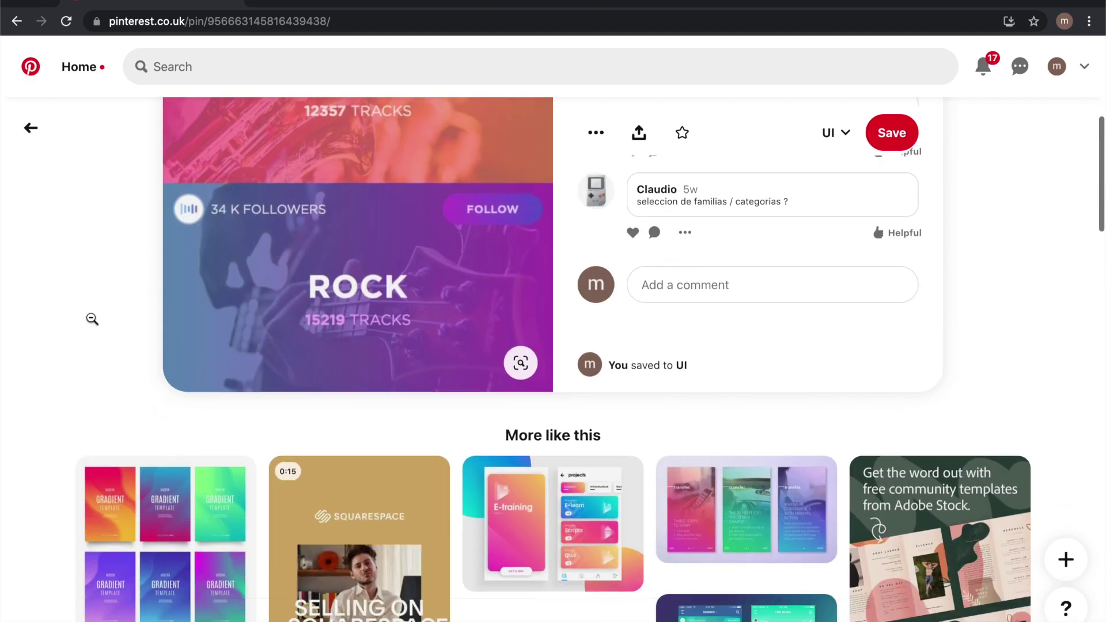
pyautogui.scroll(10, 91, 318)
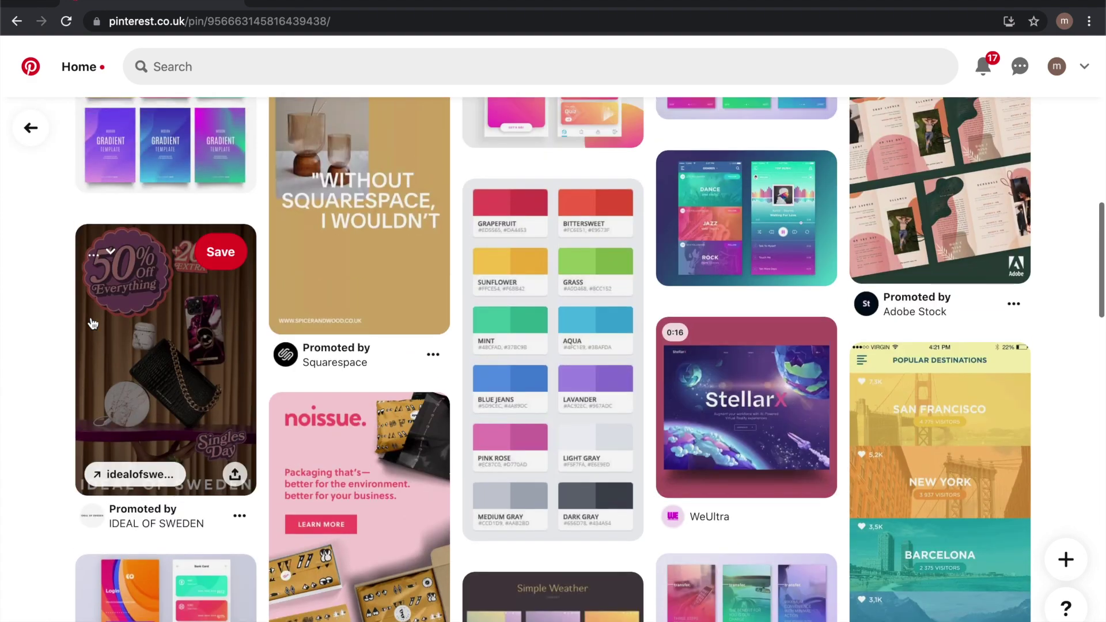
pyautogui.scroll(4, 93, 324)
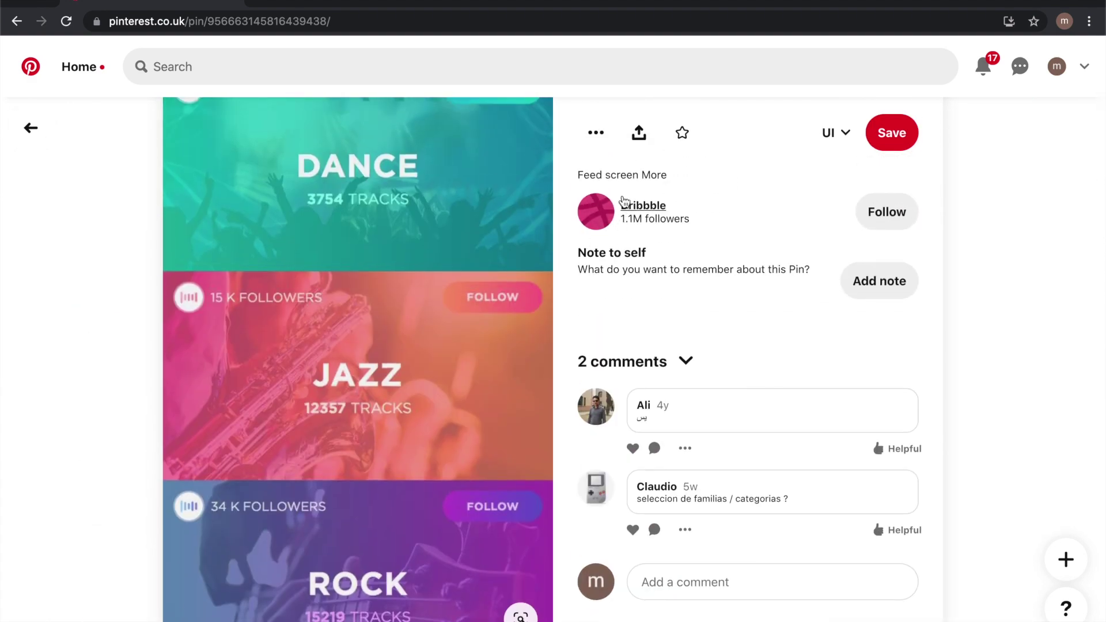
pyautogui.scroll(2, 356, 325)
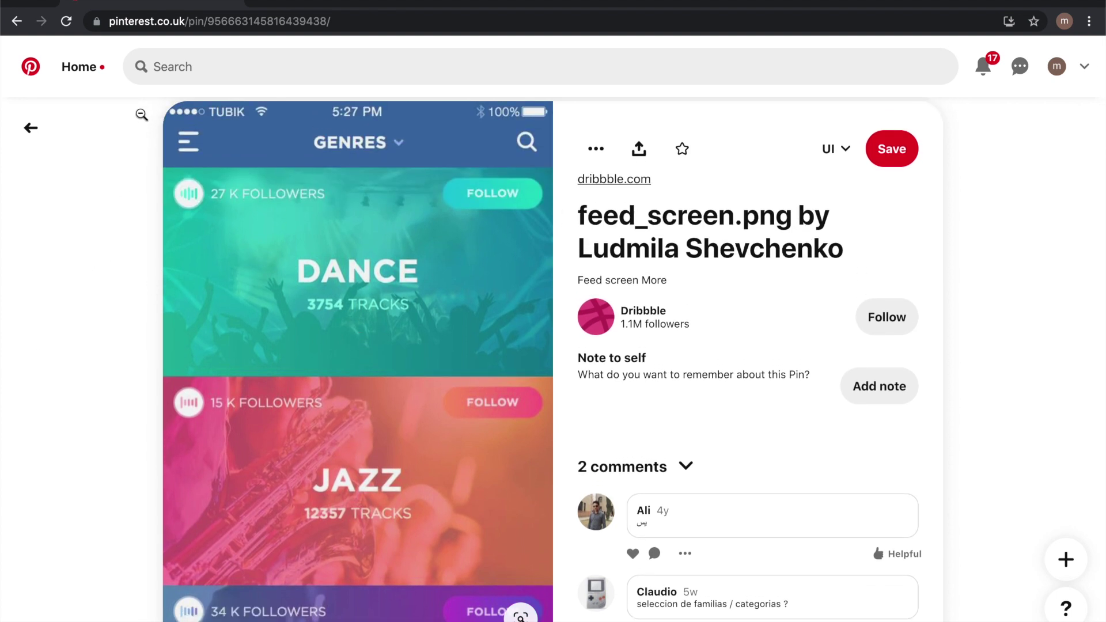
pyautogui.scroll(-4, 109, 291)
pyautogui.scroll(-5, 106, 293)
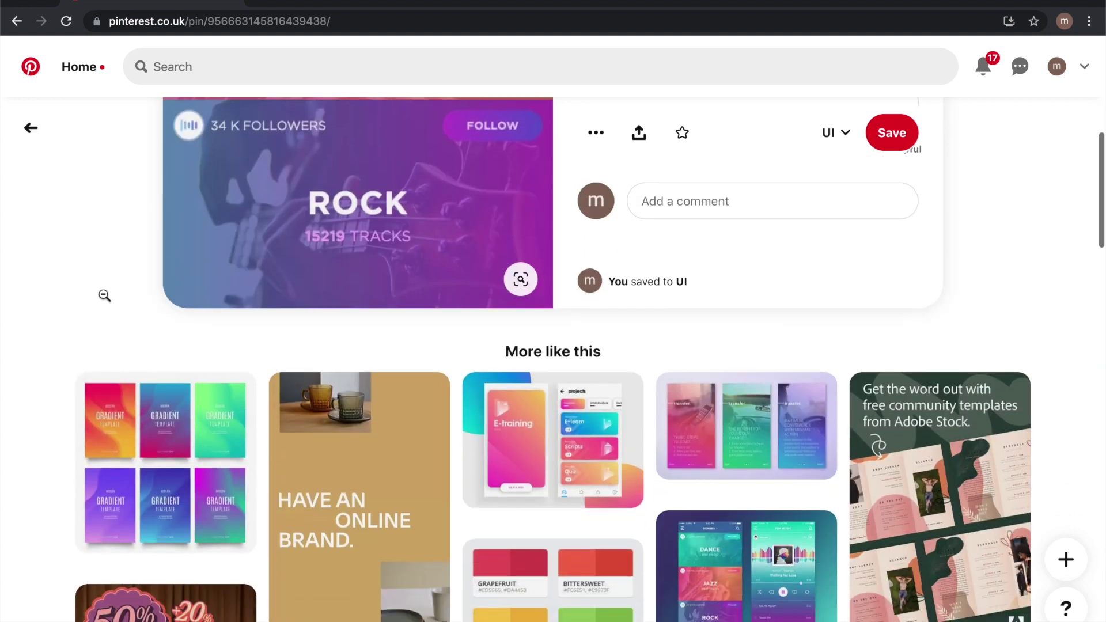
pyautogui.scroll(-9, 16, 444)
pyautogui.scroll(-2, 16, 444)
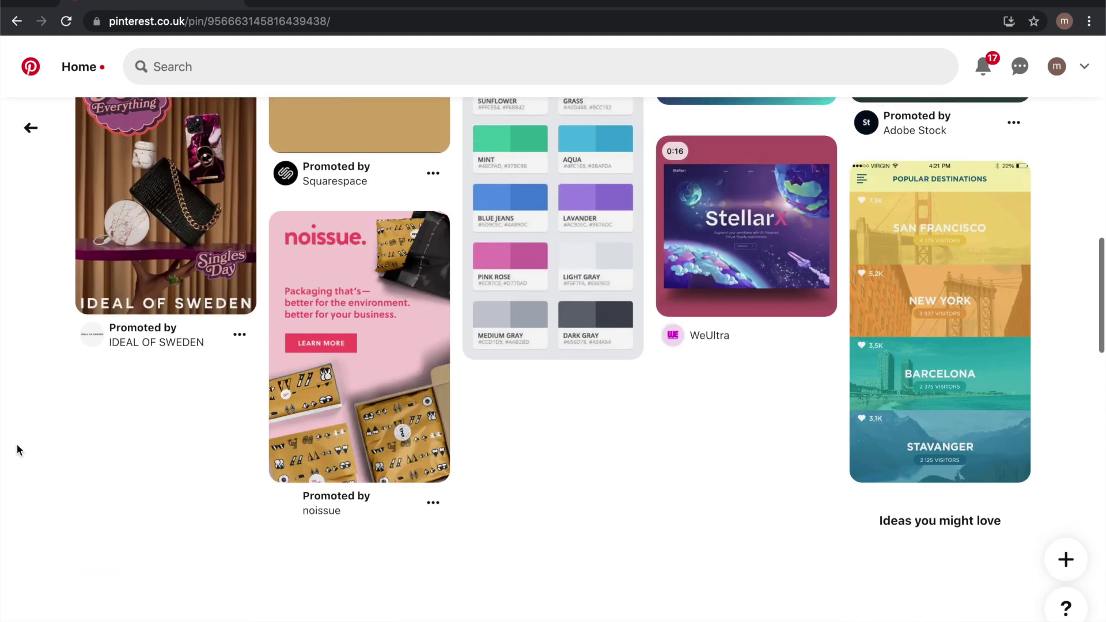
pyautogui.scroll(-3, 16, 444)
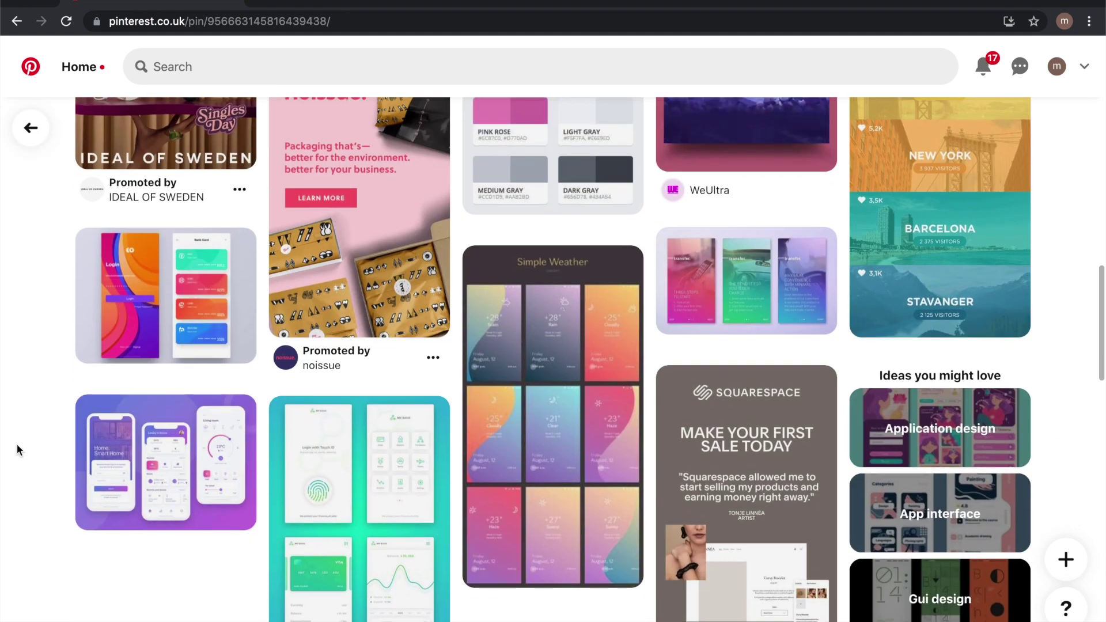
pyautogui.scroll(-3, 16, 444)
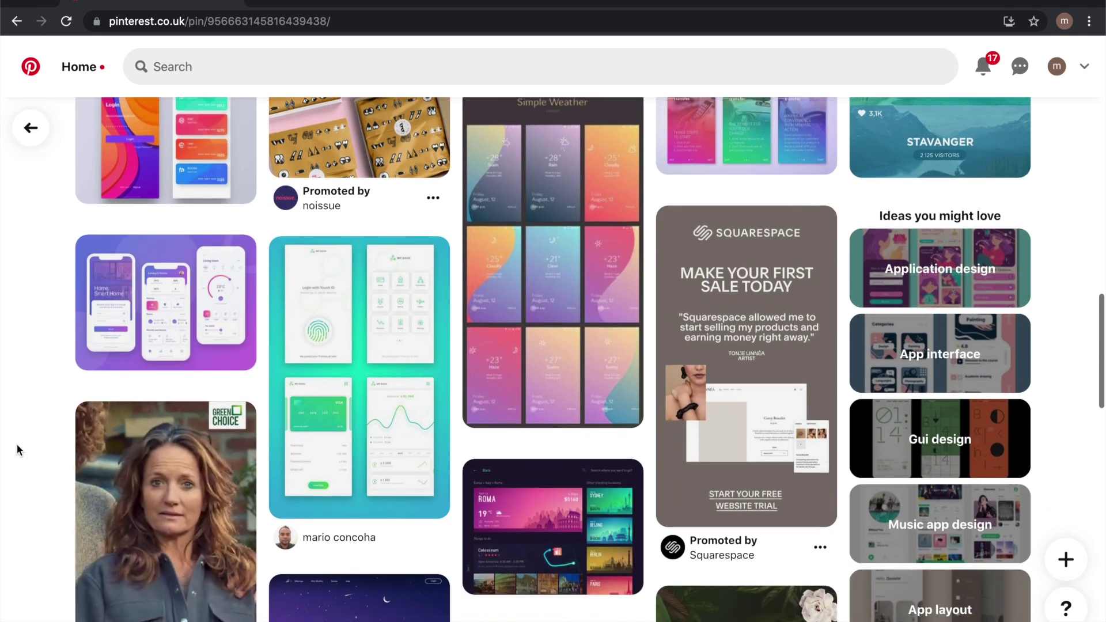
pyautogui.scroll(-8, 16, 445)
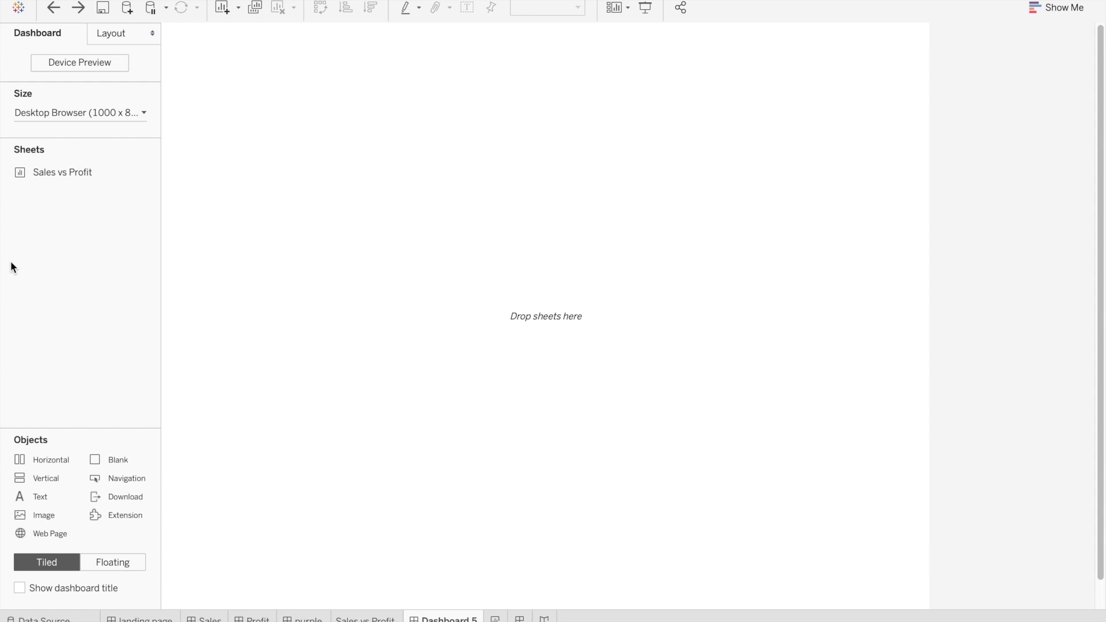
# Drag the Sales vs Profit sheet onto Dashboard 5
pyautogui.moveTo(52, 173); pyautogui.dragTo(368, 153)
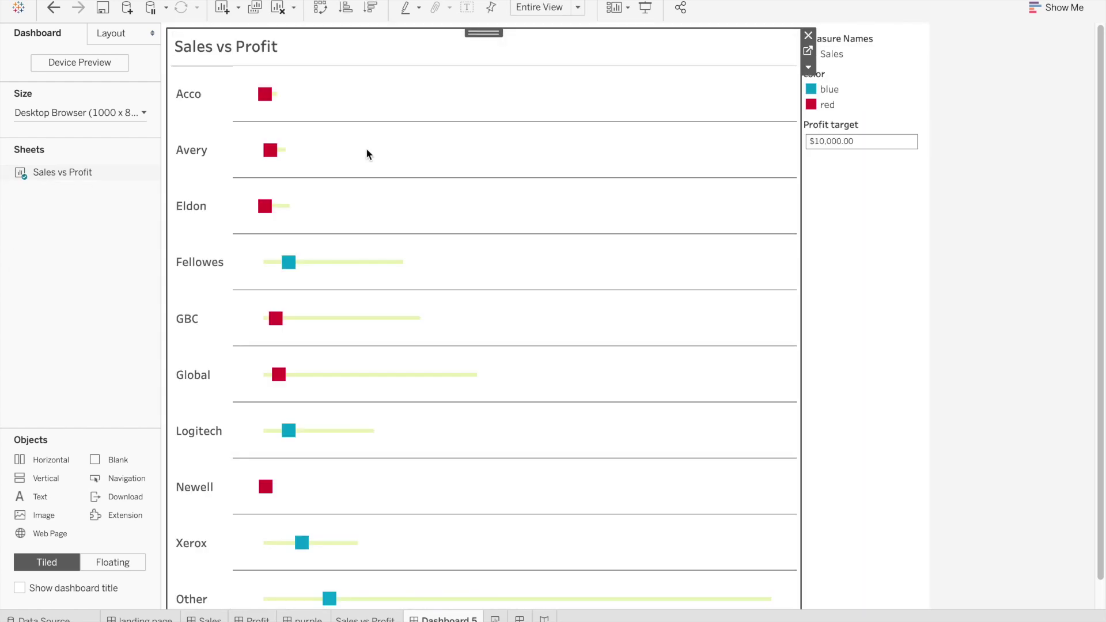
# Give Dashboard 5 a custom 1400 × 1200 px size and turn on Device Preview
pyautogui.click(134, 112)
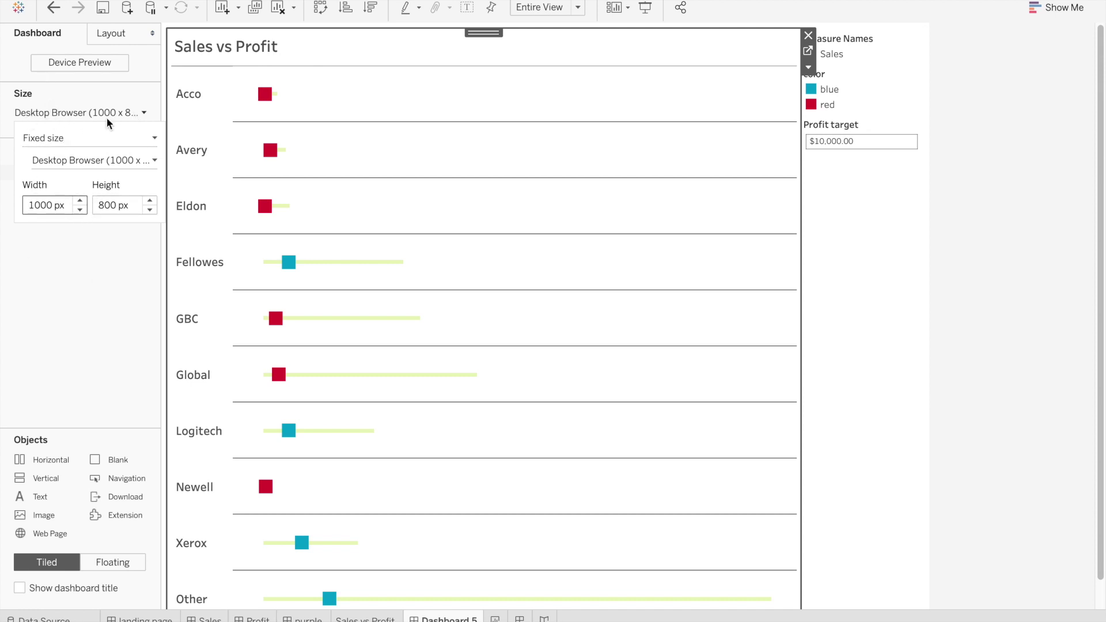
pyautogui.click(81, 201)
pyautogui.click(80, 201)
pyautogui.click(80, 201)
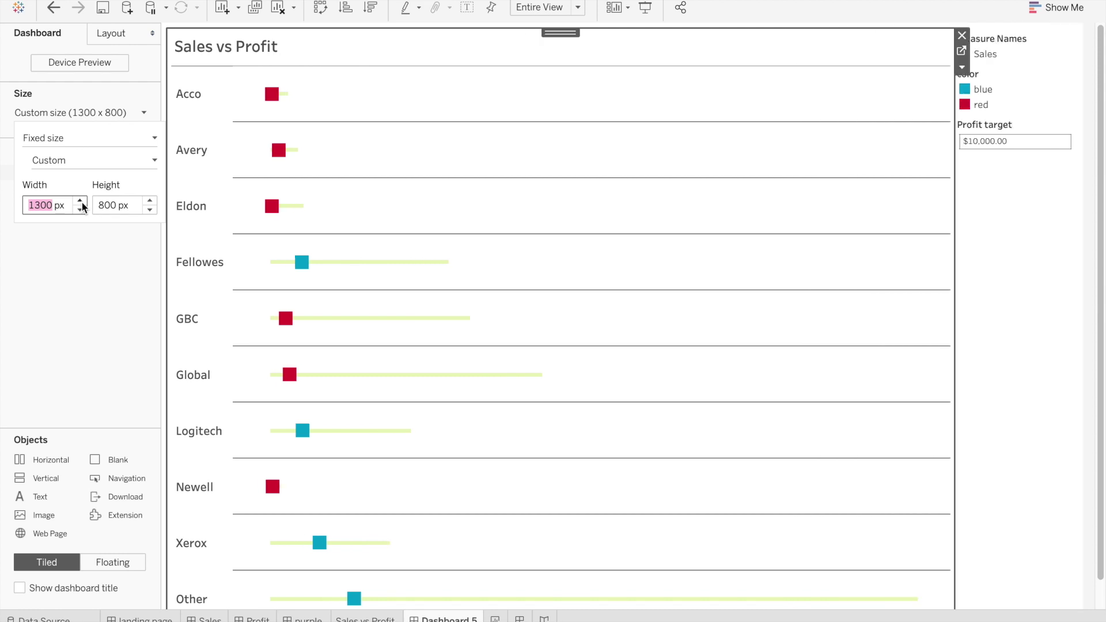
pyautogui.click(80, 201)
pyautogui.hscroll(5, 566, 207)
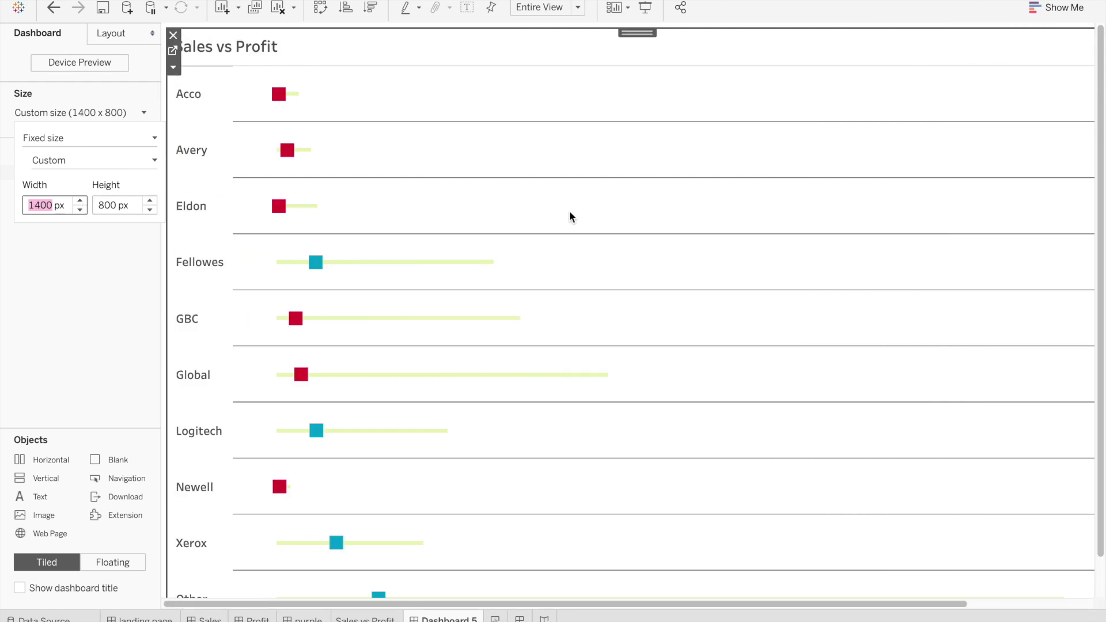
pyautogui.click(147, 206)
pyautogui.write('1200')
pyautogui.press('Return')
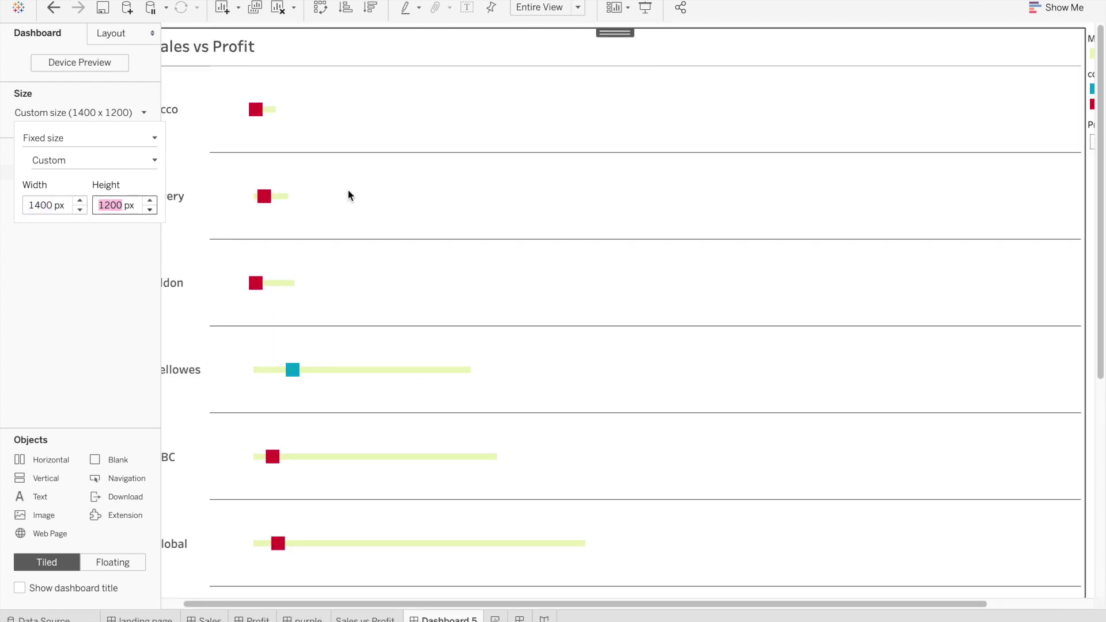
pyautogui.click(67, 299)
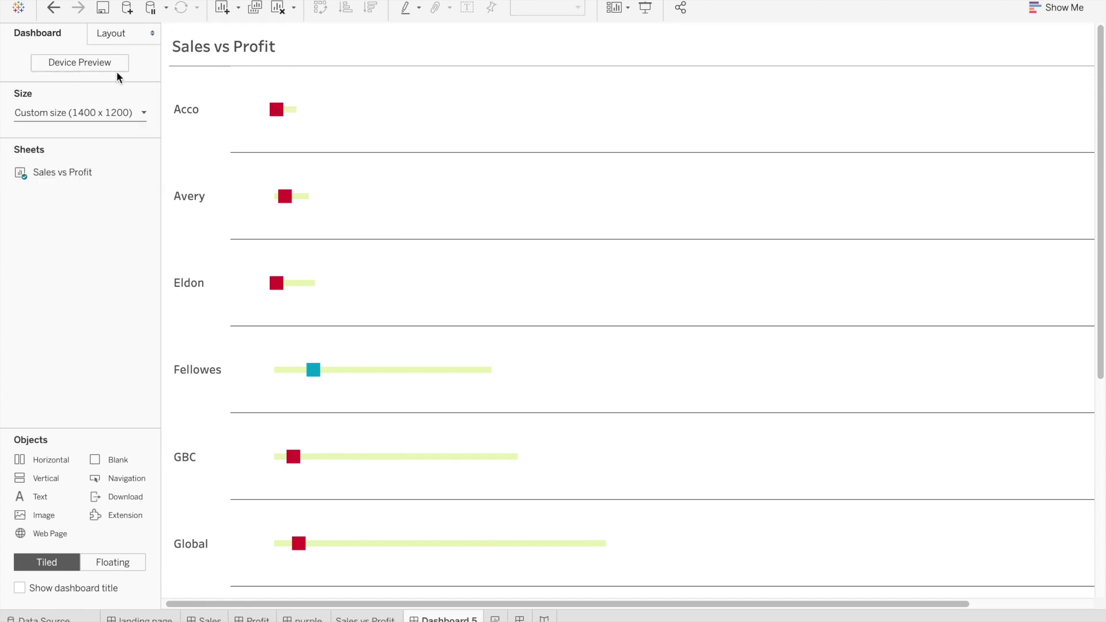
pyautogui.click(88, 67)
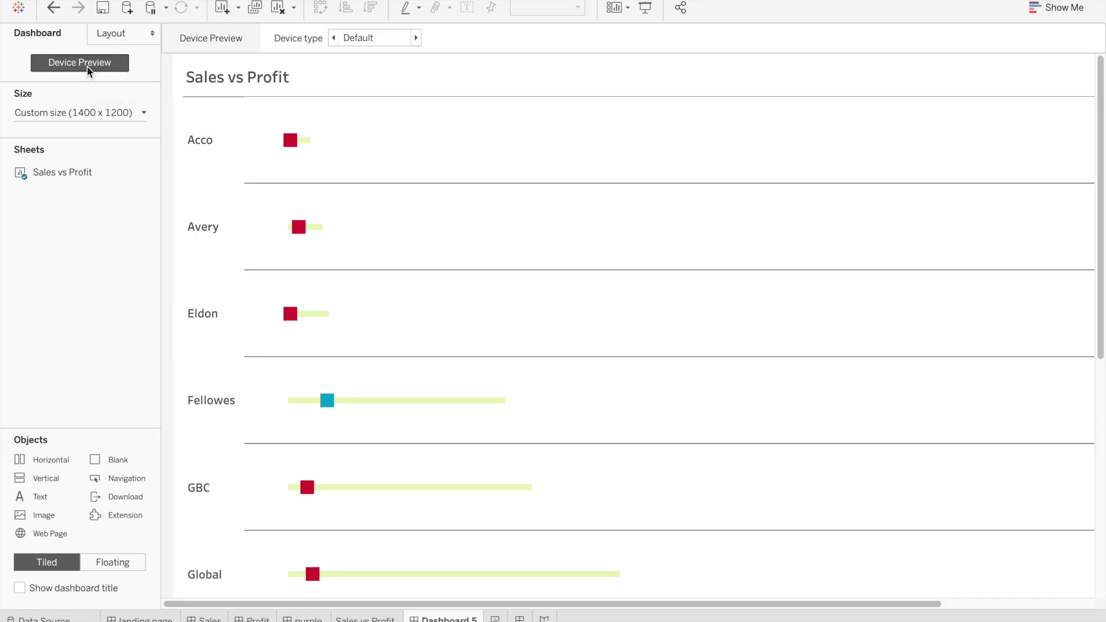
# Change the dashboard's custom size to 1100 × 1000 px
pyautogui.click(118, 111)
pyautogui.click(131, 206)
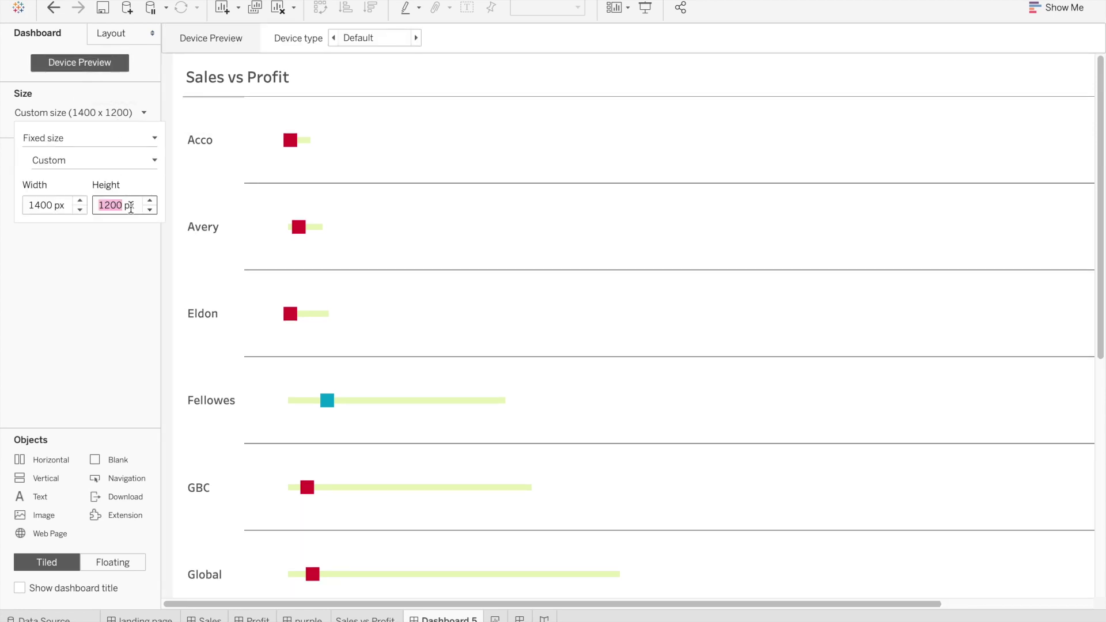
pyautogui.click(145, 210)
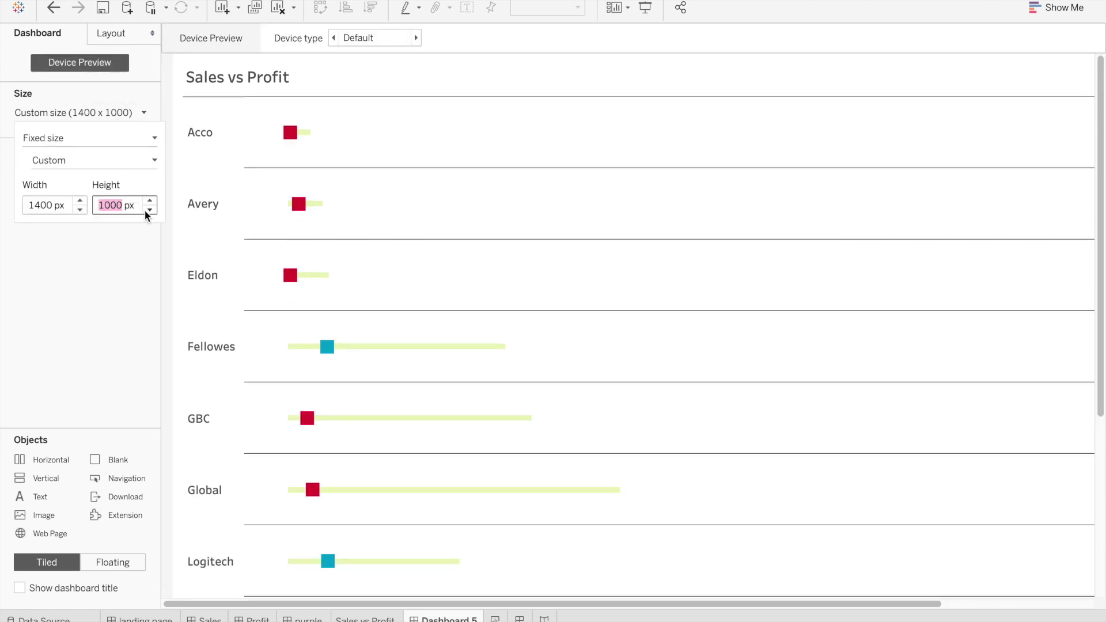
pyautogui.click(79, 210)
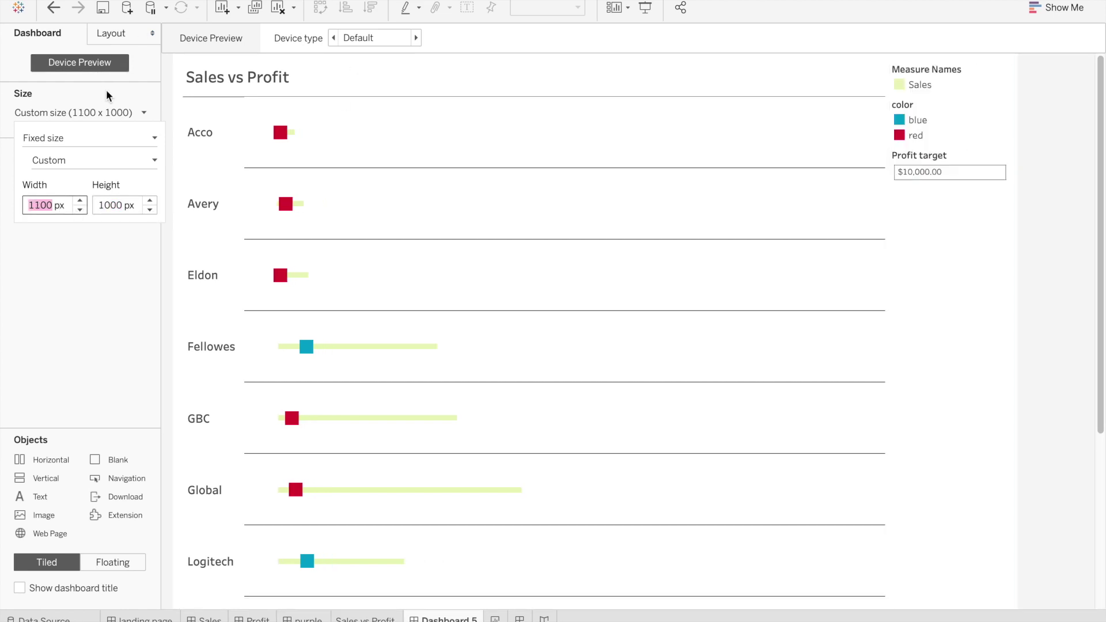
# Preview as Desktop device type on the Generic Desktop Monitor (1920 x 1080) model
pyautogui.click(372, 43)
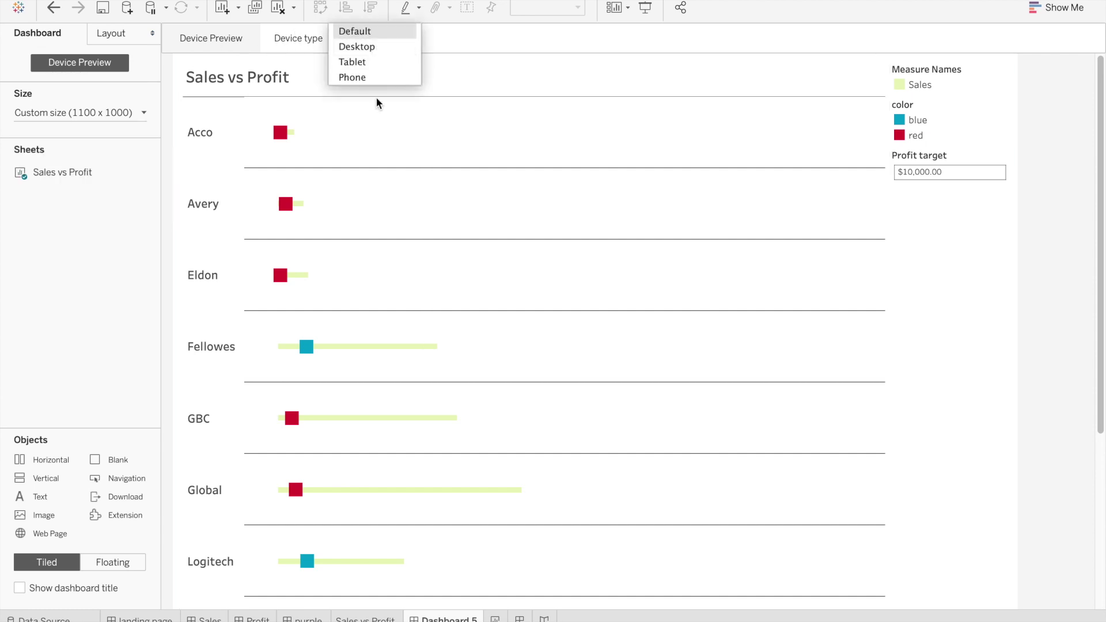
pyautogui.click(383, 47)
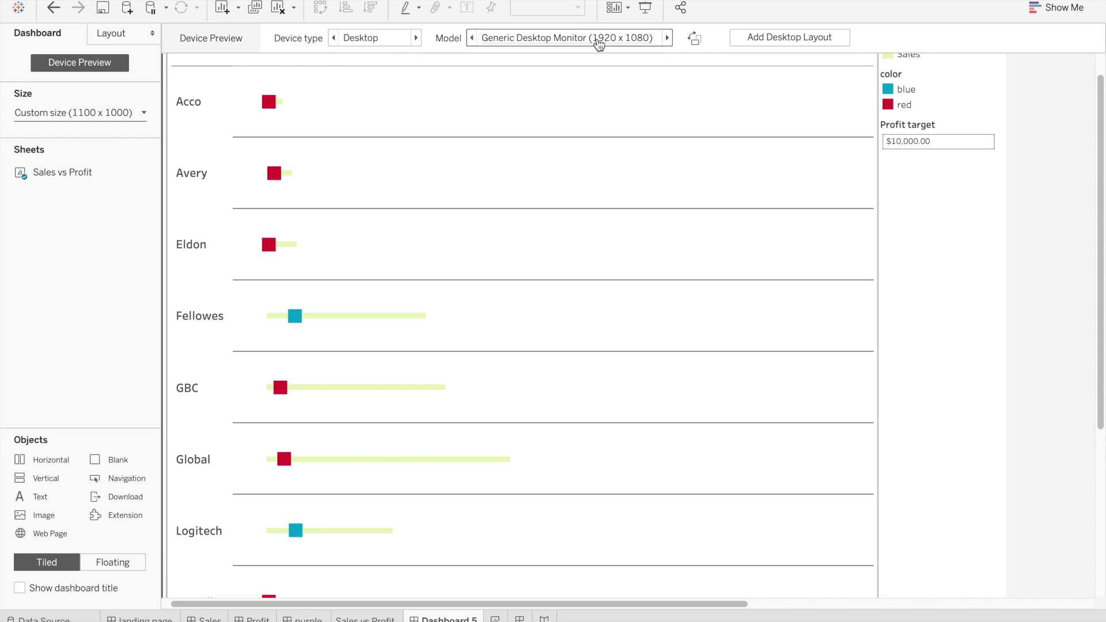
pyautogui.click(651, 41)
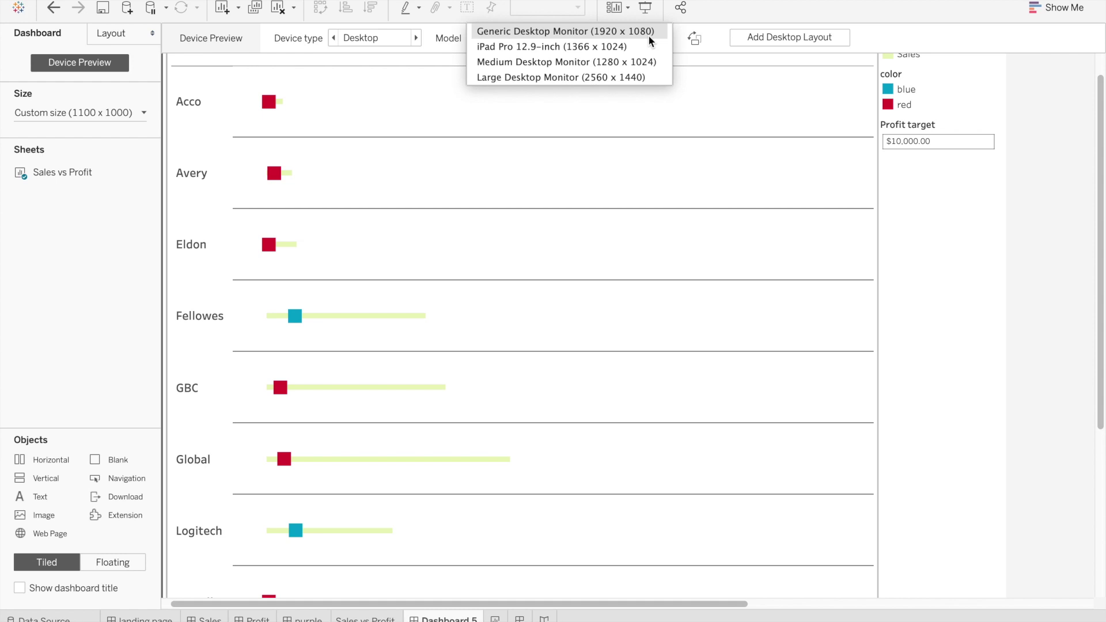
pyautogui.click(529, 35)
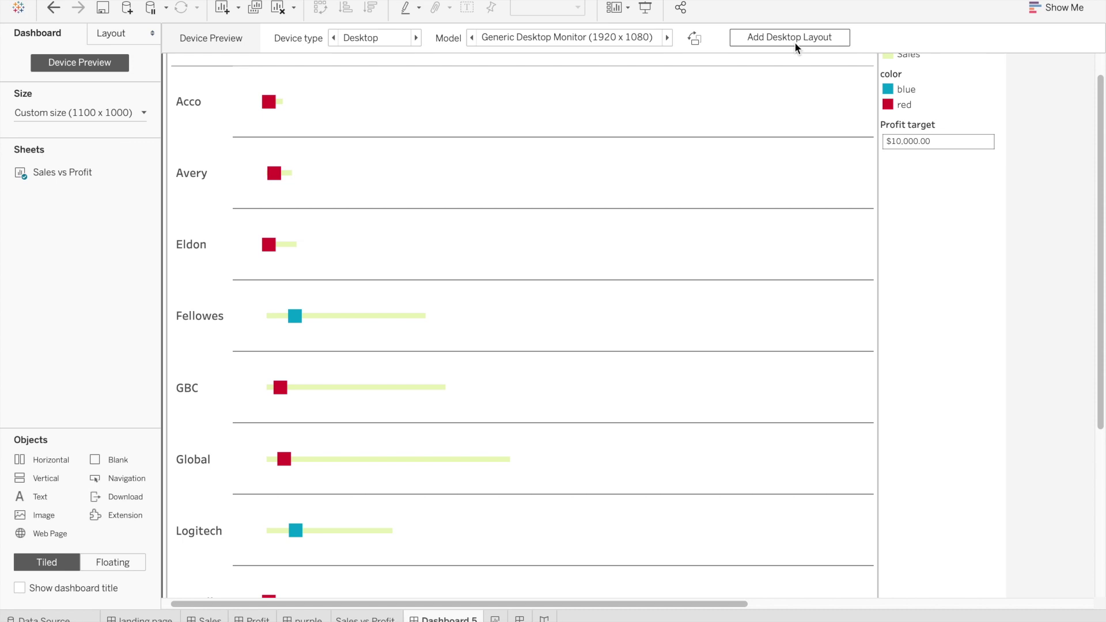
# Add a Desktop layout, then switch the device type to Phone and add a Phone layout
pyautogui.click(797, 47)
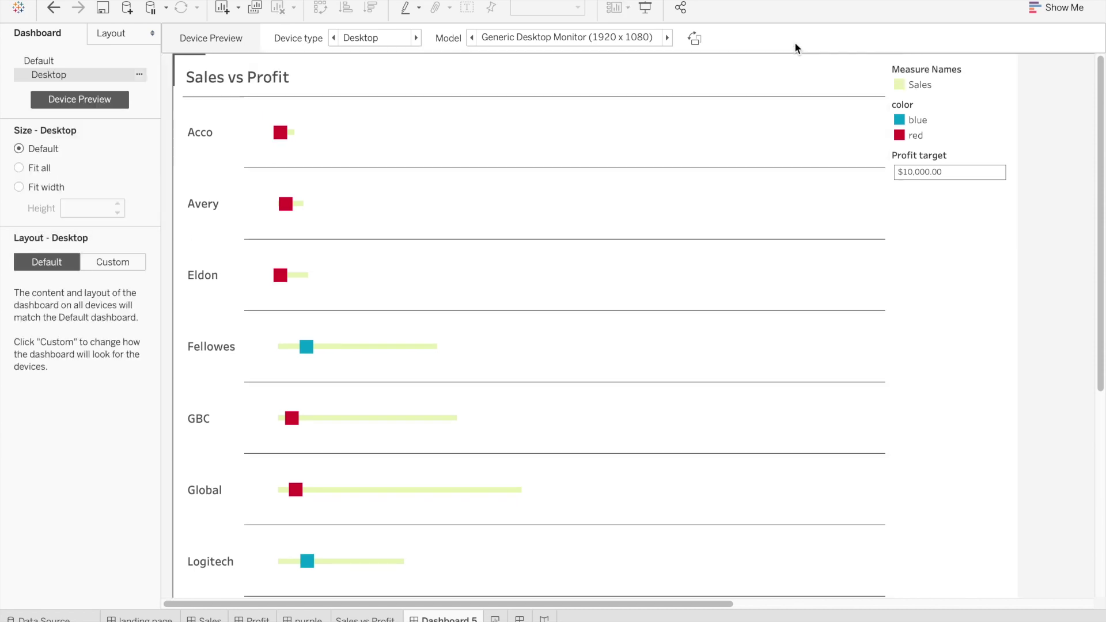
pyautogui.click(407, 38)
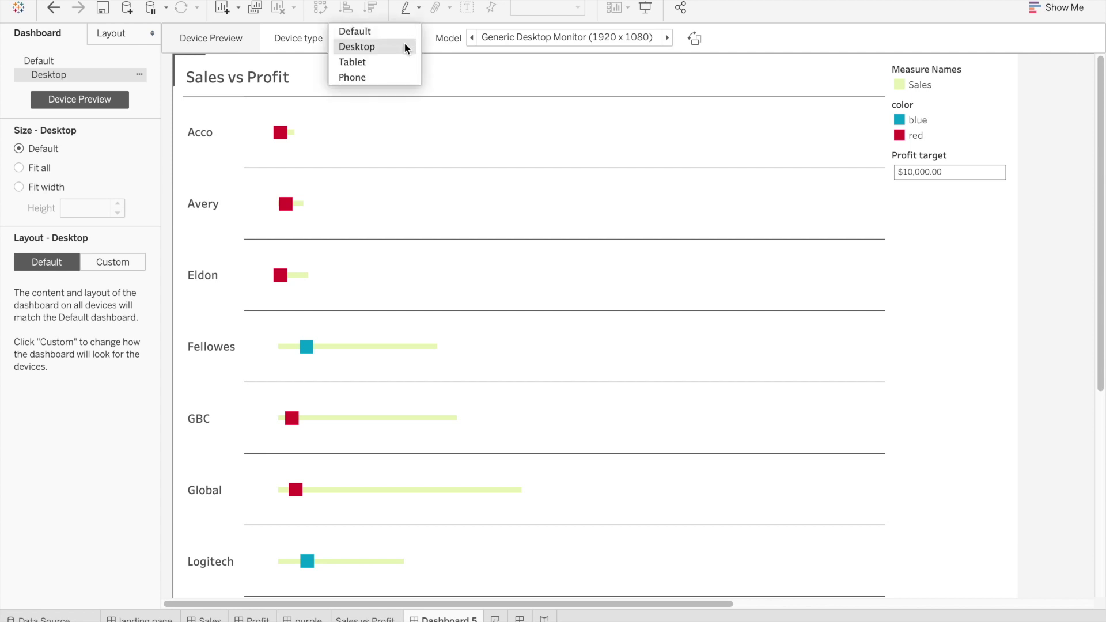
pyautogui.click(401, 76)
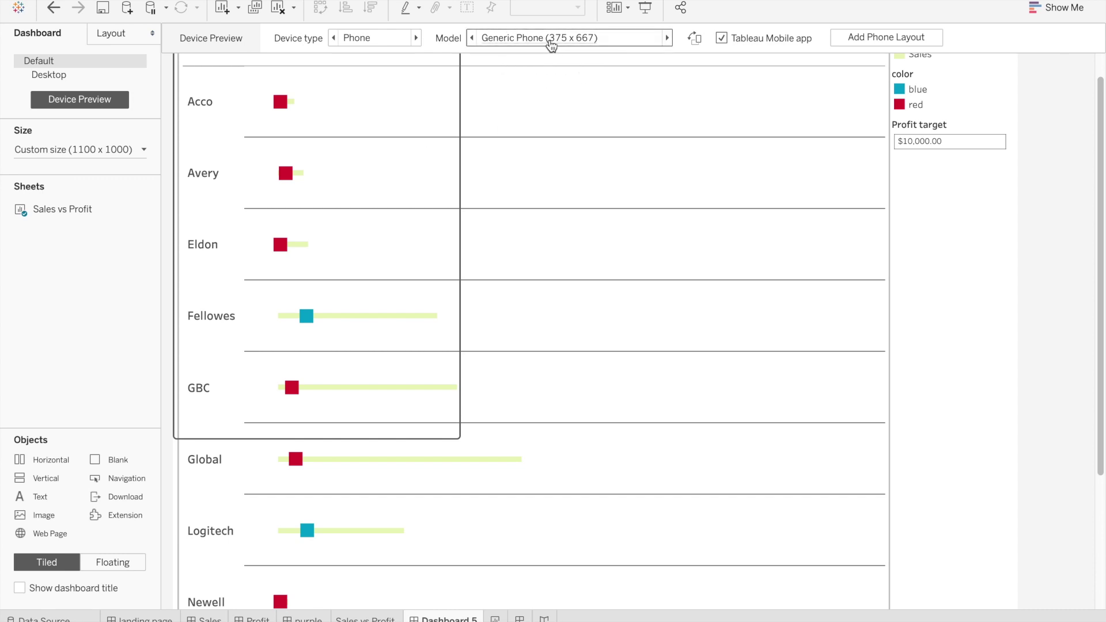
pyautogui.click(868, 38)
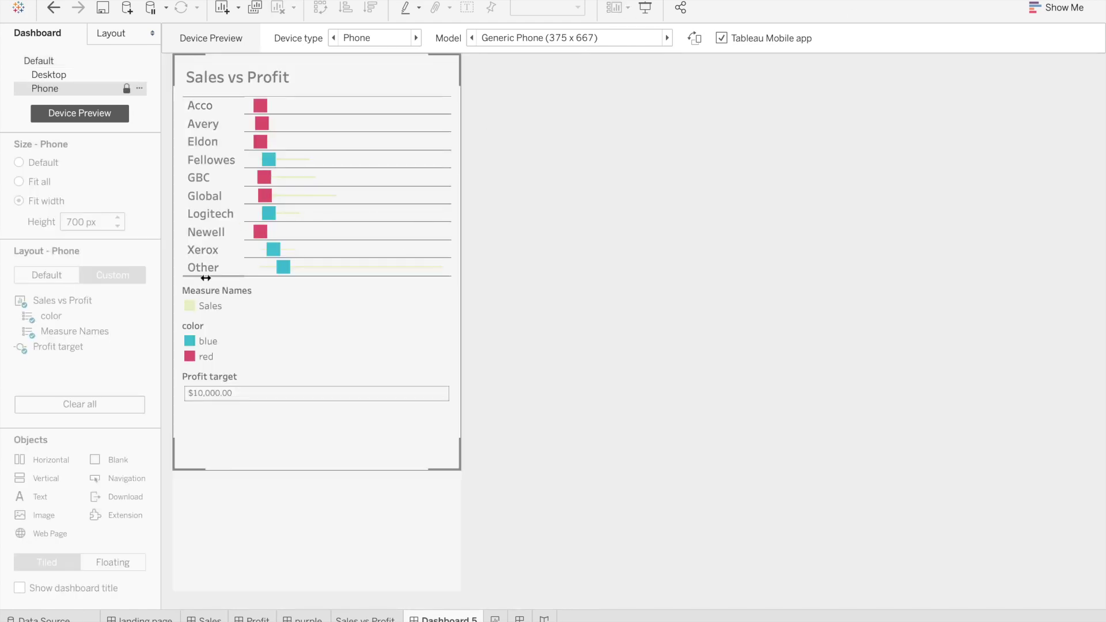
# Toggle between the Desktop and Phone layouts, ending on the Phone layout
pyautogui.click(76, 73)
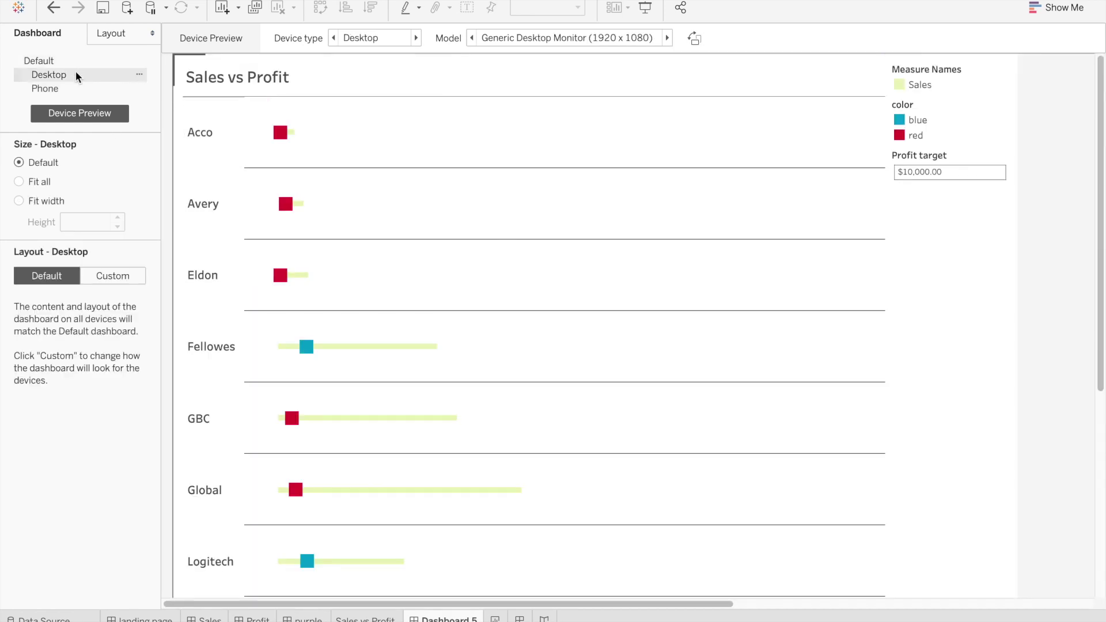
pyautogui.click(72, 88)
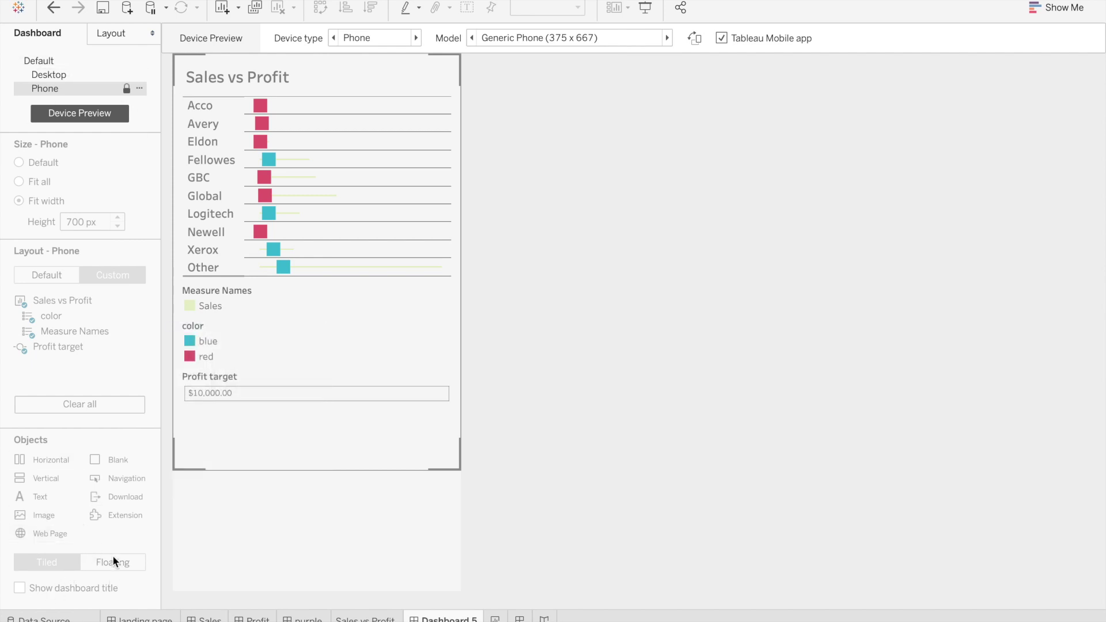
pyautogui.click(109, 72)
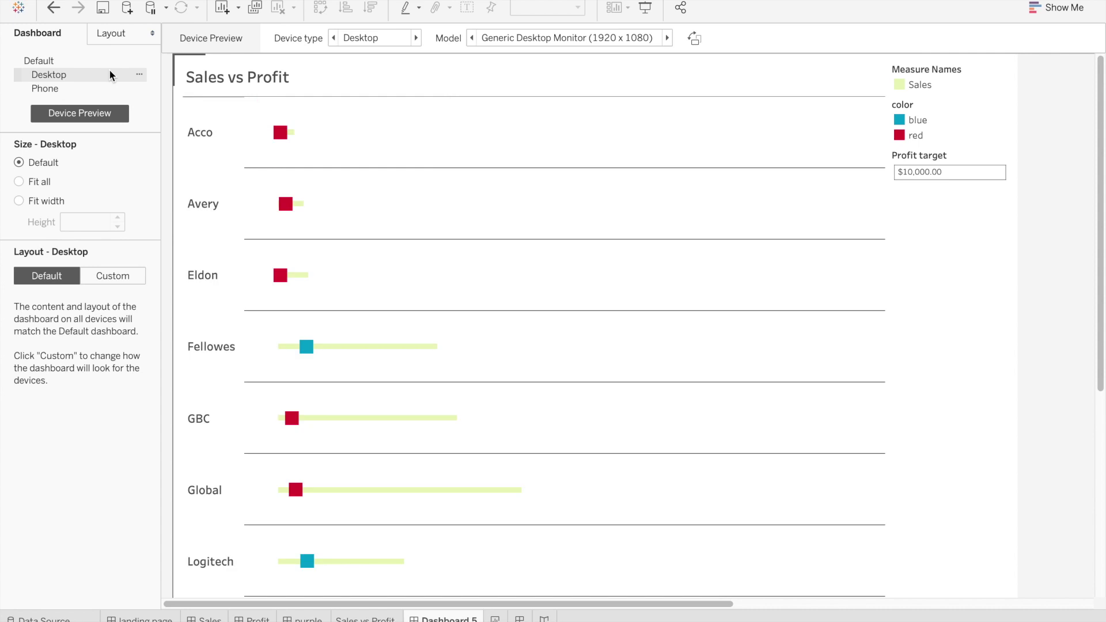
pyautogui.click(55, 89)
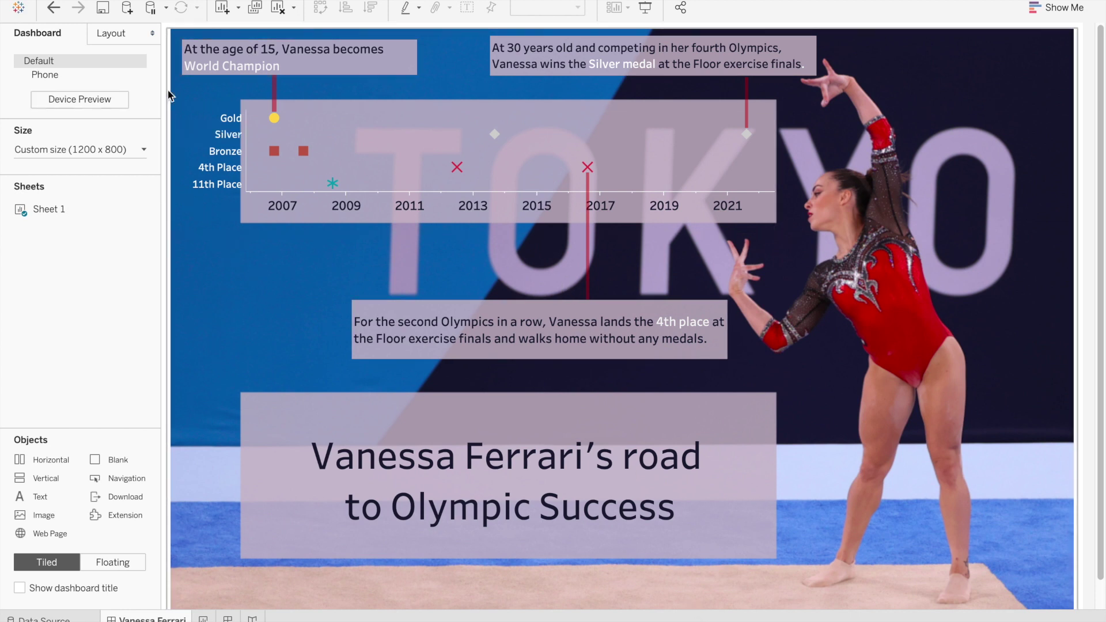
# Inspect the background image's Edit Image settings and close them without changes
pyautogui.click(1072, 85)
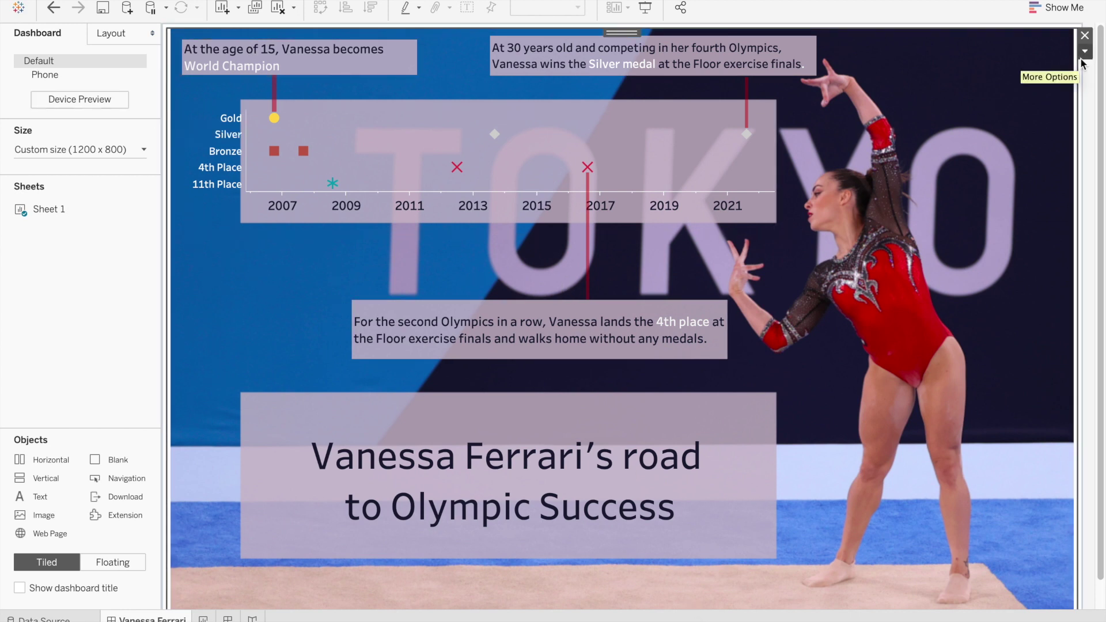
pyautogui.click(1084, 58)
pyautogui.click(1060, 71)
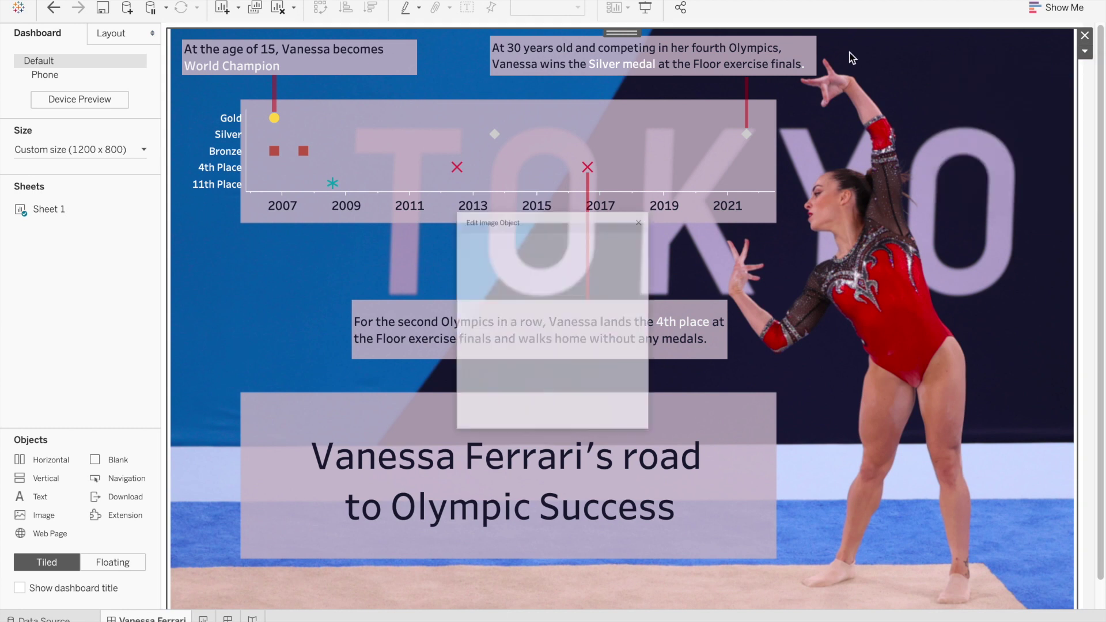
pyautogui.click(682, 173)
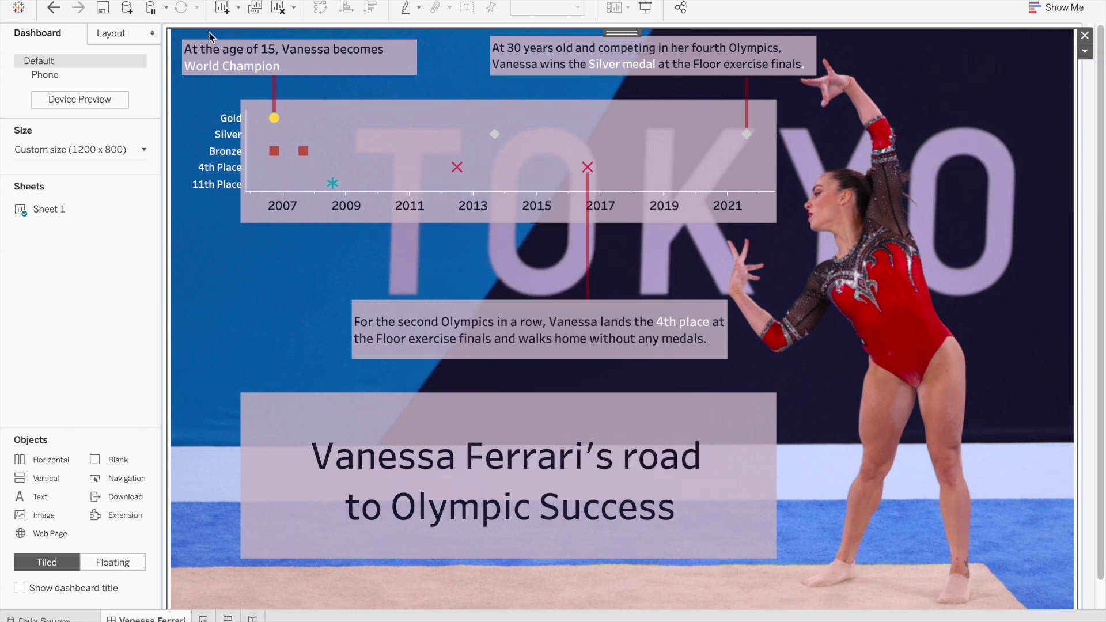
# Select the World Champion caption, medal chart and container, then switch to the Phone layout
pyautogui.click(302, 44)
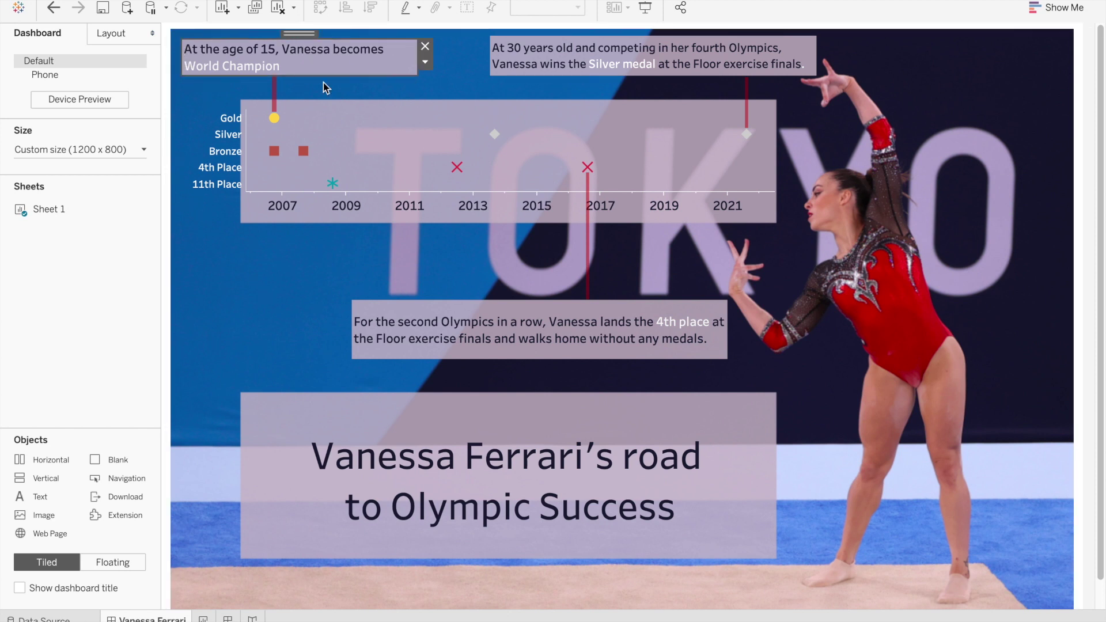
pyautogui.click(328, 127)
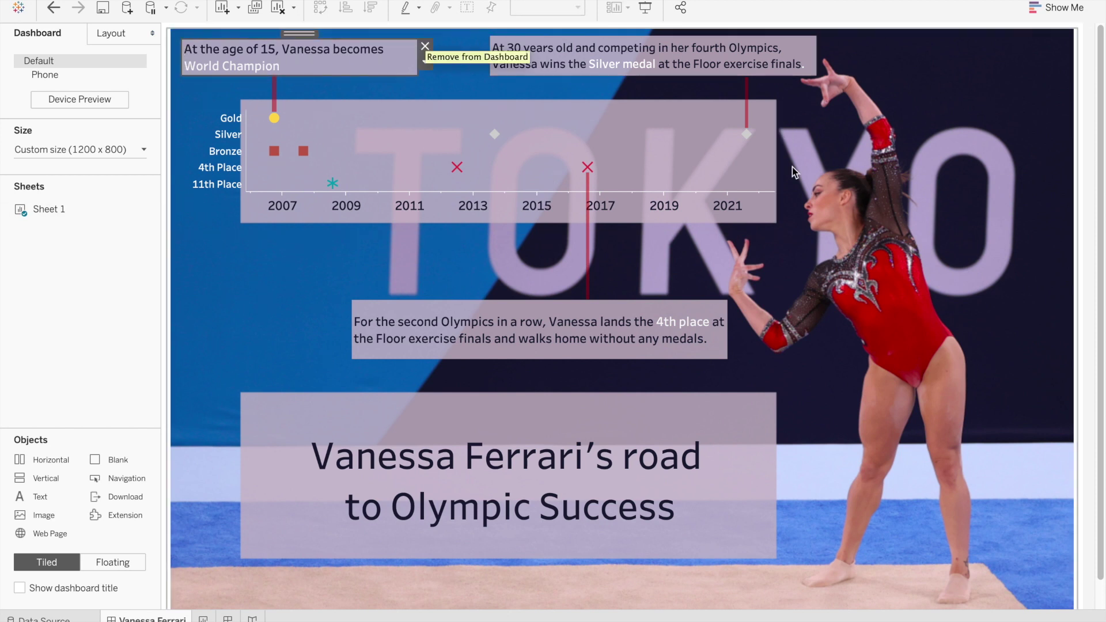
pyautogui.click(915, 208)
pyautogui.click(89, 362)
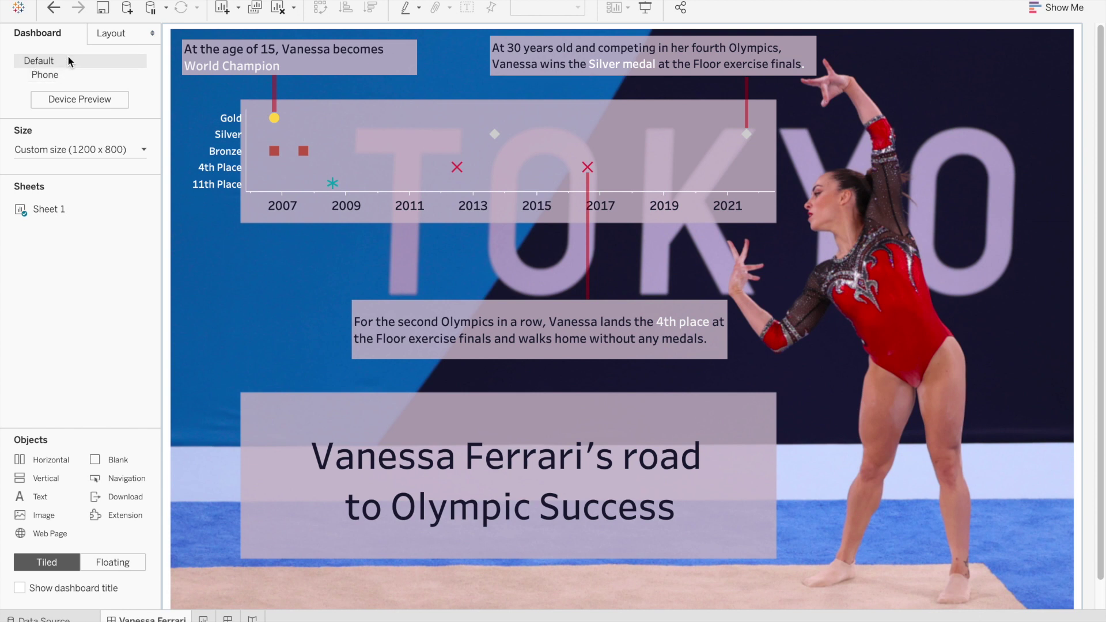
pyautogui.click(46, 75)
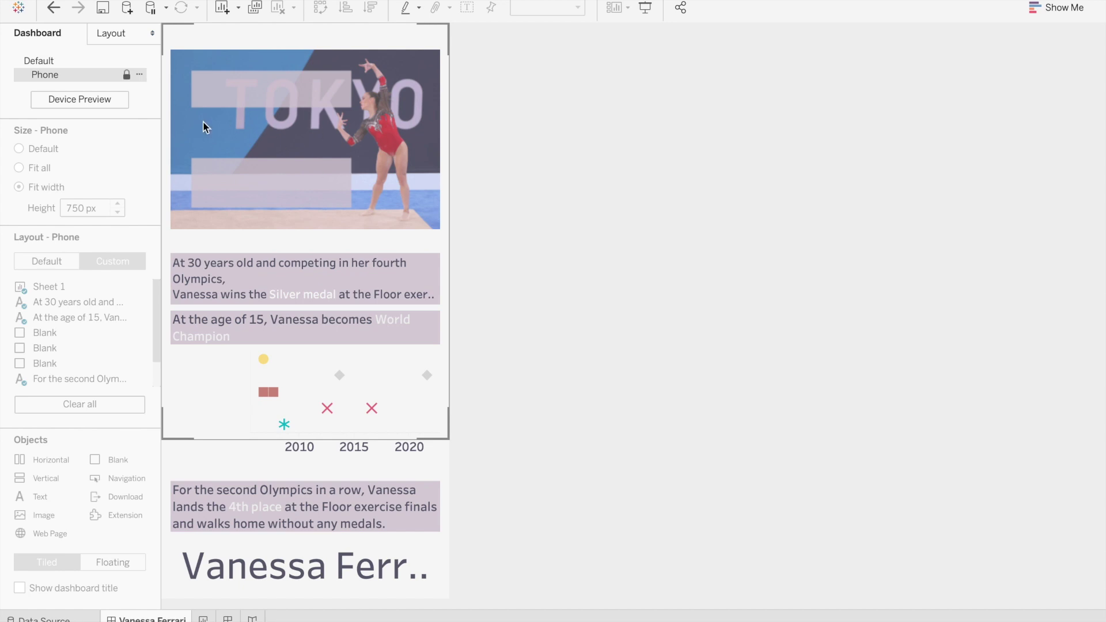
# Unlock the phone layout so it can be customised
pyautogui.click(293, 113)
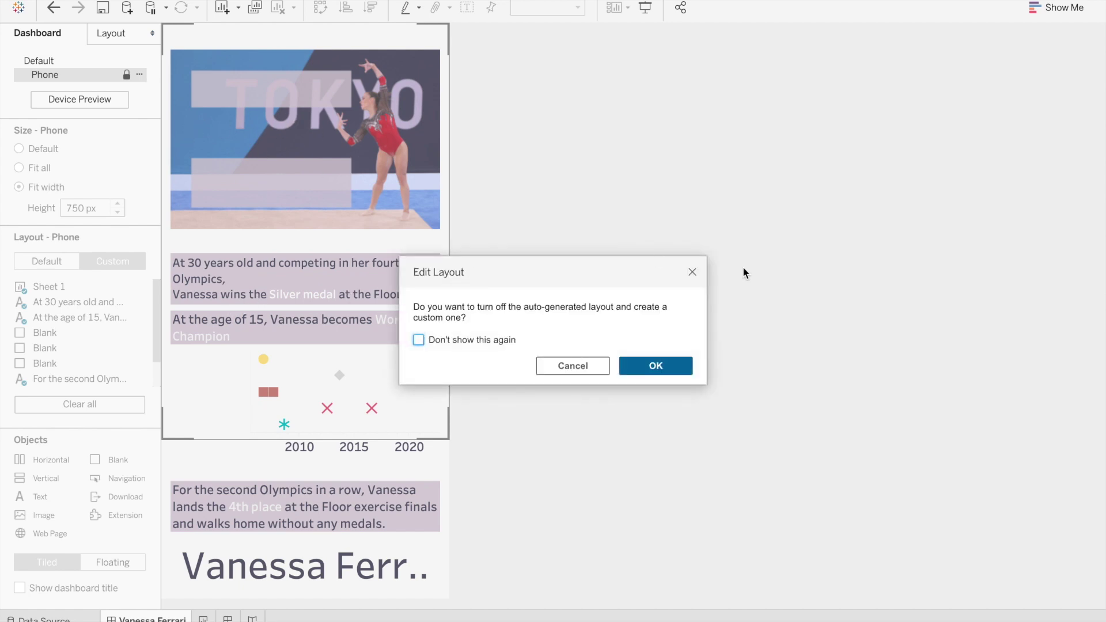
pyautogui.click(692, 271)
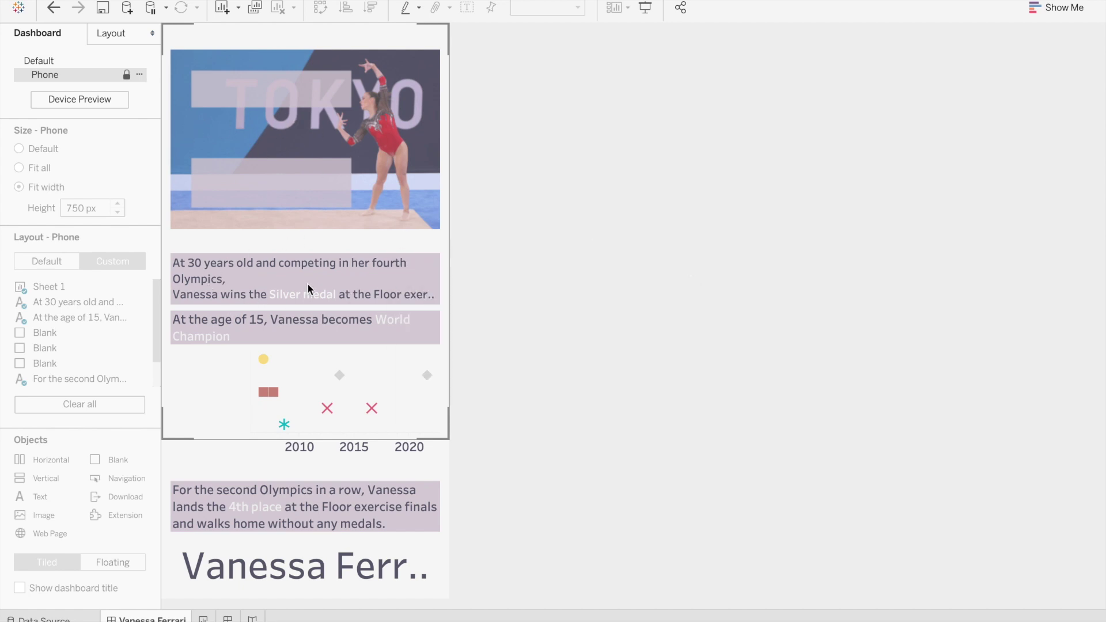
pyautogui.moveTo(143, 331); pyautogui.dragTo(414, 389)
pyautogui.click(126, 77)
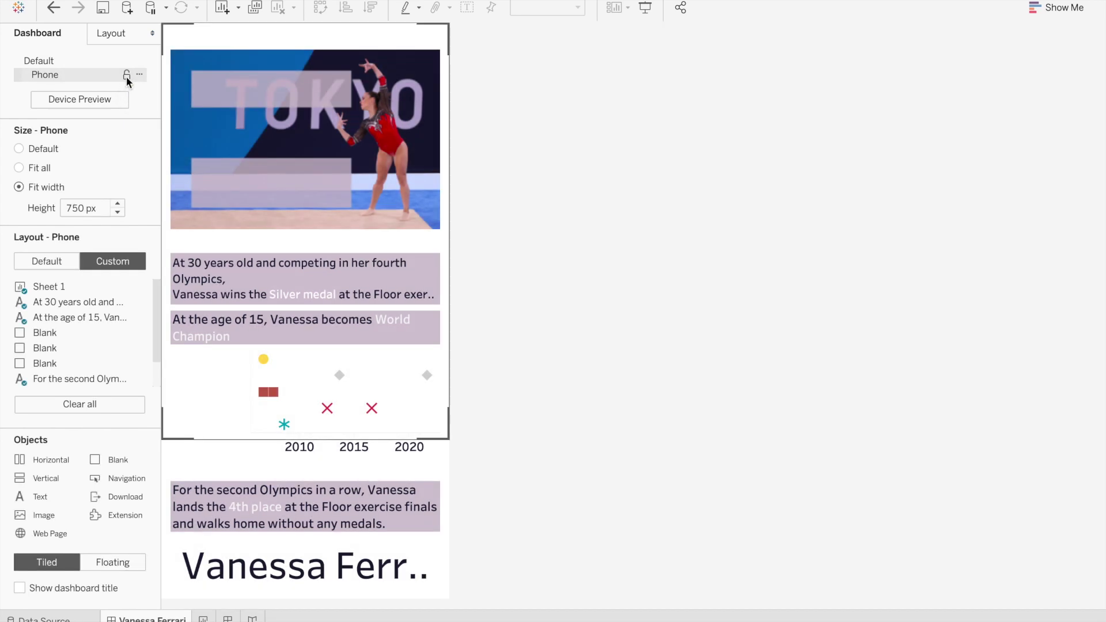
# Make the Silver medal caption box floating over the medal chart
pyautogui.click(320, 189)
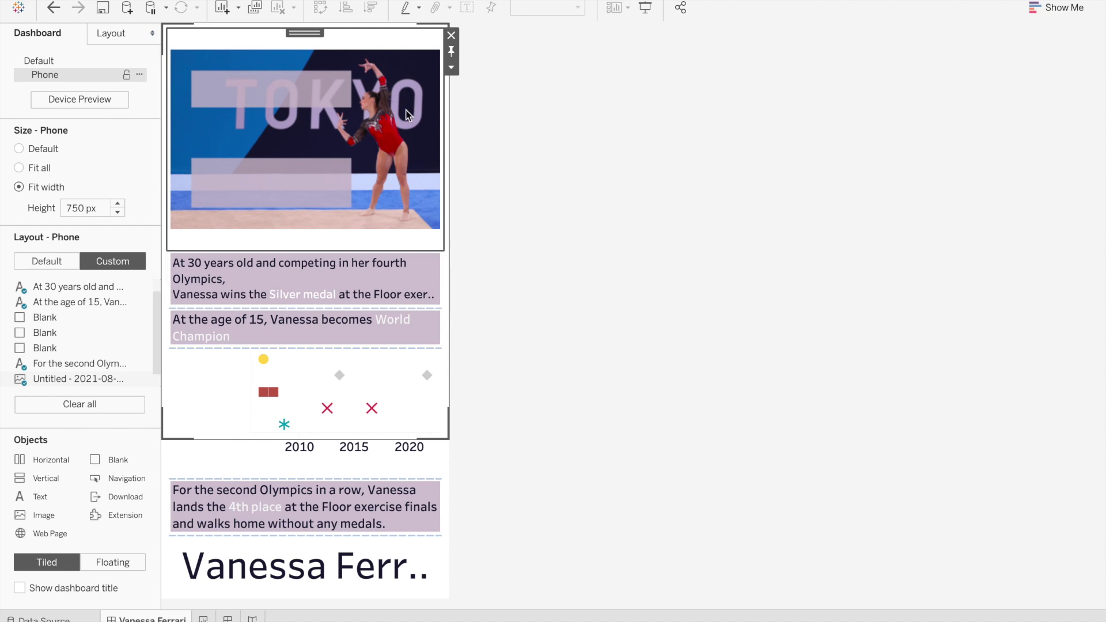
pyautogui.click(318, 303)
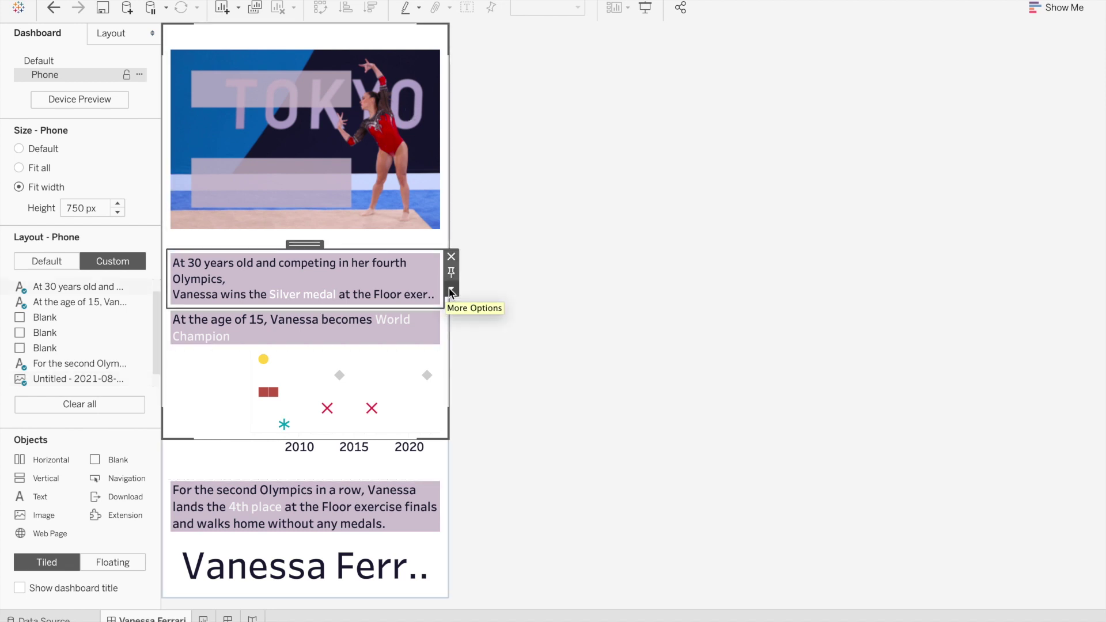
pyautogui.click(451, 289)
pyautogui.click(452, 291)
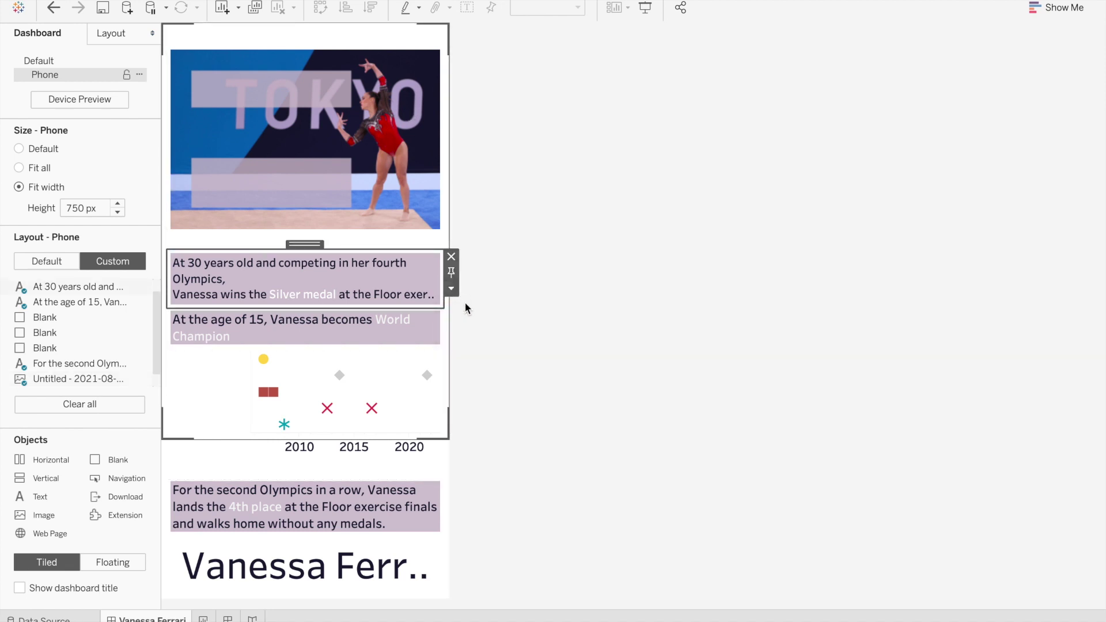
pyautogui.click(451, 290)
pyautogui.click(454, 304)
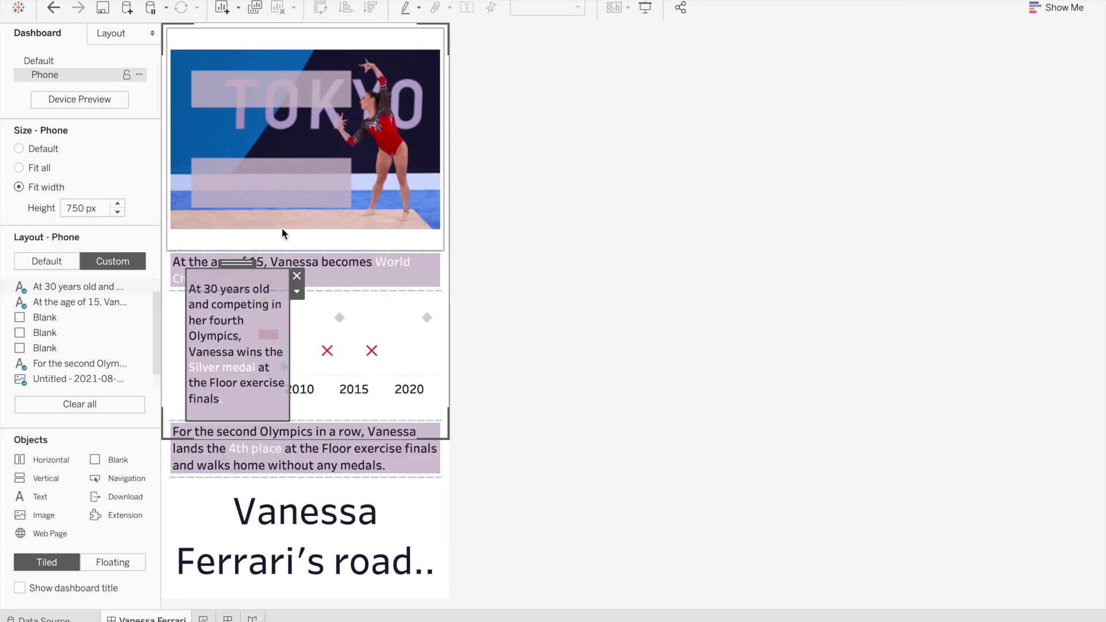
pyautogui.click(368, 136)
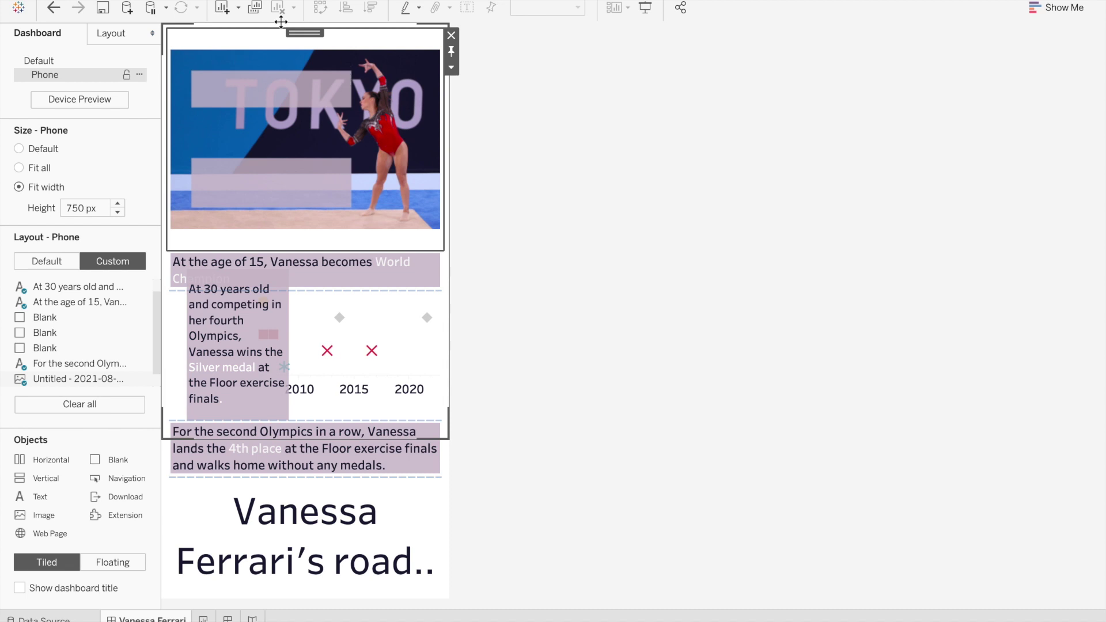
pyautogui.click(545, 98)
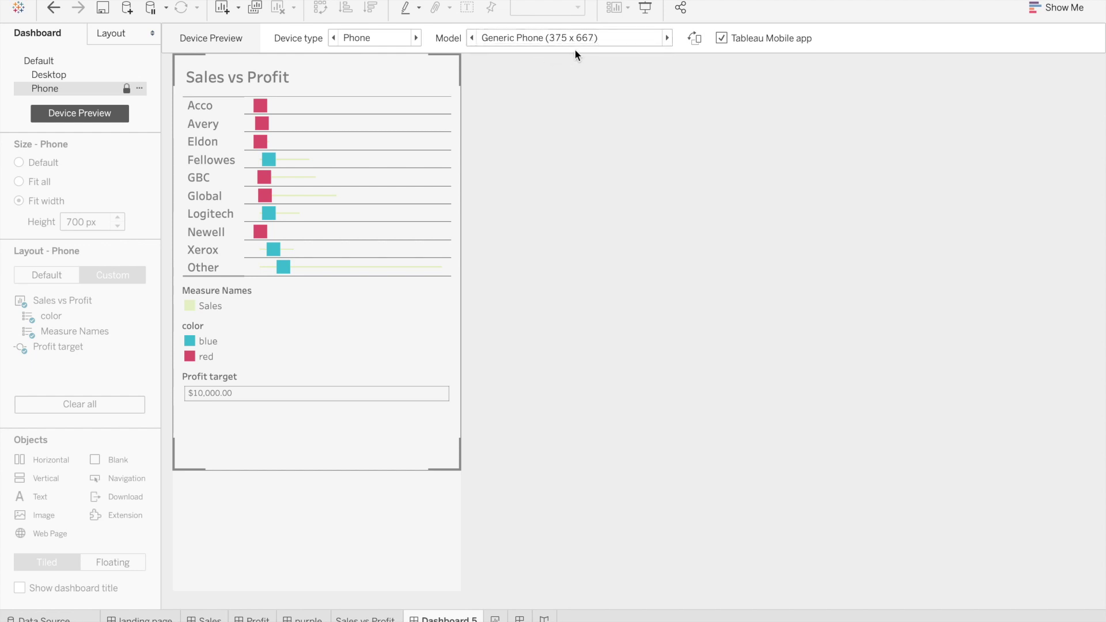
# Narrow the Tableau window from its left edge to reveal the Figma drafts behind
pyautogui.moveTo(2, 221); pyautogui.dragTo(414, 224)
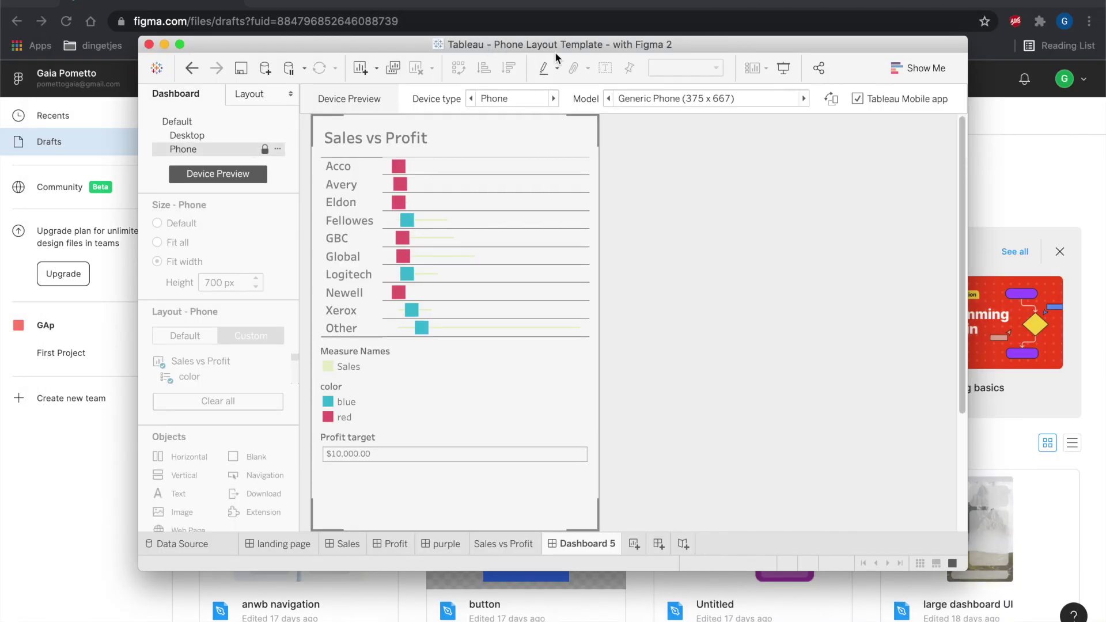
# Keep the Generic Phone (375 x 667) model in Tableau and bring Figma forward
pyautogui.click(733, 101)
pyautogui.click(731, 102)
pyautogui.press('super+Tab')
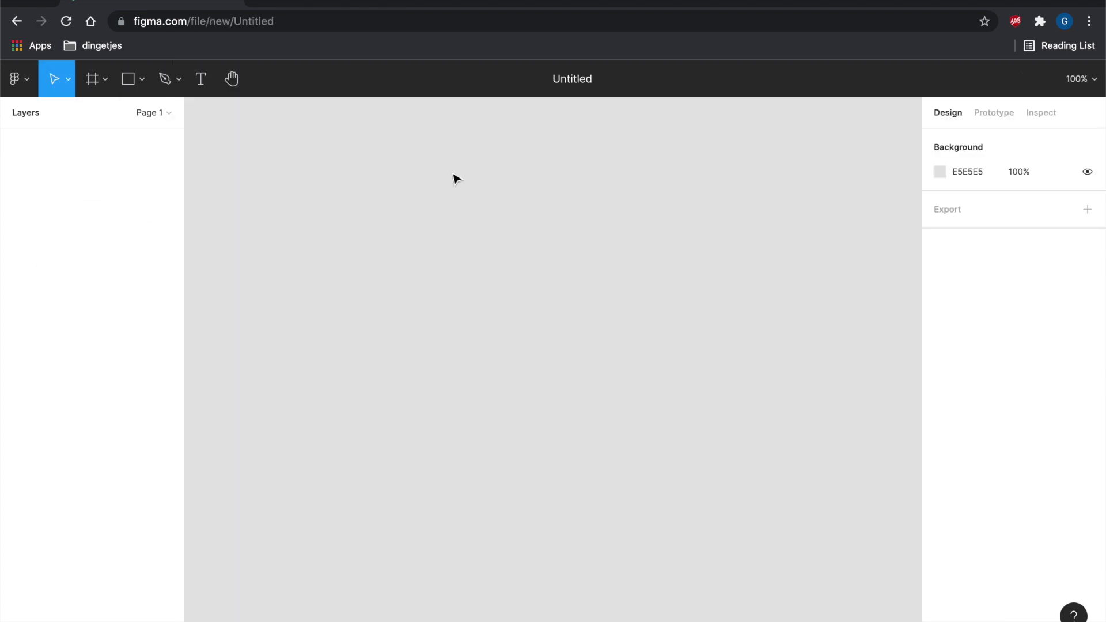
# Draw a rectangle on the Figma canvas and tile Tableau beside it for reference
pyautogui.click(129, 80)
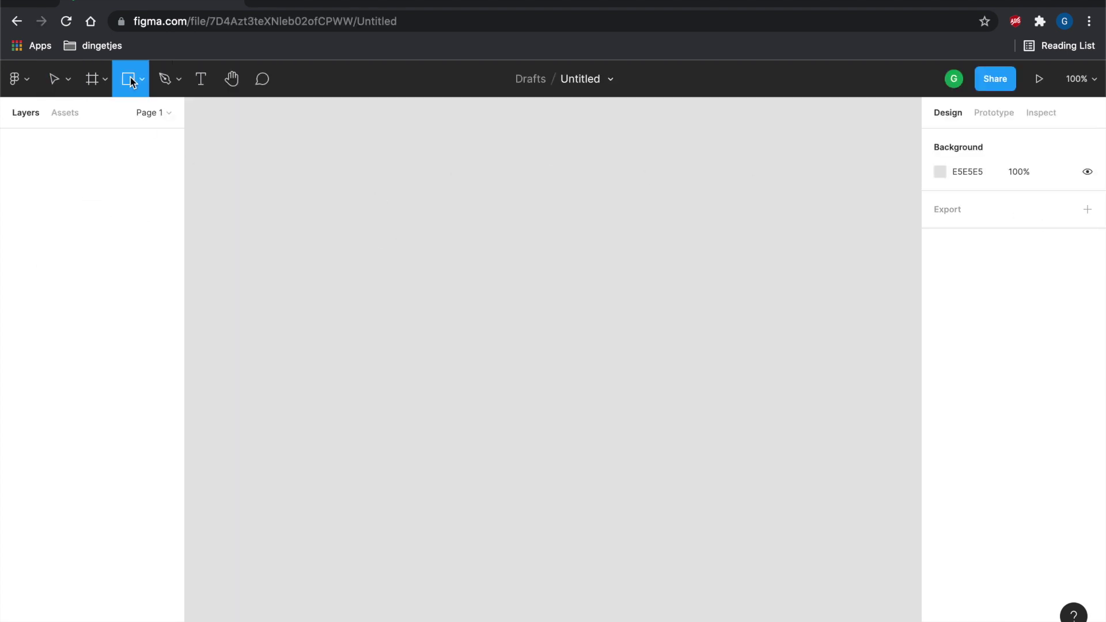
pyautogui.click(141, 86)
pyautogui.click(142, 108)
pyautogui.moveTo(484, 225)
pyautogui.mouseDown()
pyautogui.moveTo(595, 621)
pyautogui.moveTo(756, 479)
pyautogui.mouseUp()
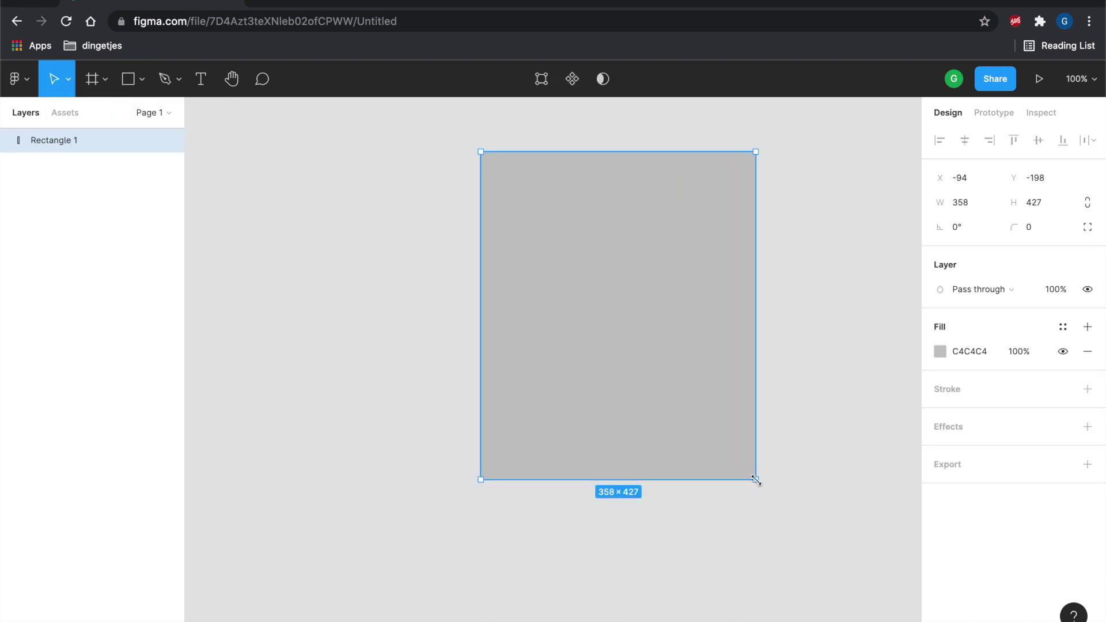
pyautogui.hotkey('ctrl', 'alt', 'Right')
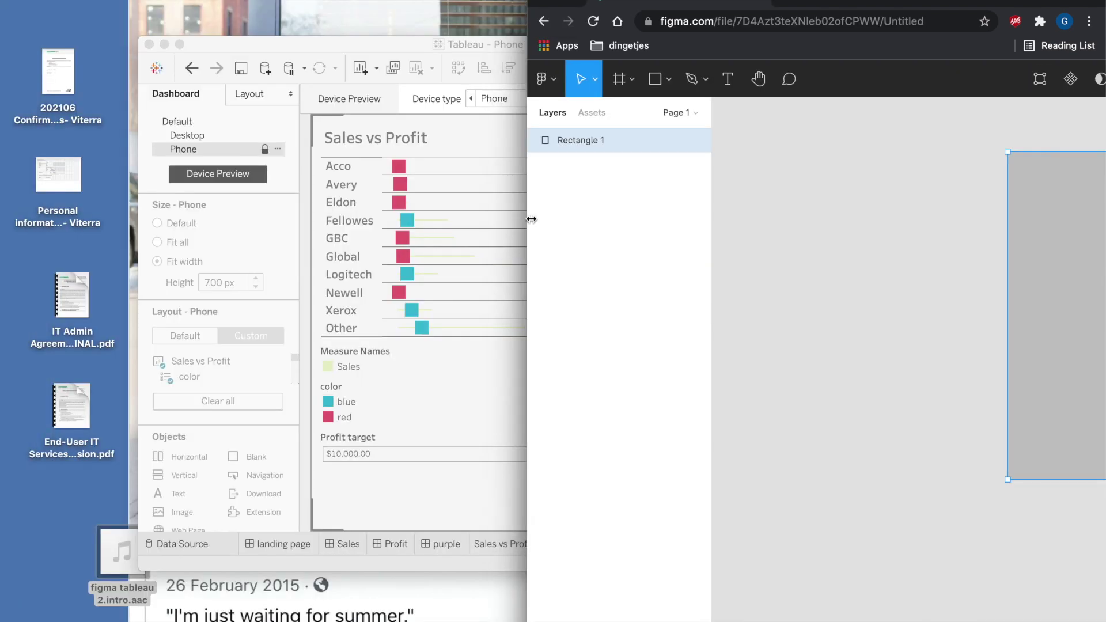
pyautogui.moveTo(420, 53); pyautogui.dragTo(220, 45)
pyautogui.moveTo(623, 39); pyautogui.dragTo(455, 39)
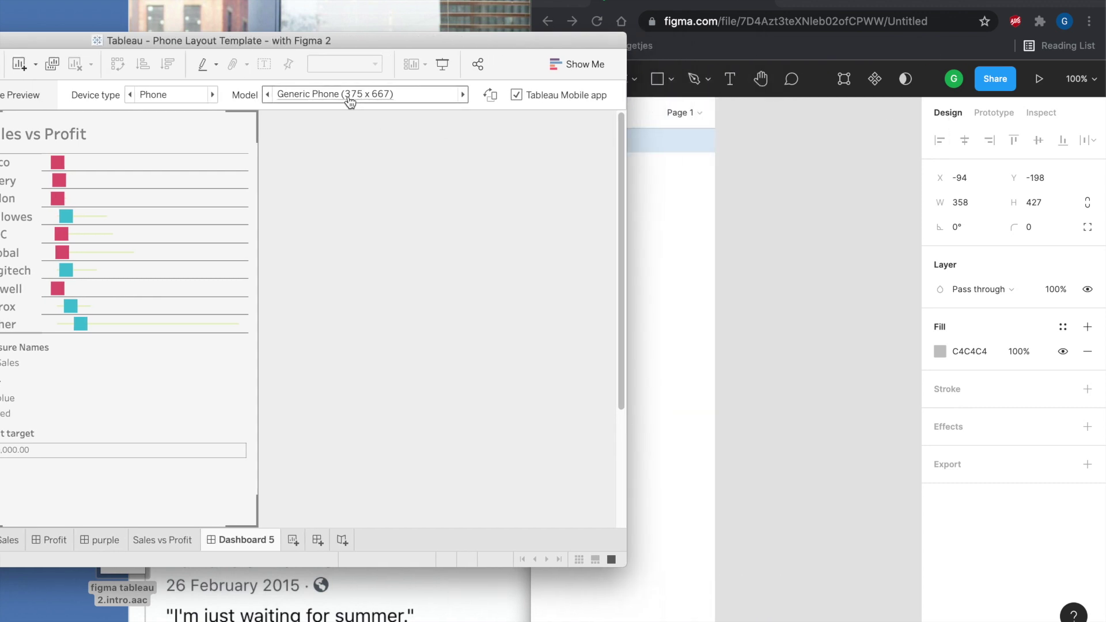
# Size the rectangle to W 375 and H 667
pyautogui.click(963, 201)
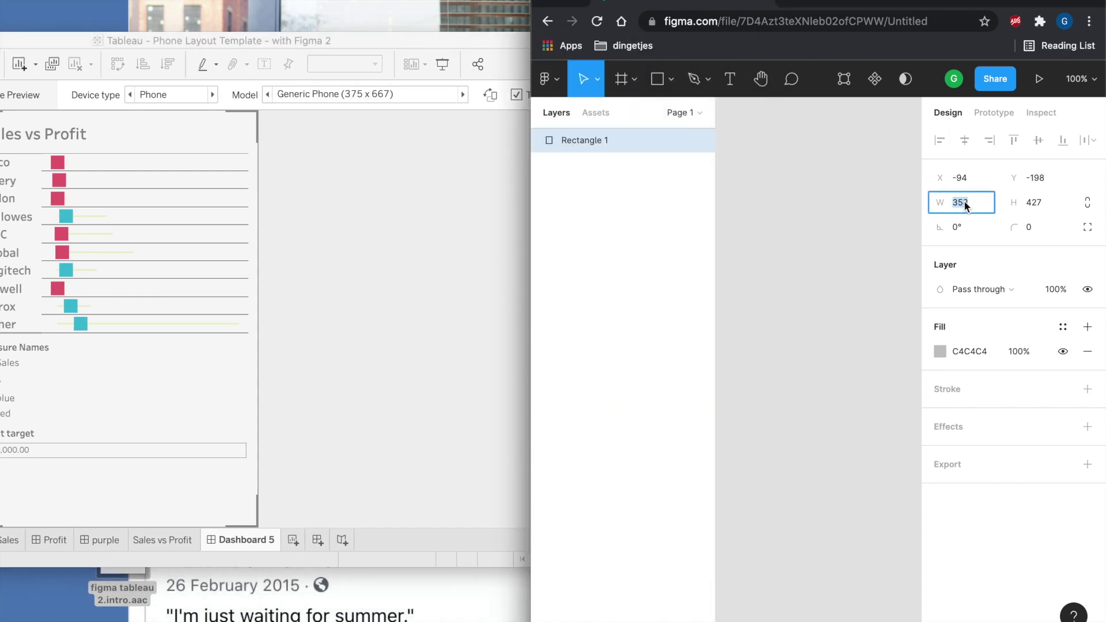
pyautogui.press('Tab')
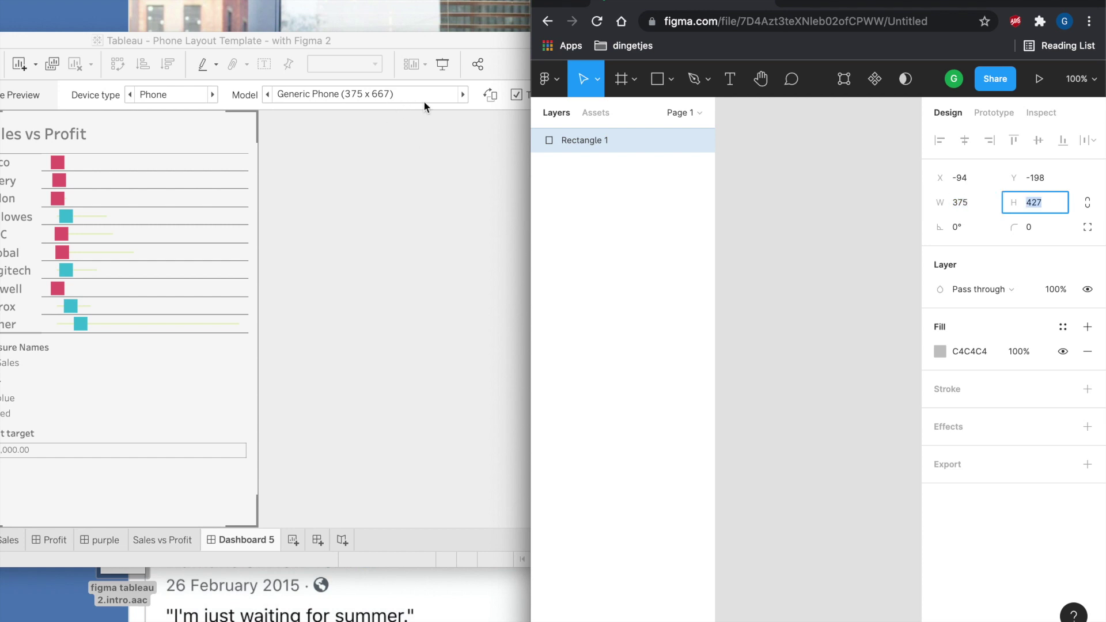
pyautogui.write('667')
pyautogui.press('Return')
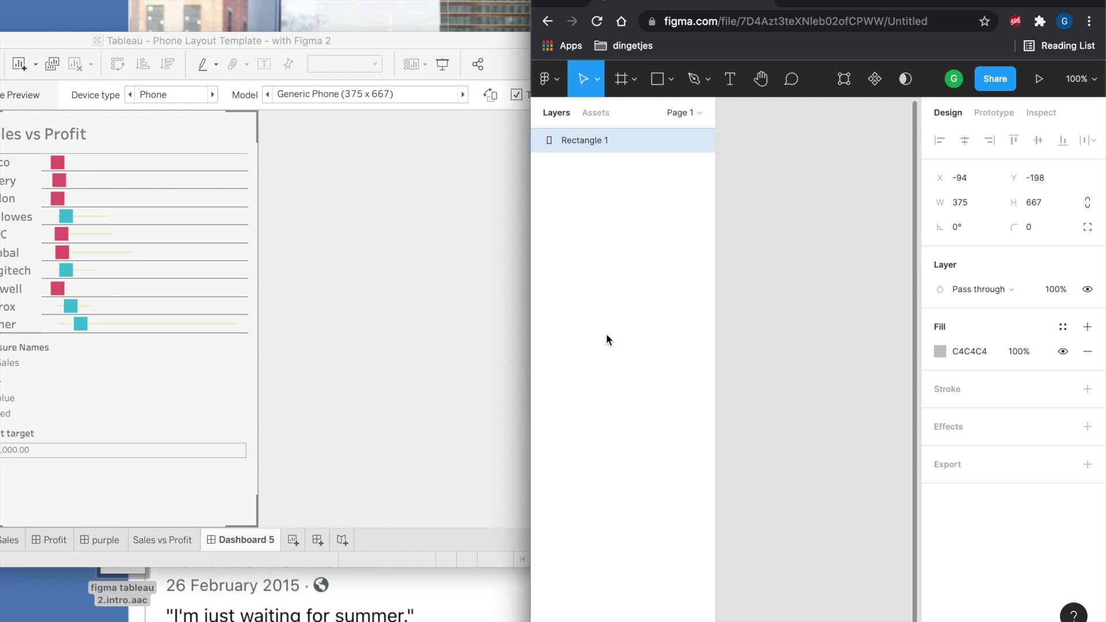
pyautogui.doubleClick(842, 2)
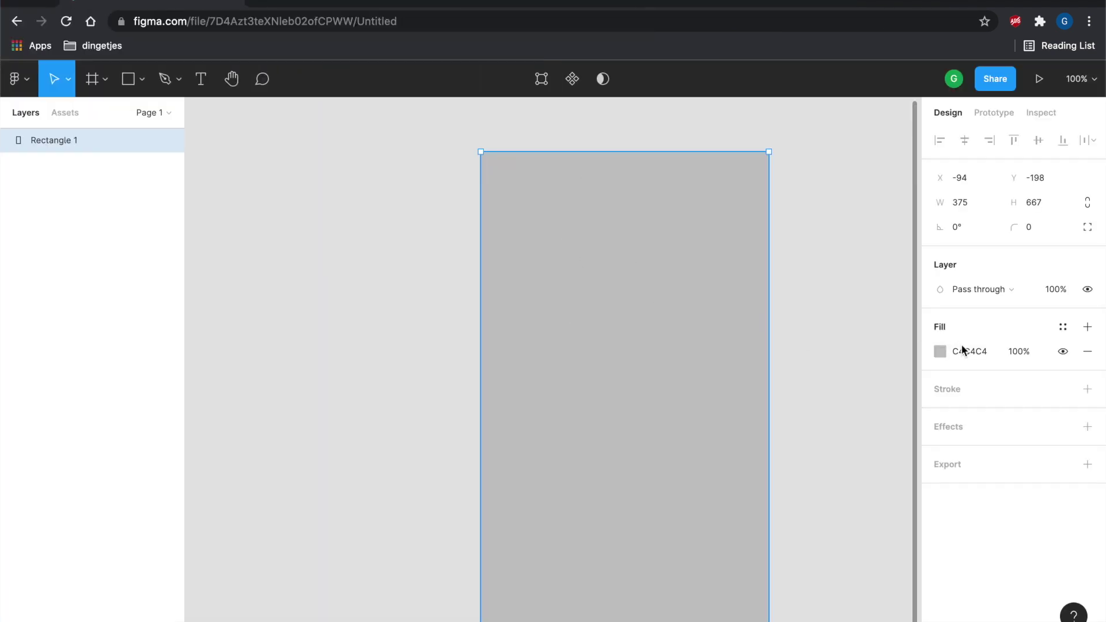
# Give the rectangle a red fill and look over the canvas
pyautogui.click(970, 350)
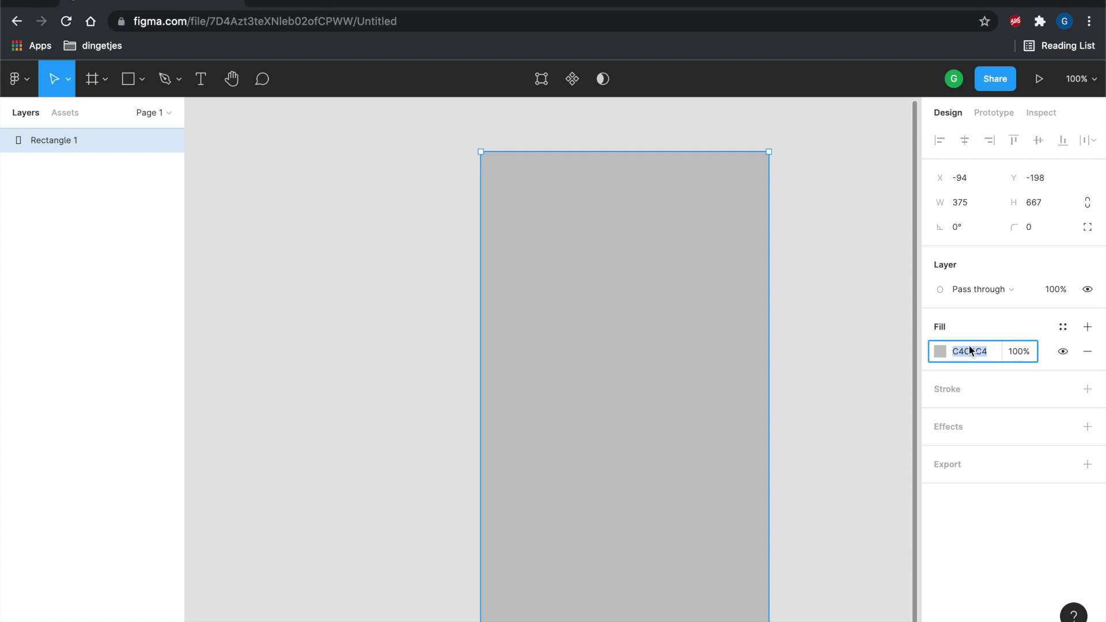
pyautogui.click(939, 350)
pyautogui.click(893, 279)
pyautogui.click(822, 195)
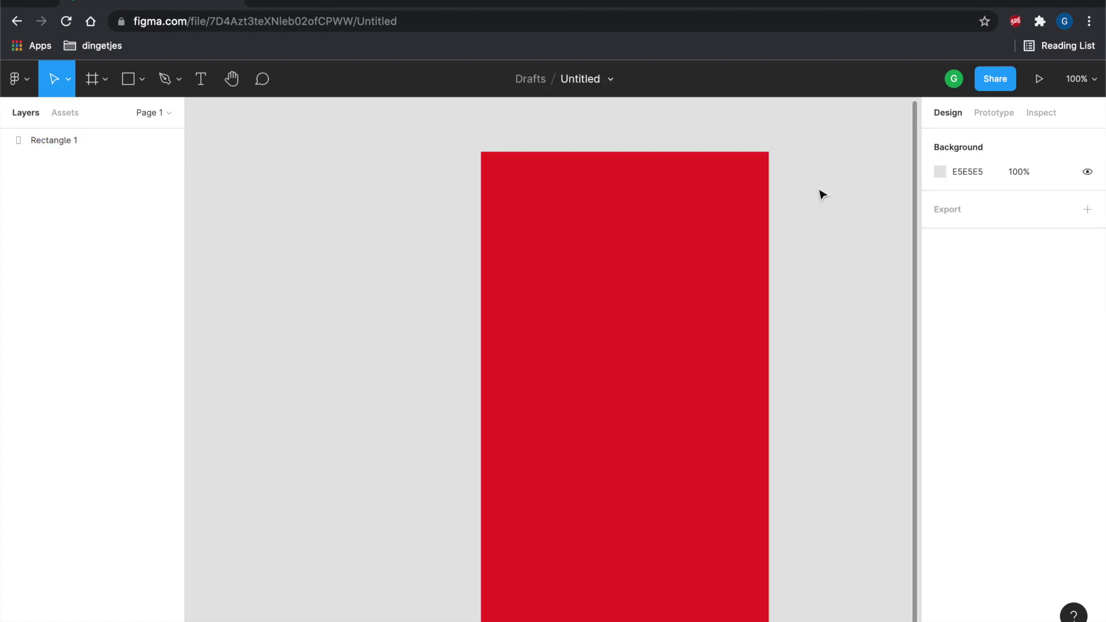
pyautogui.scroll(-5, 620, 244)
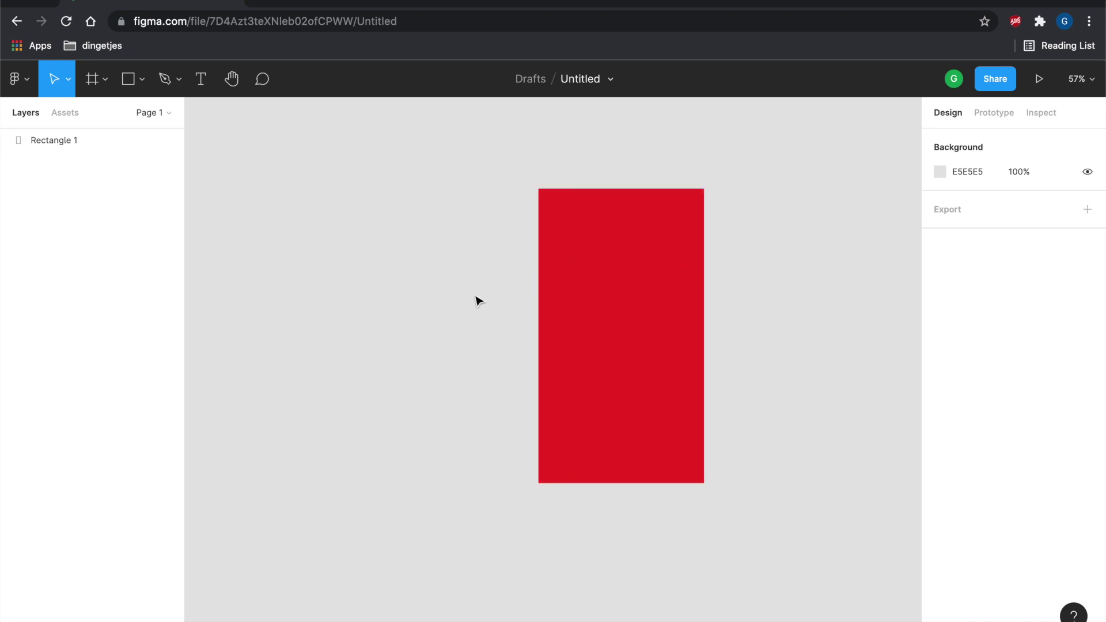
pyautogui.scroll(5, 477, 301)
pyautogui.scroll(-3, 477, 302)
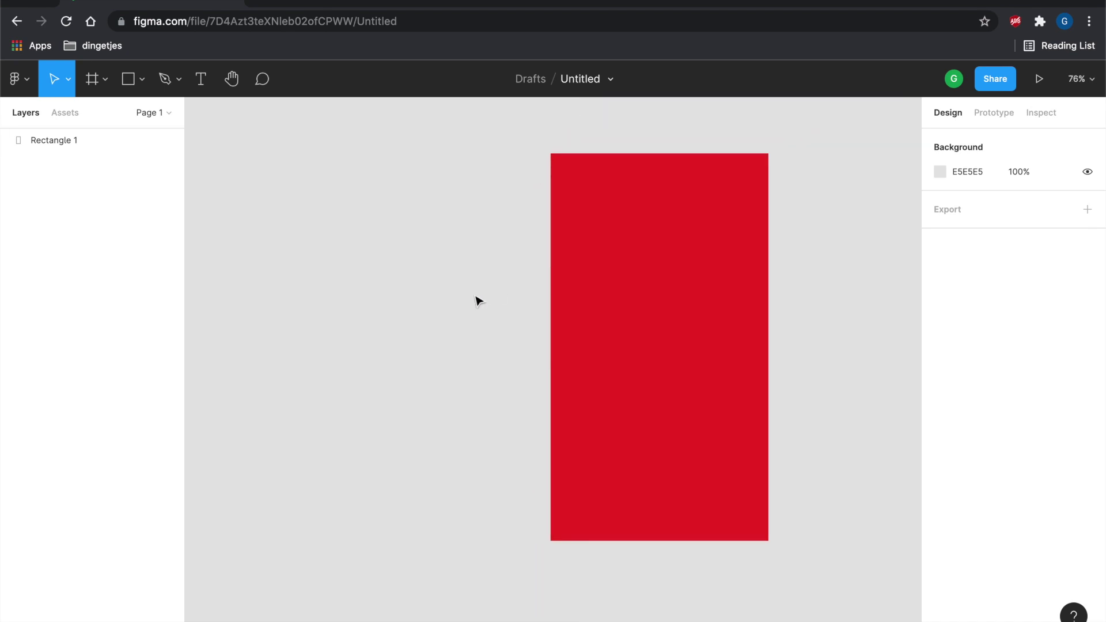
pyautogui.hscroll(1, 476, 301)
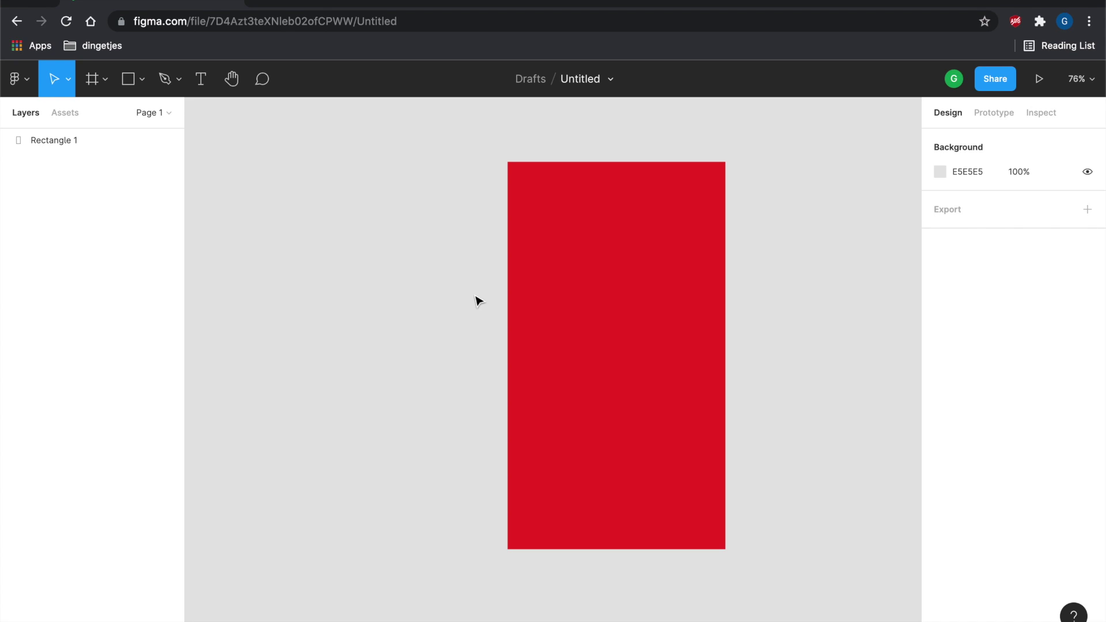
pyautogui.click(16, 91)
# Reopen the earlier Untitled phone design and browse its green, orange and purple pages
pyautogui.click(29, 114)
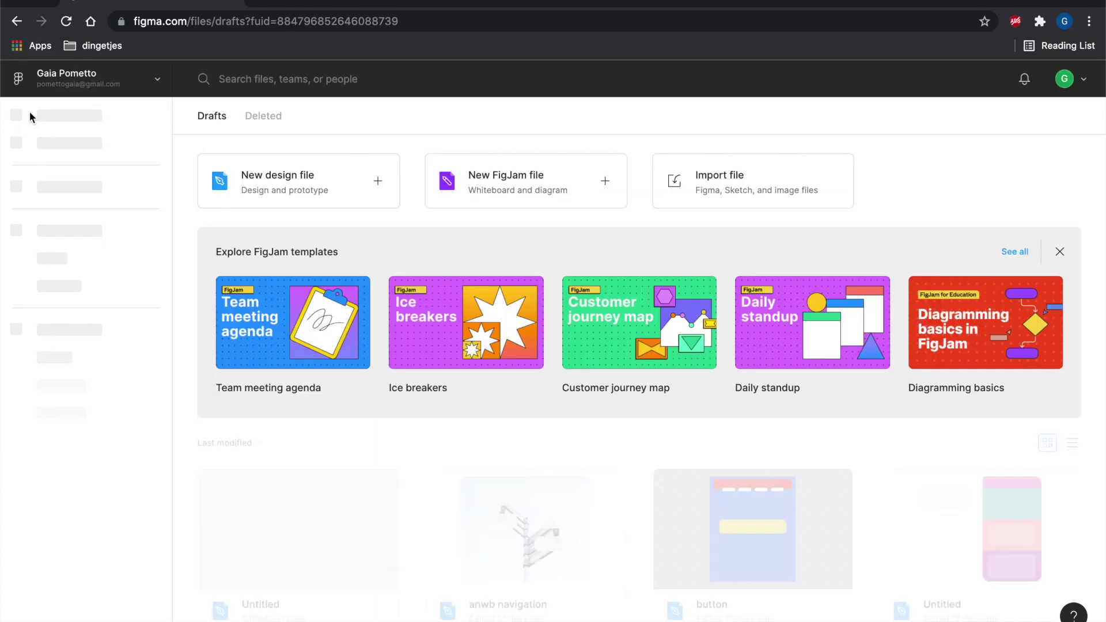
pyautogui.scroll(-4, 340, 491)
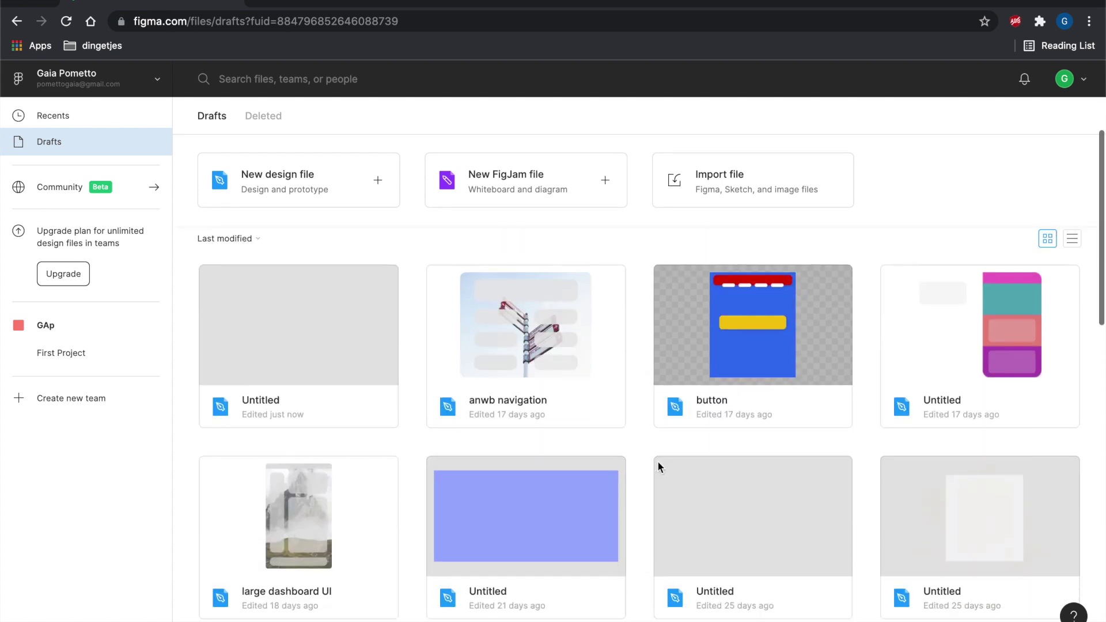
pyautogui.doubleClick(993, 326)
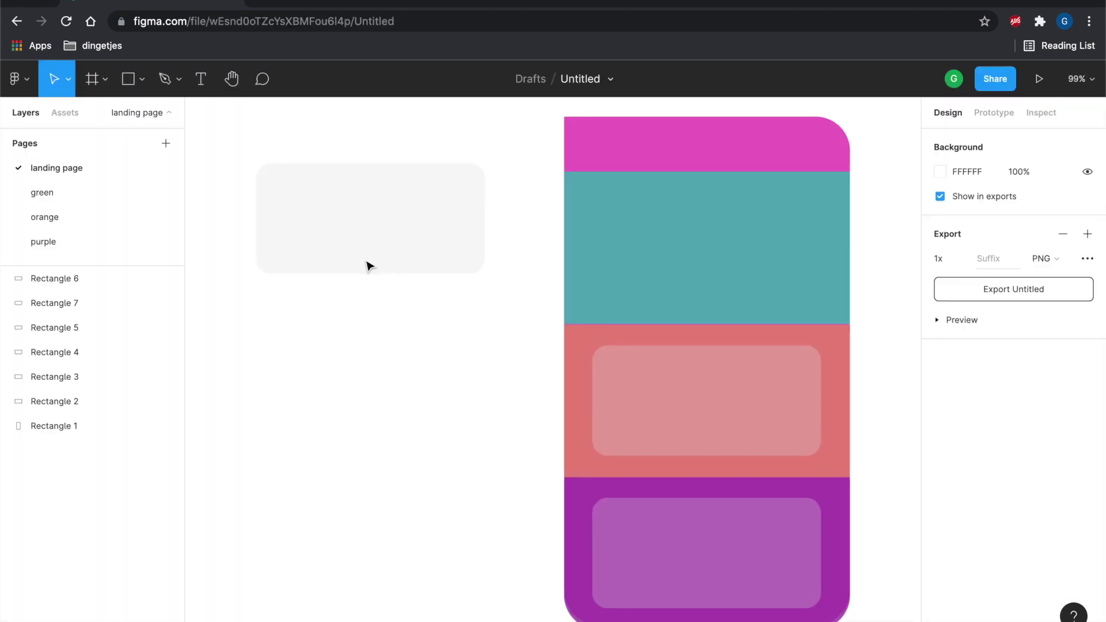
pyautogui.click(69, 195)
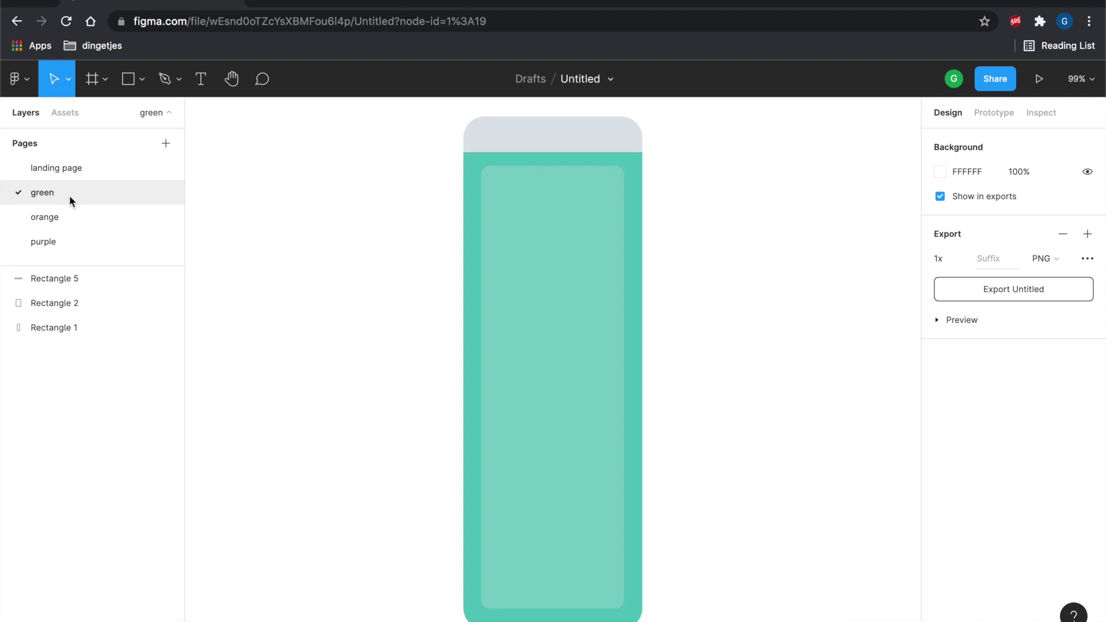
pyautogui.click(66, 217)
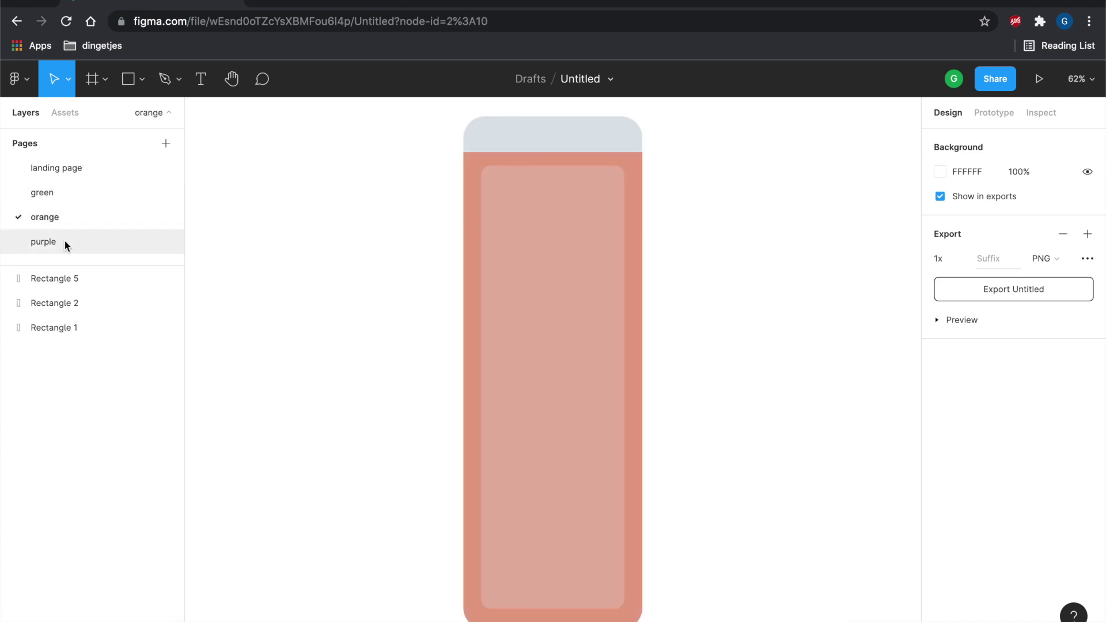
pyautogui.click(64, 245)
pyautogui.click(64, 166)
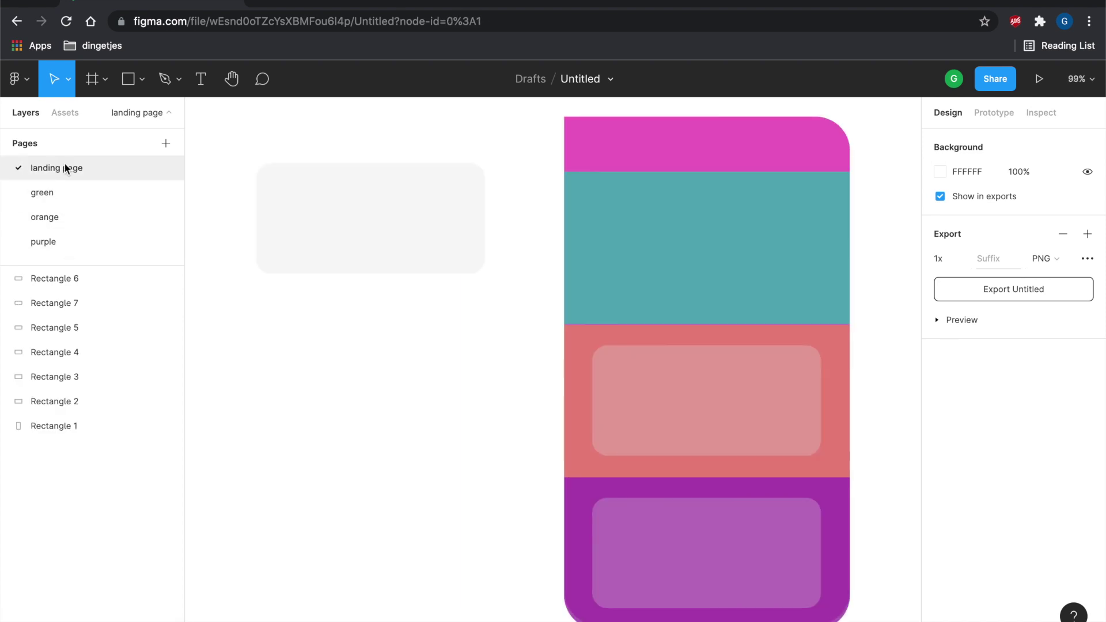
# Move the light grey rounded box onto the landing page's teal band
pyautogui.click(409, 218)
pyautogui.moveTo(409, 217); pyautogui.dragTo(732, 239)
pyautogui.click(651, 157)
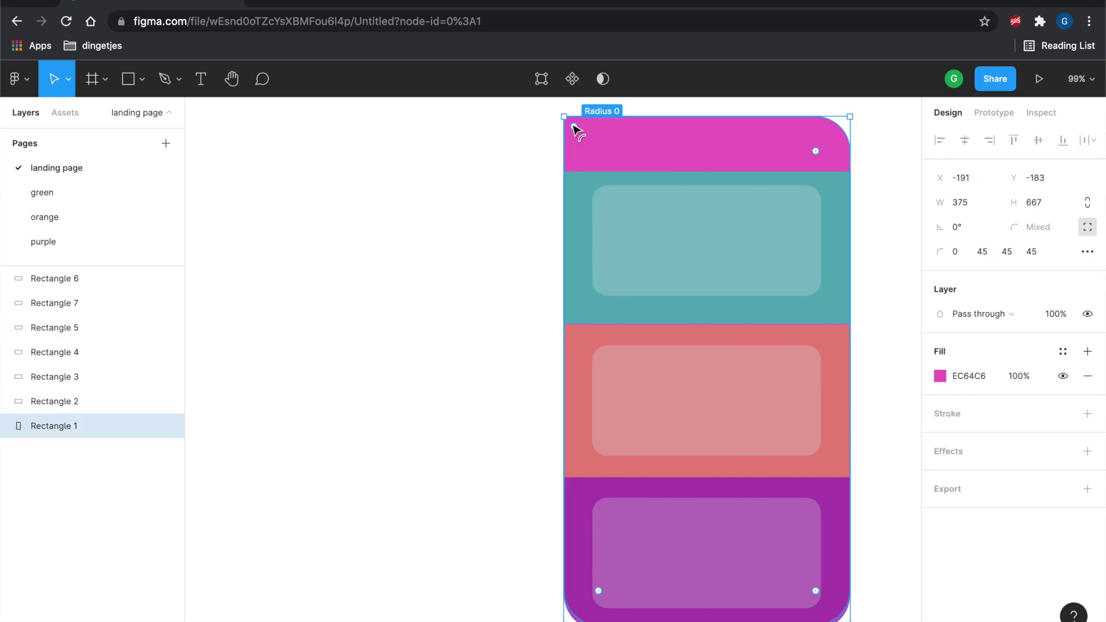
pyautogui.hscroll(2, 412, 354)
pyautogui.hscroll(1, 413, 354)
pyautogui.scroll(-1, 410, 358)
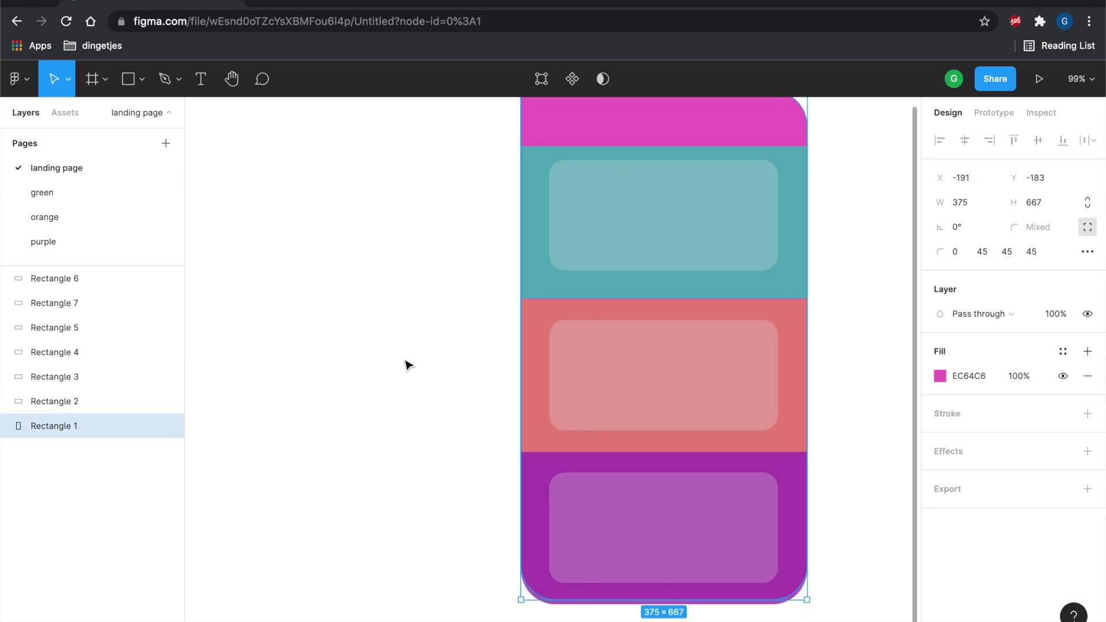
pyautogui.scroll(-3, 407, 365)
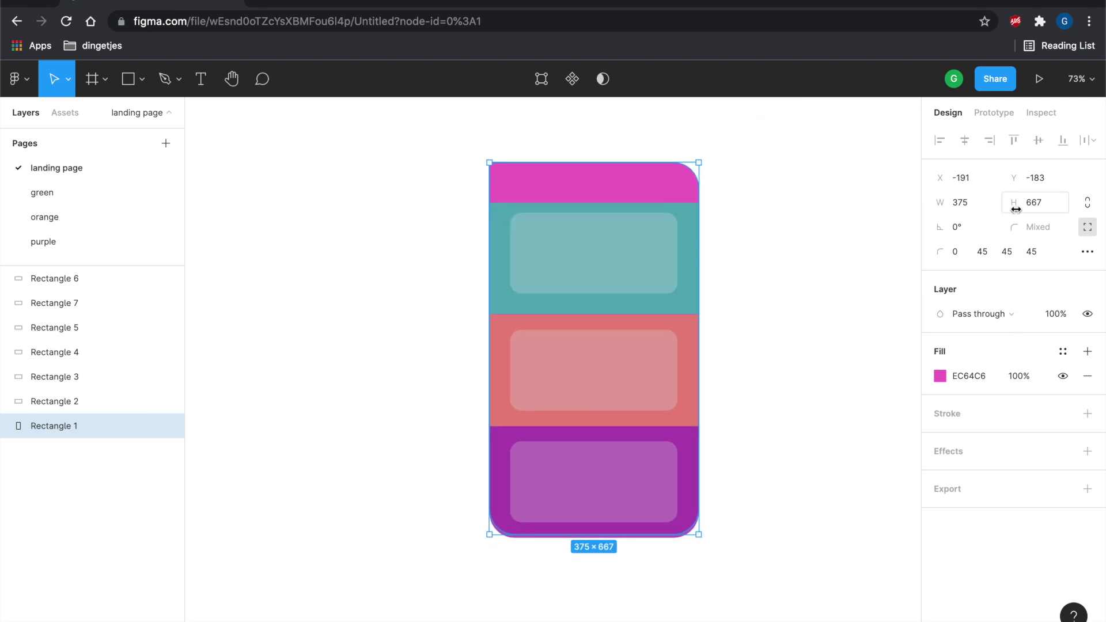
# Rearrange the magenta phone shape, light rounded box and teal band on the Figma canvas
pyautogui.moveTo(617, 242); pyautogui.dragTo(768, 227)
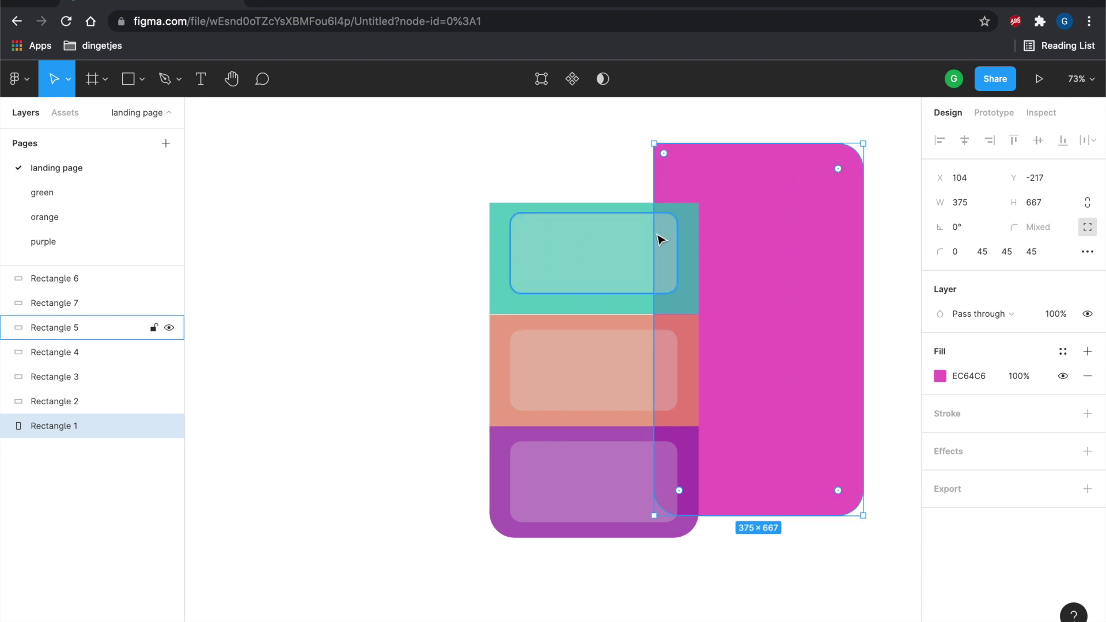
pyautogui.moveTo(661, 240); pyautogui.dragTo(494, 242)
pyautogui.moveTo(615, 252); pyautogui.dragTo(780, 254)
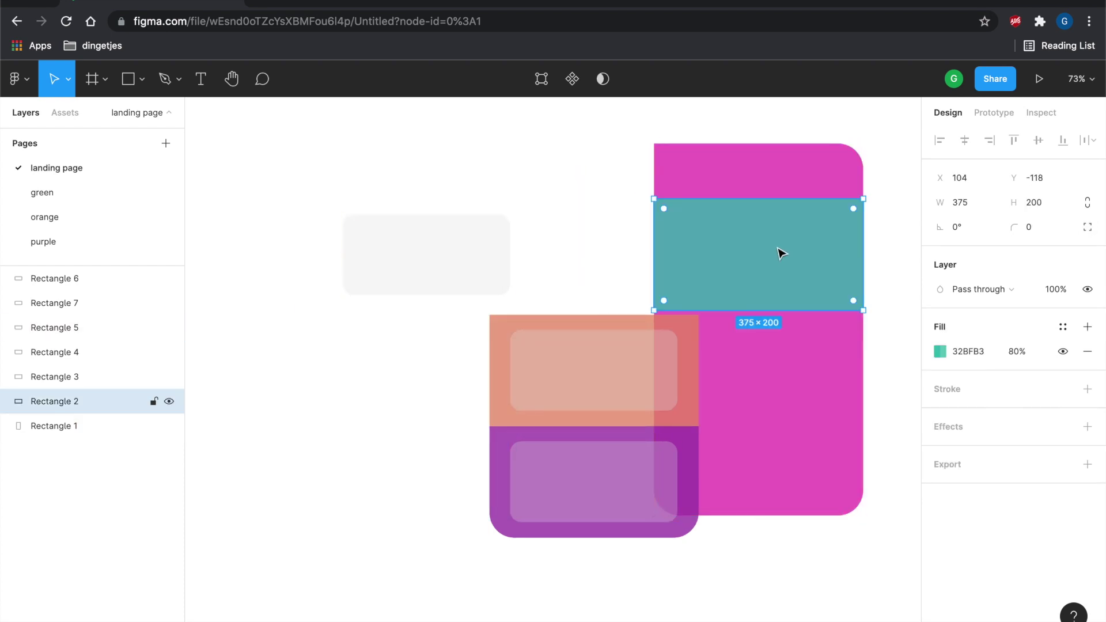
pyautogui.moveTo(744, 174); pyautogui.dragTo(257, 286)
pyautogui.hscroll(-5, 258, 288)
pyautogui.moveTo(403, 323); pyautogui.dragTo(338, 247)
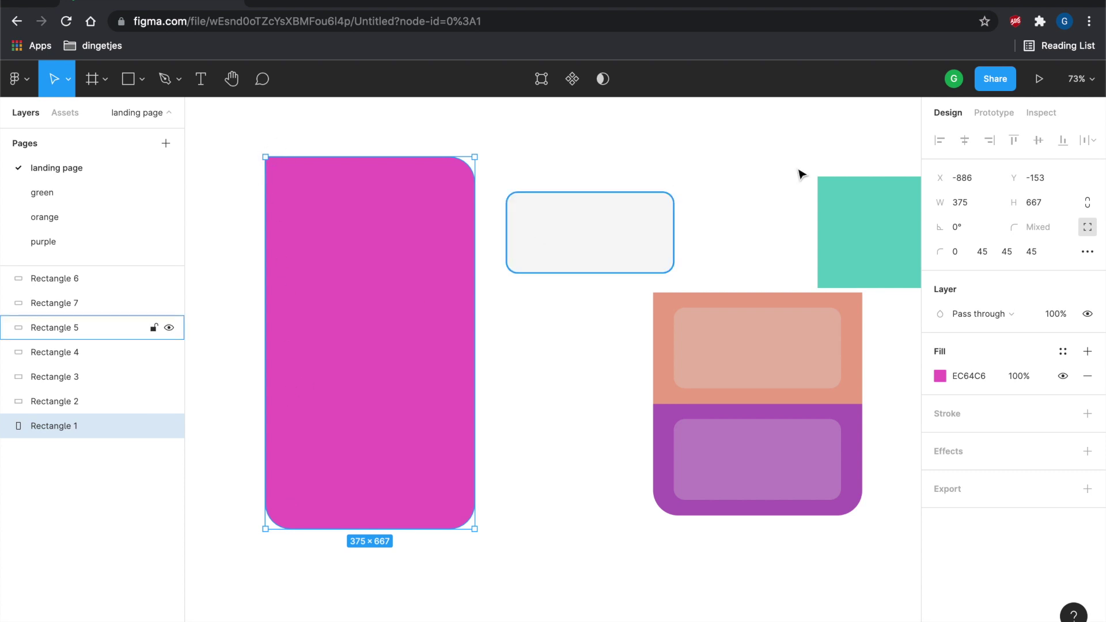
# Round the top-left corner to 45 and lay the teal band across the pink card
pyautogui.click(959, 255)
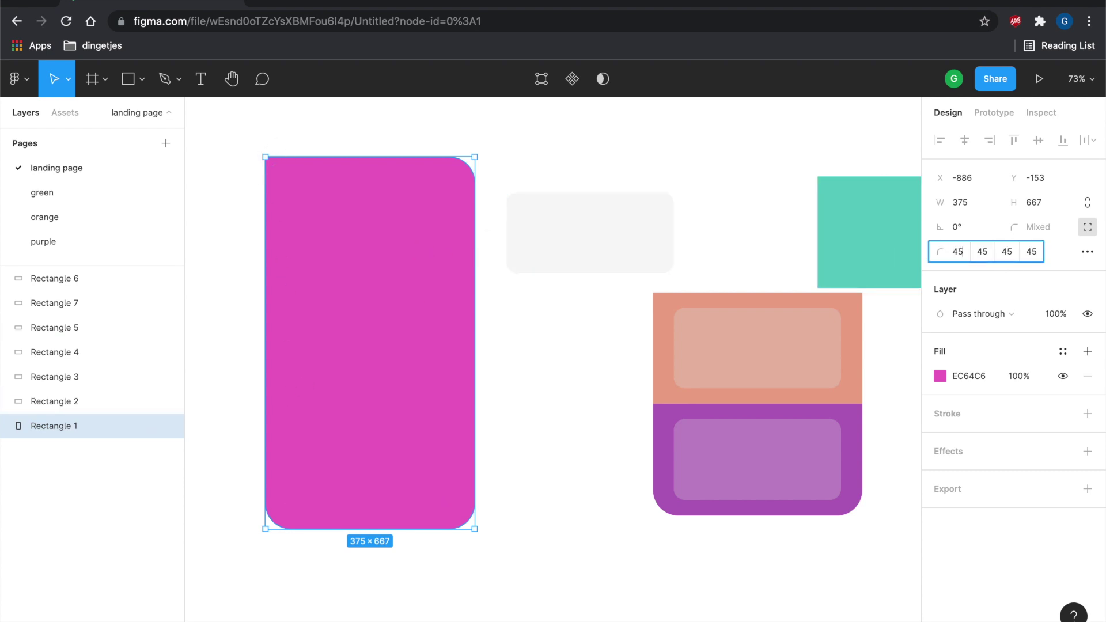
pyautogui.press('Return')
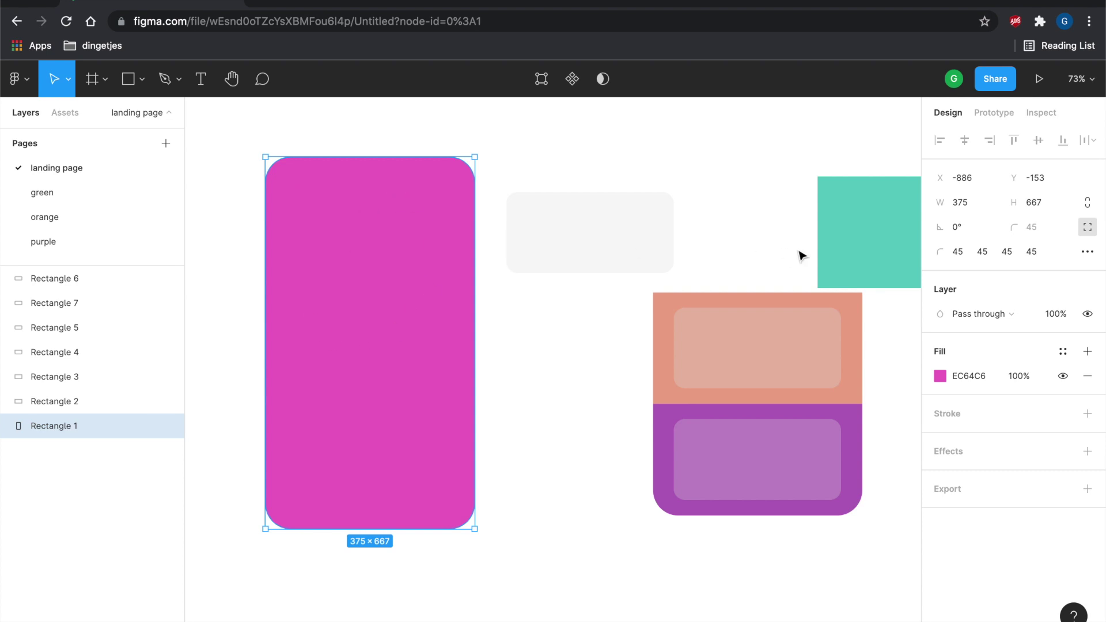
pyautogui.moveTo(840, 249); pyautogui.dragTo(288, 274)
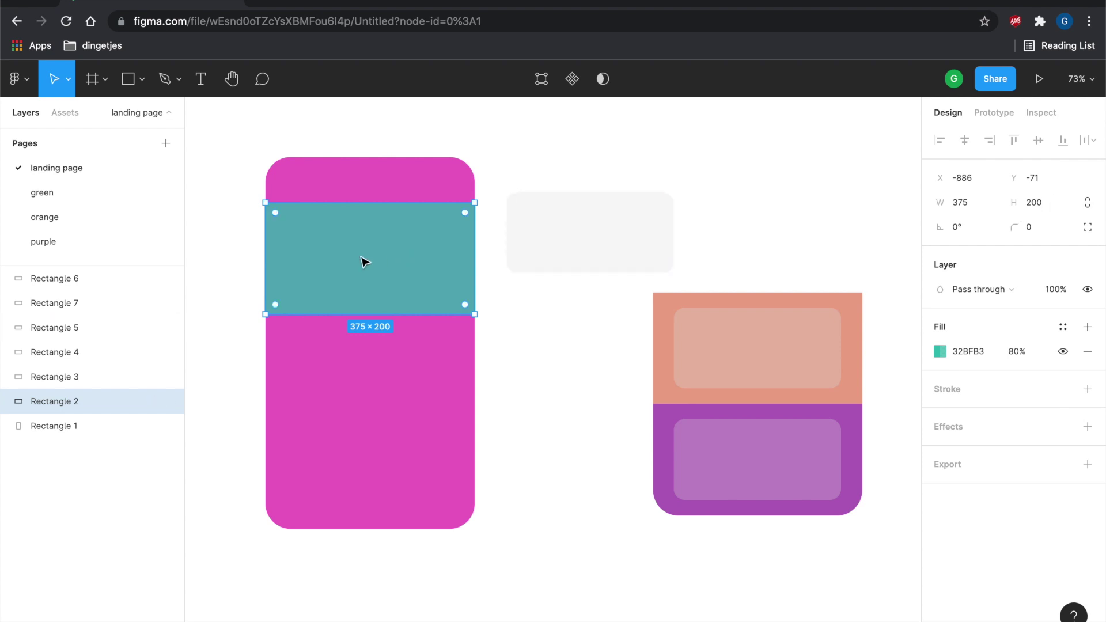
# Try a duplicate teal band and a coral resize, then undo and delete the extra copy
pyautogui.press('super+v')
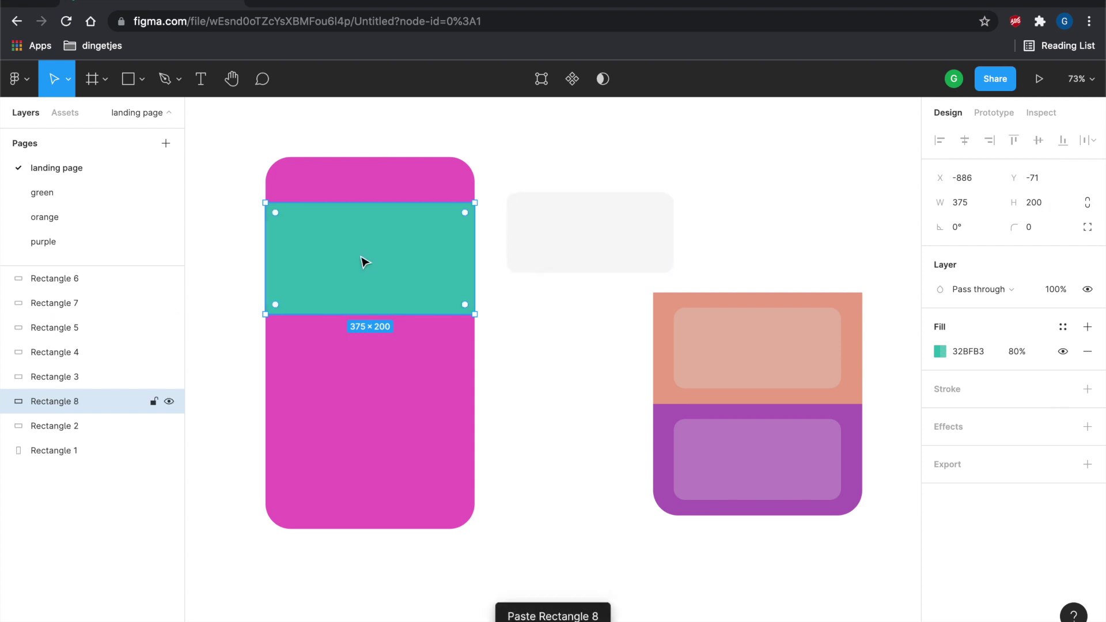
pyautogui.moveTo(365, 262); pyautogui.dragTo(365, 374)
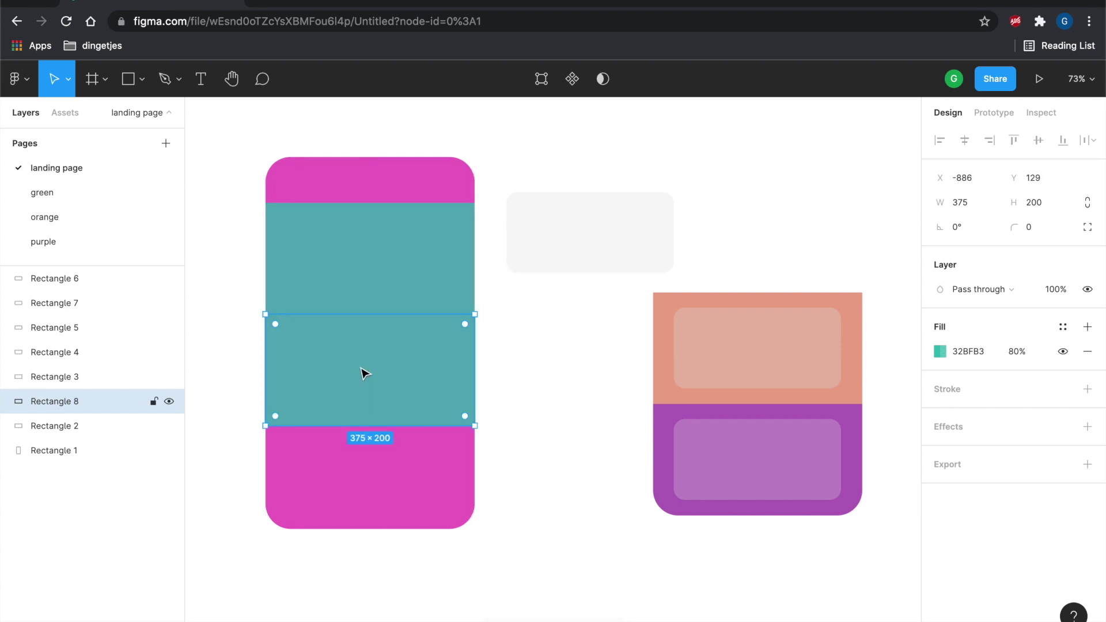
pyautogui.click(835, 302)
pyautogui.moveTo(834, 299); pyautogui.dragTo(558, 290)
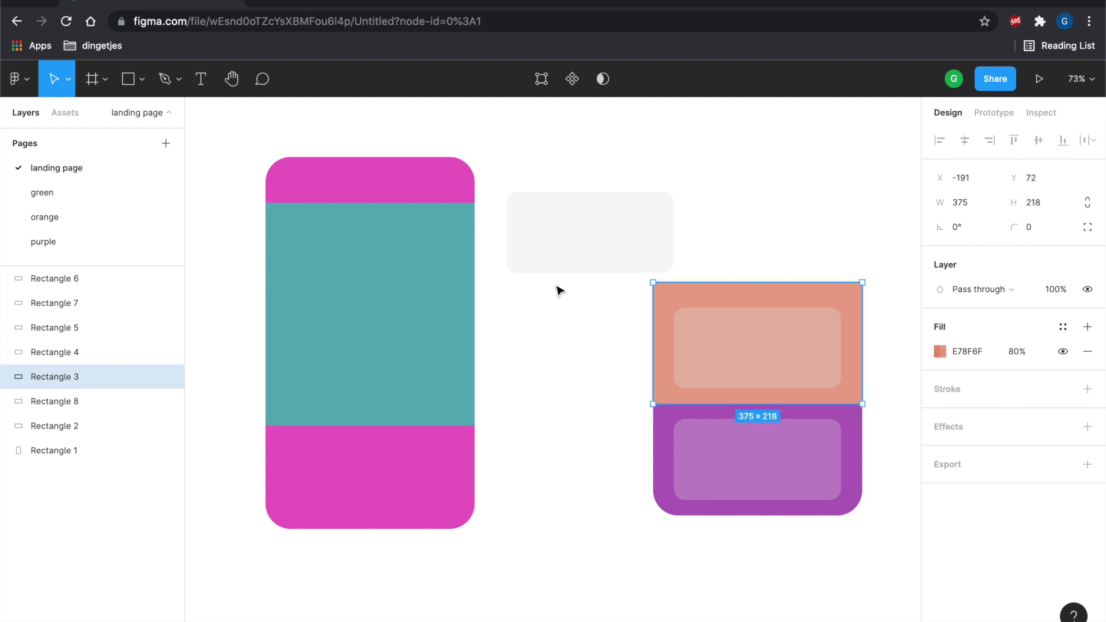
pyautogui.hotkey('ctrl', 'z')
pyautogui.click(344, 344)
pyautogui.press('Delete')
# Place the coral band below the teal band and the purple band at the bottom with a grey panel
pyautogui.moveTo(844, 311); pyautogui.dragTo(456, 333)
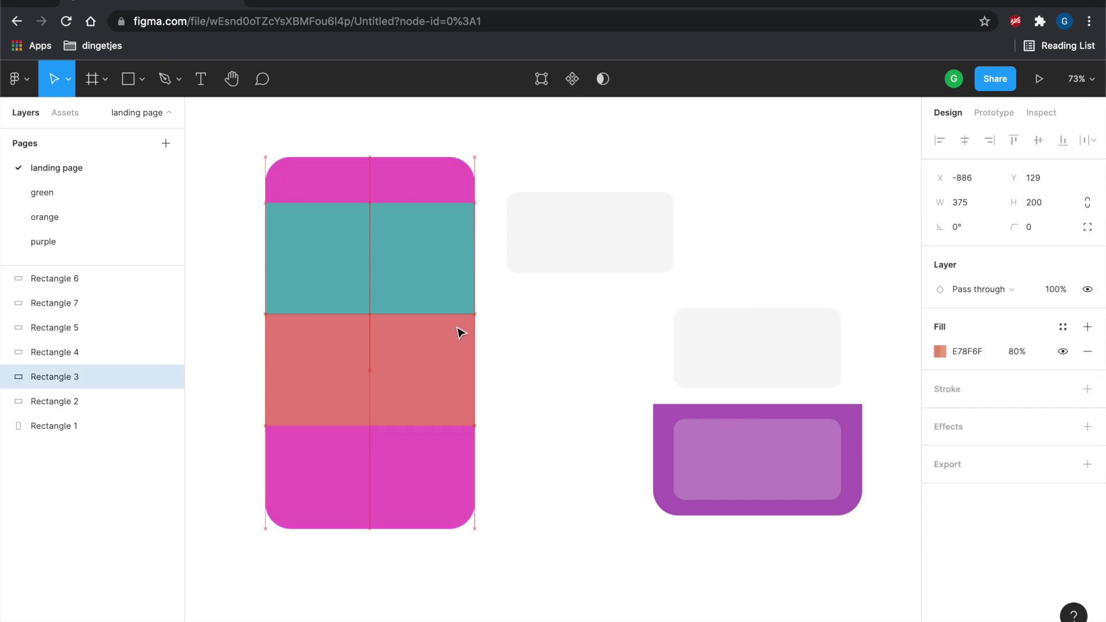
pyautogui.moveTo(855, 427); pyautogui.dragTo(465, 447)
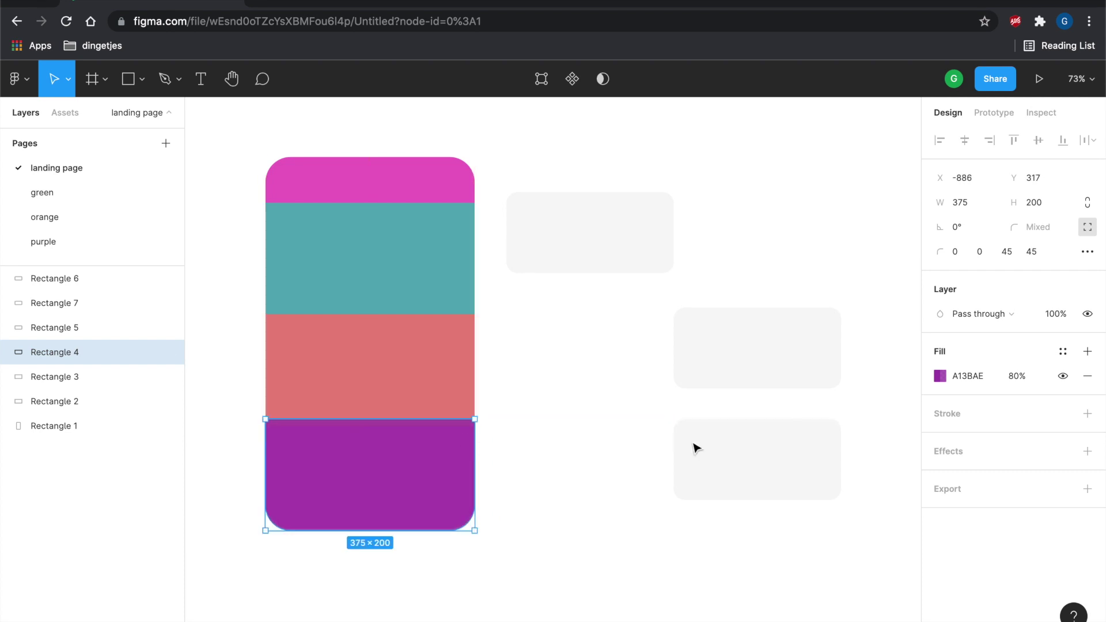
pyautogui.moveTo(770, 455); pyautogui.dragTo(383, 465)
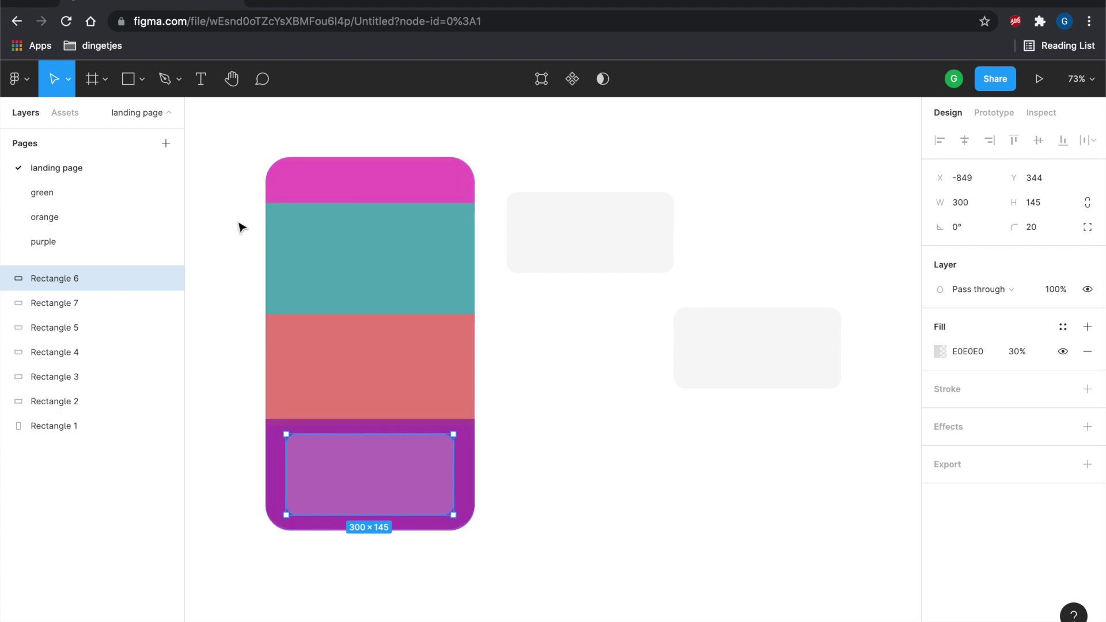
pyautogui.click(273, 513)
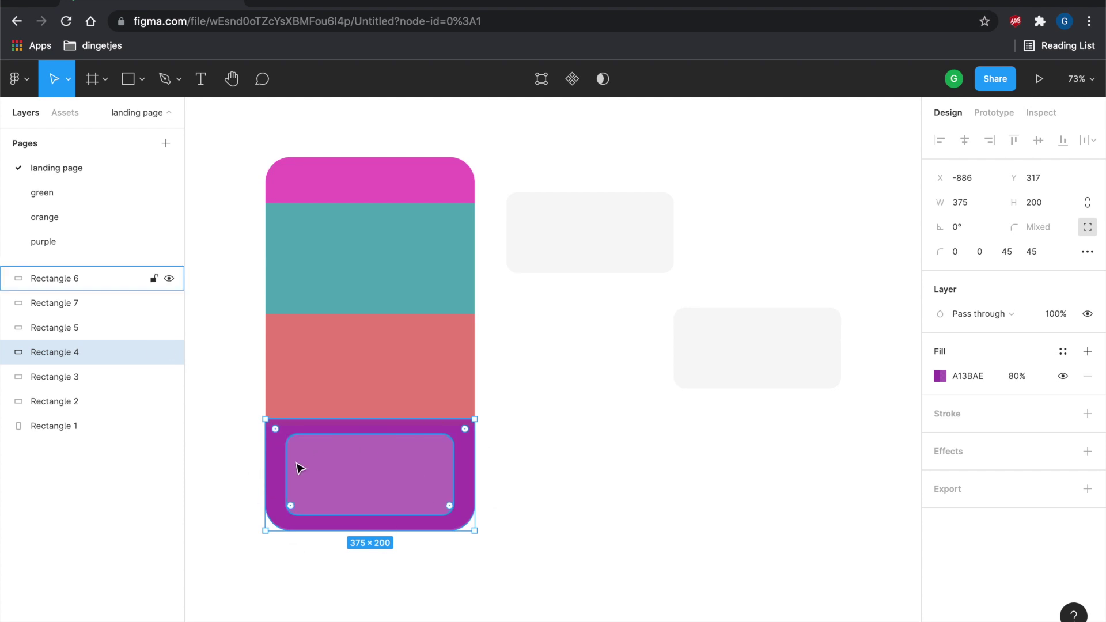
pyautogui.click(1008, 254)
pyautogui.click(583, 457)
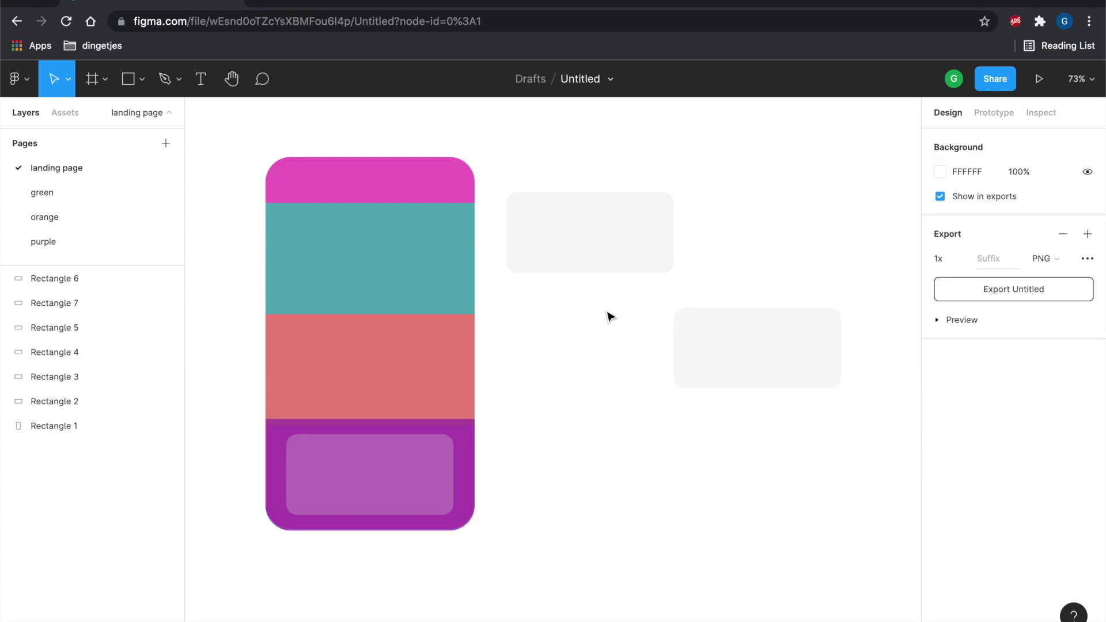
# Put grey panels on the teal and coral bands, then bring Tableau to the front
pyautogui.moveTo(625, 217); pyautogui.dragTo(409, 244)
pyautogui.moveTo(766, 334); pyautogui.dragTo(385, 355)
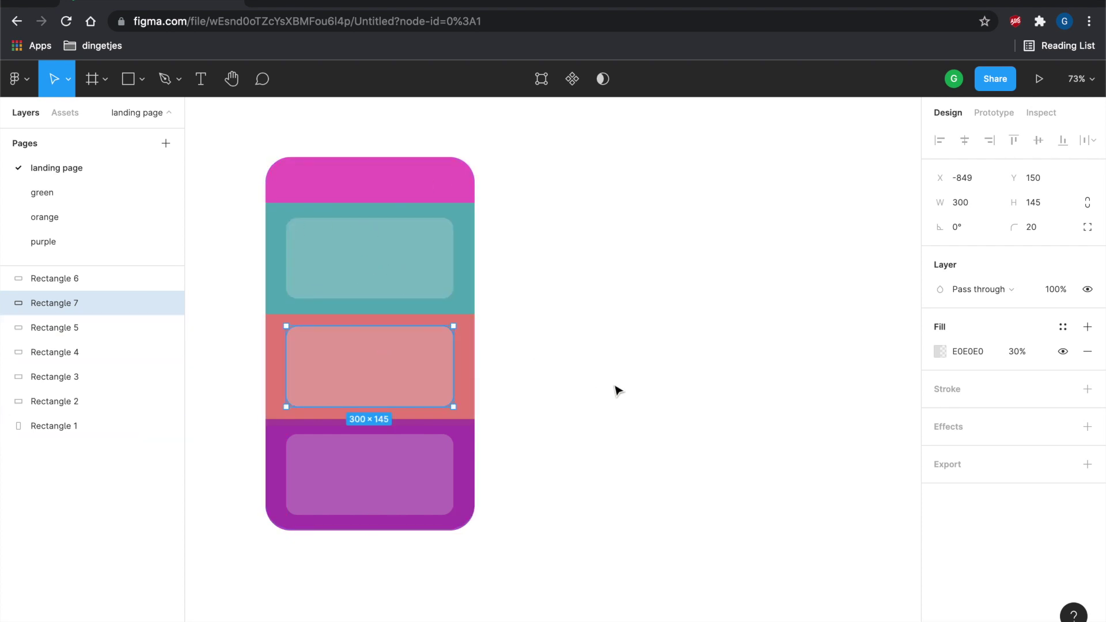
pyautogui.click(622, 415)
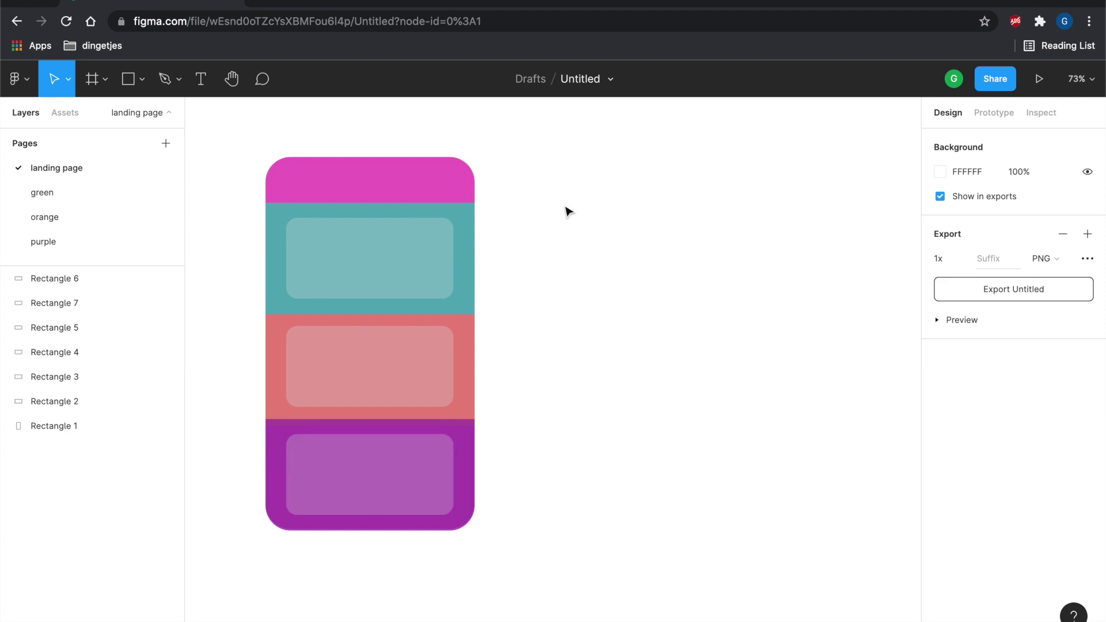
pyautogui.click(425, 183)
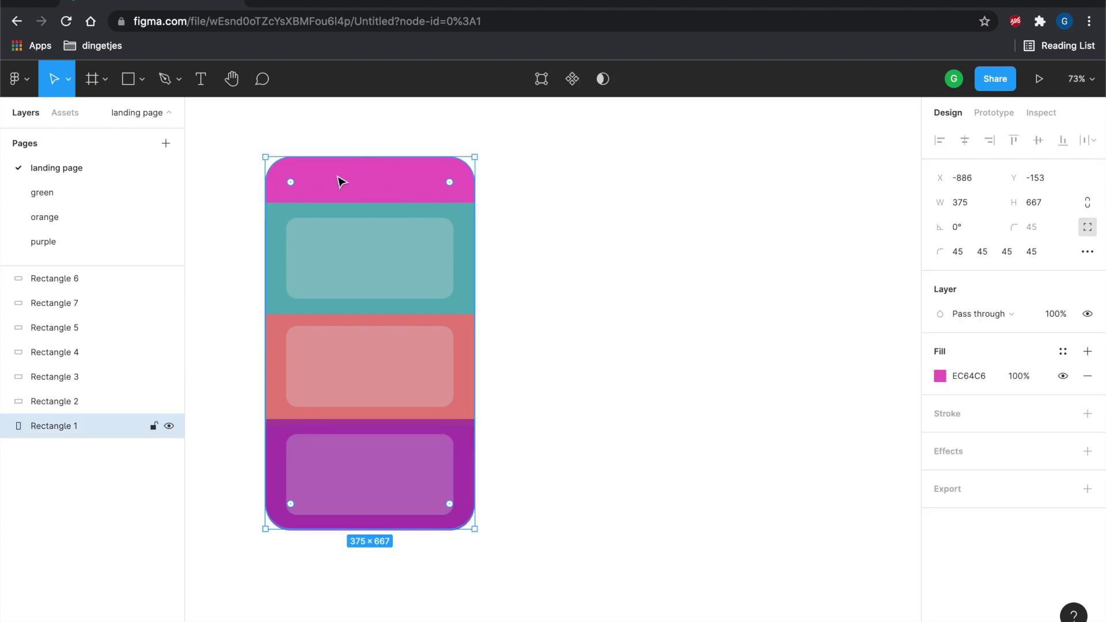
pyautogui.click(613, 242)
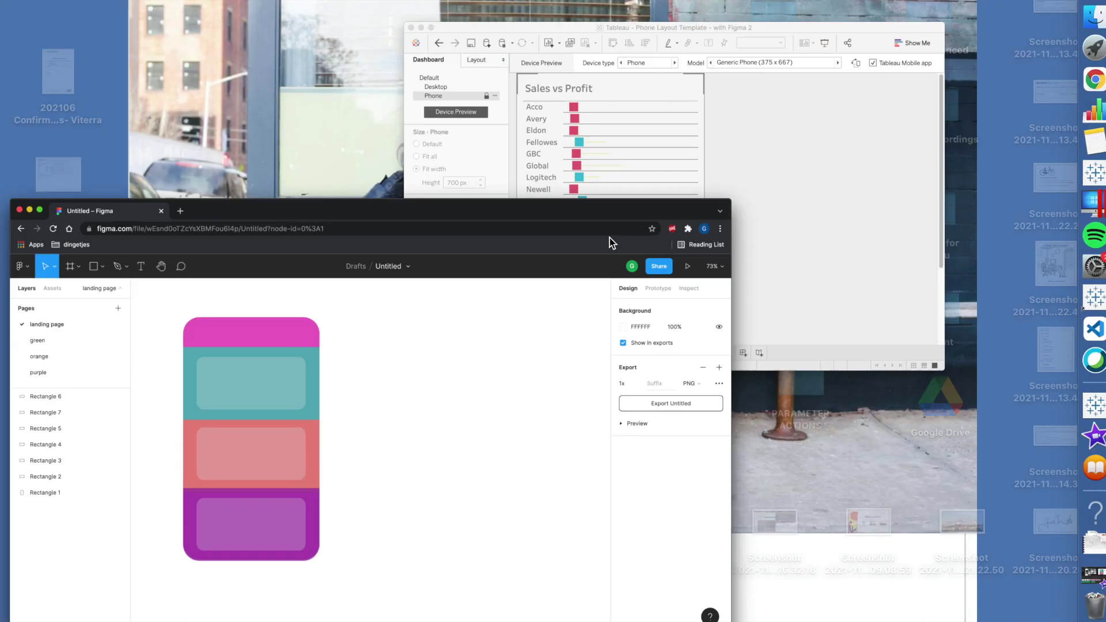
pyautogui.hotkey('ctrl', 'Up')
pyautogui.click(745, 159)
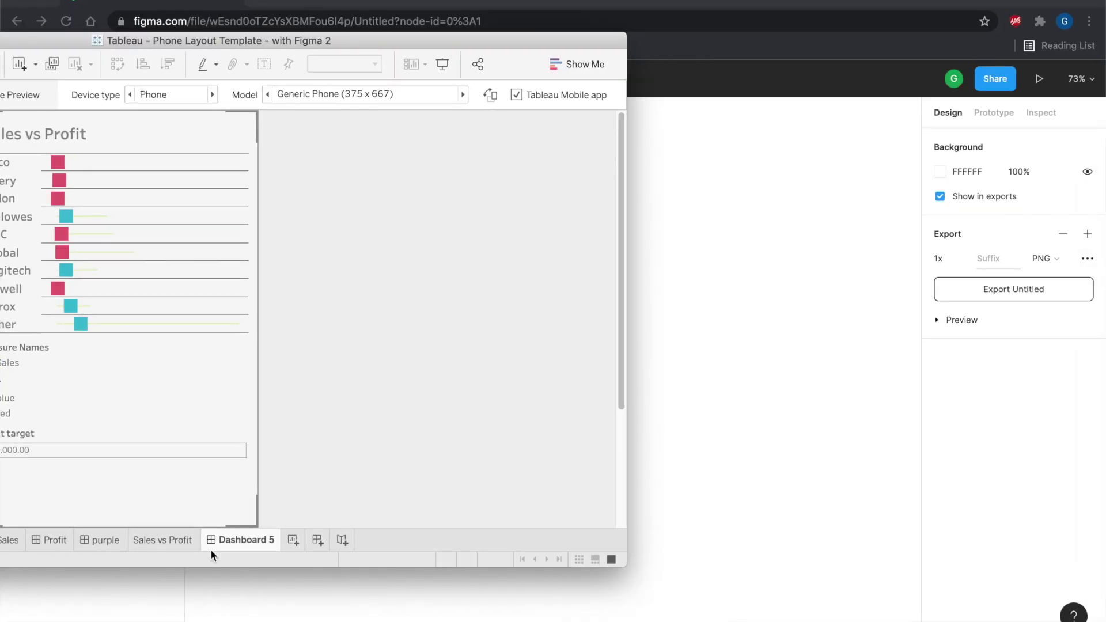
# Maximise the Tableau window and switch to the empty landing page dashboard
pyautogui.doubleClick(407, 42)
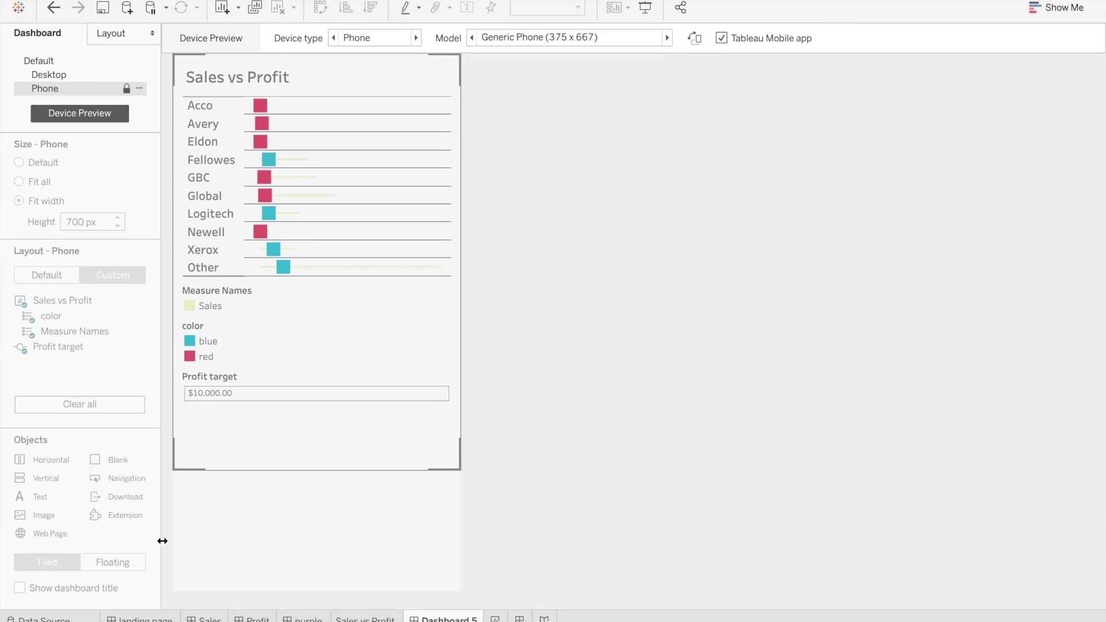
pyautogui.click(136, 617)
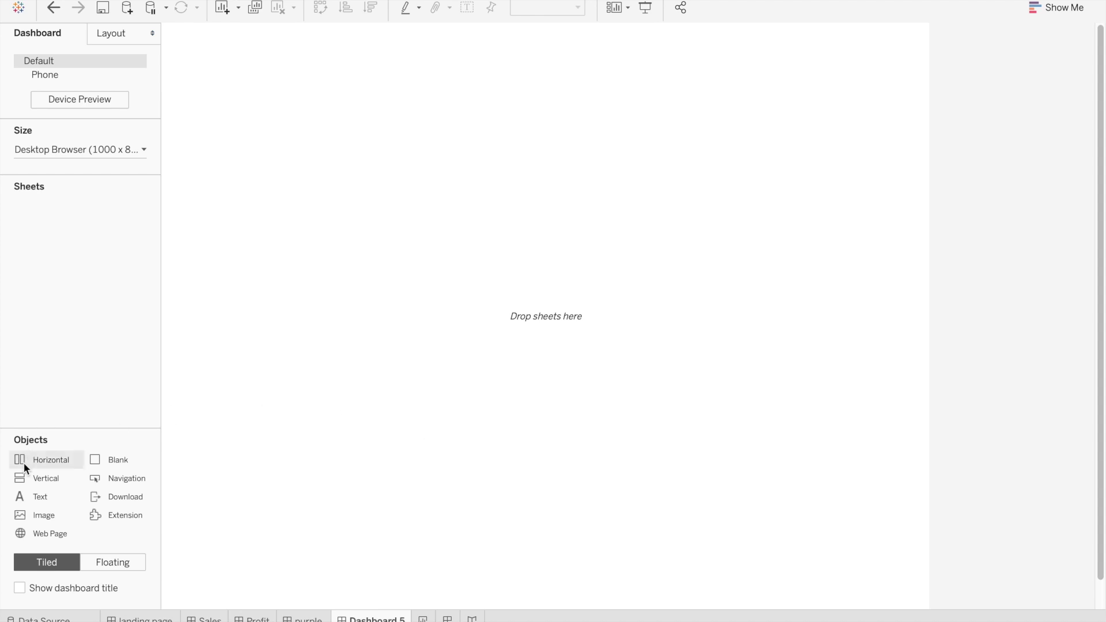
# Add an Image object showing landing_Page.png with Fit Image and Center Image enabled
pyautogui.moveTo(32, 512); pyautogui.dragTo(271, 421)
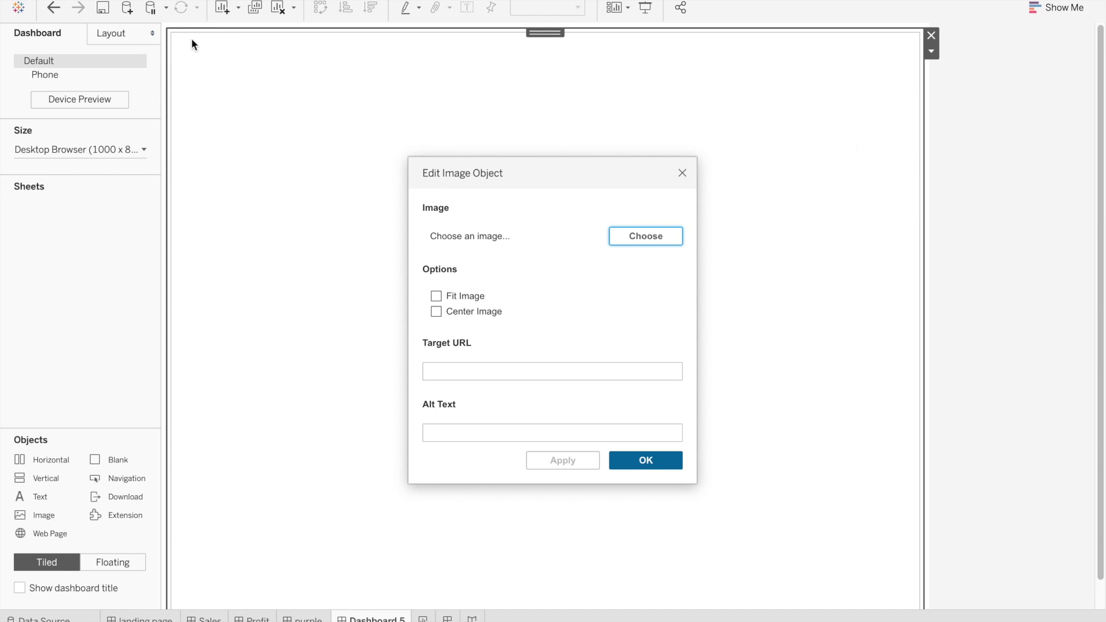
pyautogui.click(653, 237)
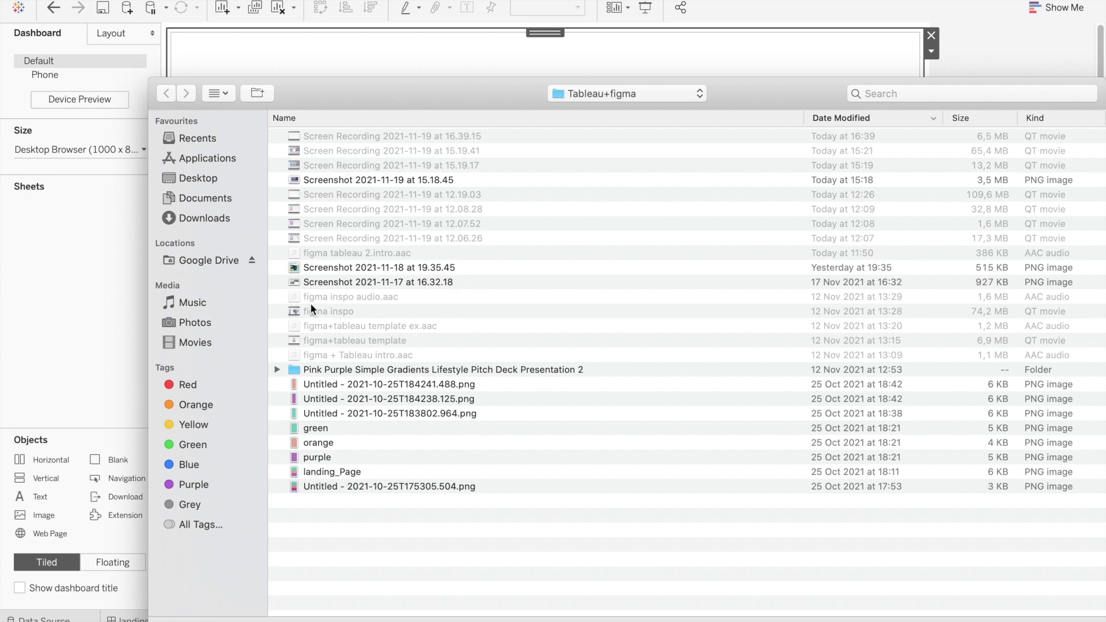
pyautogui.doubleClick(332, 472)
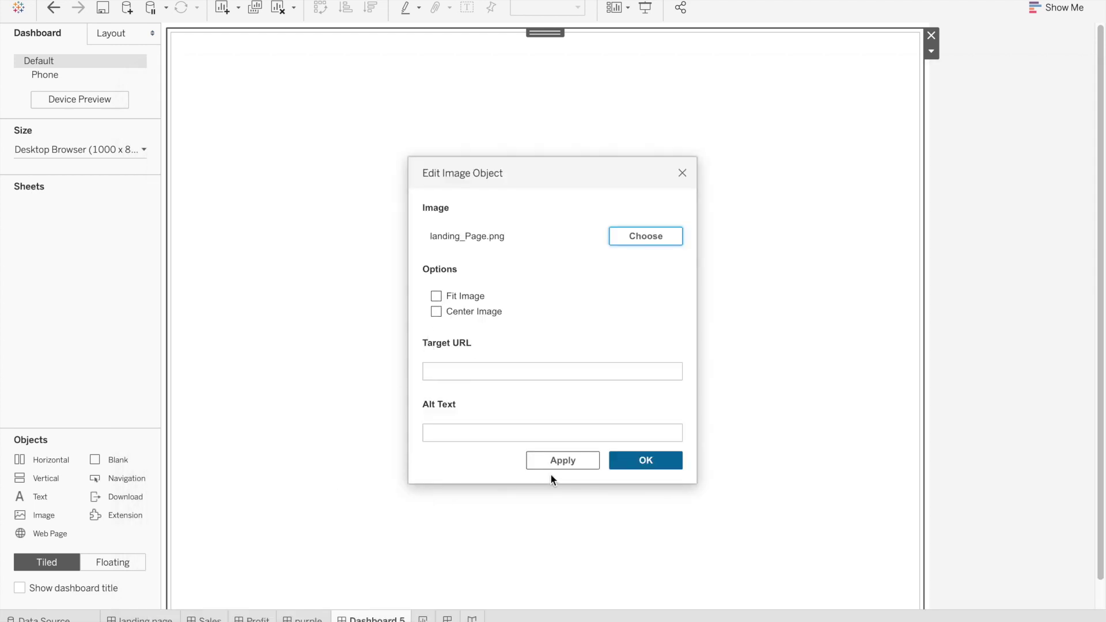
pyautogui.click(558, 460)
pyautogui.click(436, 296)
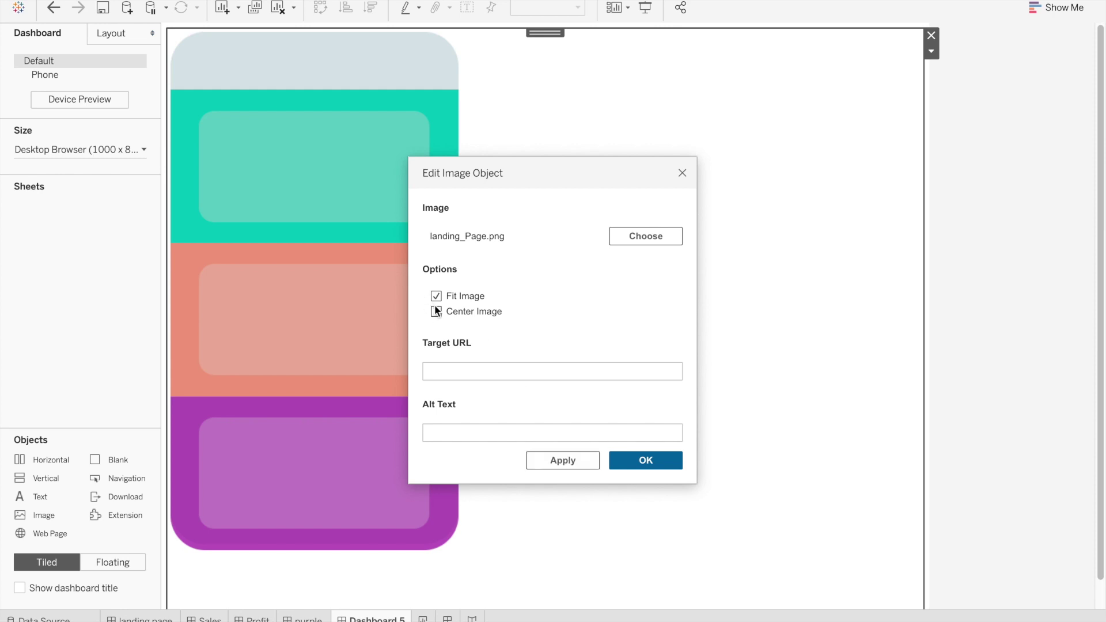
pyautogui.click(436, 311)
pyautogui.click(627, 459)
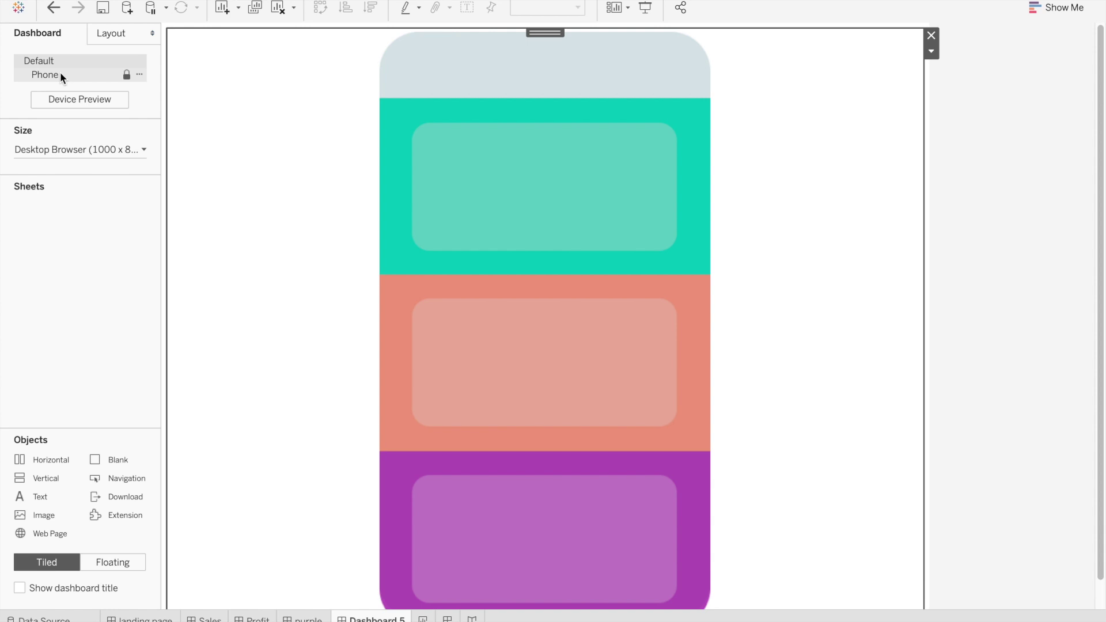
# Make the Phone layout custom, stretch the image down the phone screen, then return to Default
pyautogui.click(95, 75)
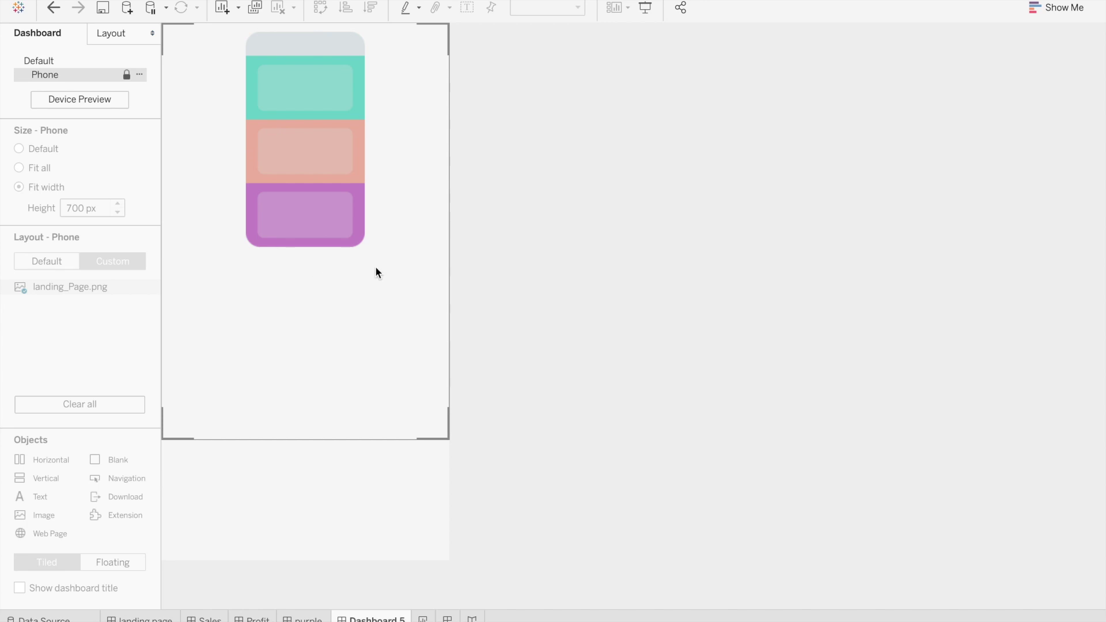
pyautogui.click(126, 77)
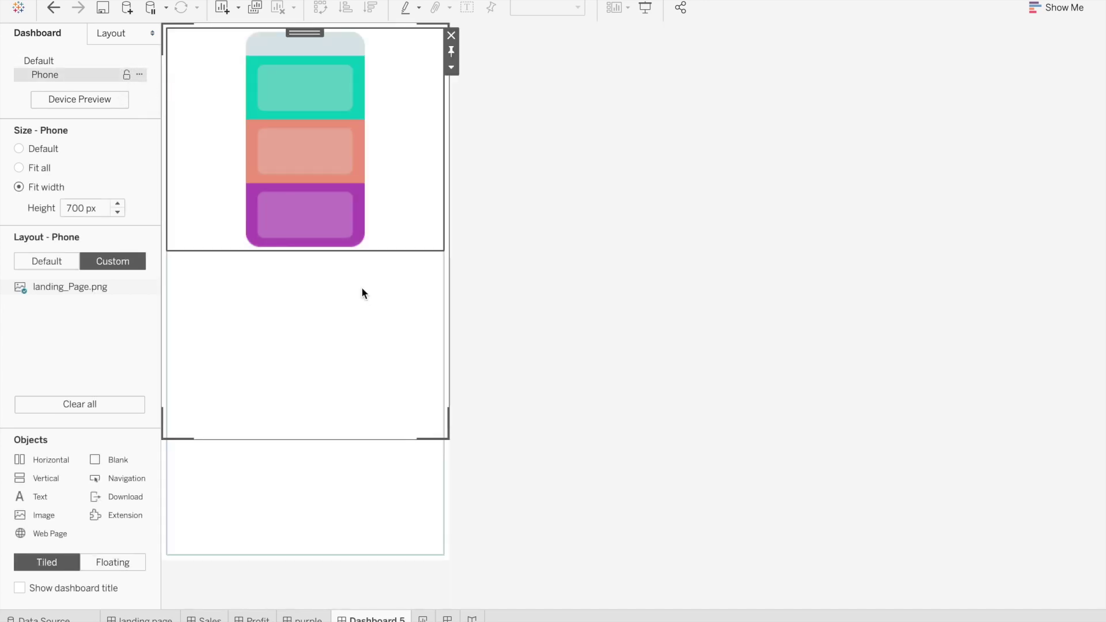
pyautogui.moveTo(351, 249); pyautogui.dragTo(354, 583)
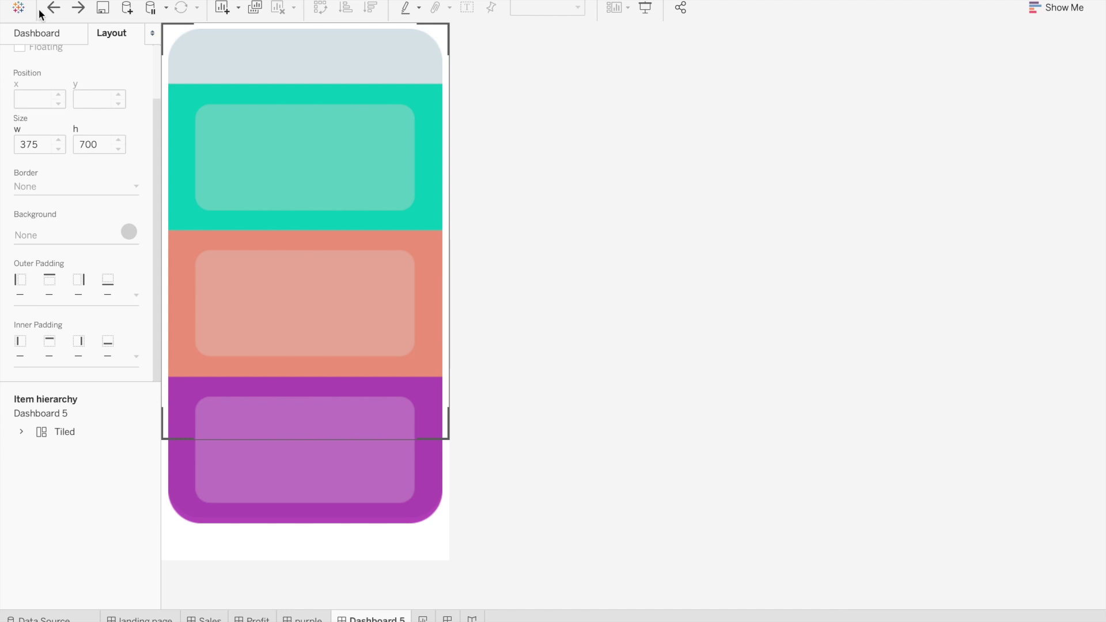
pyautogui.click(36, 34)
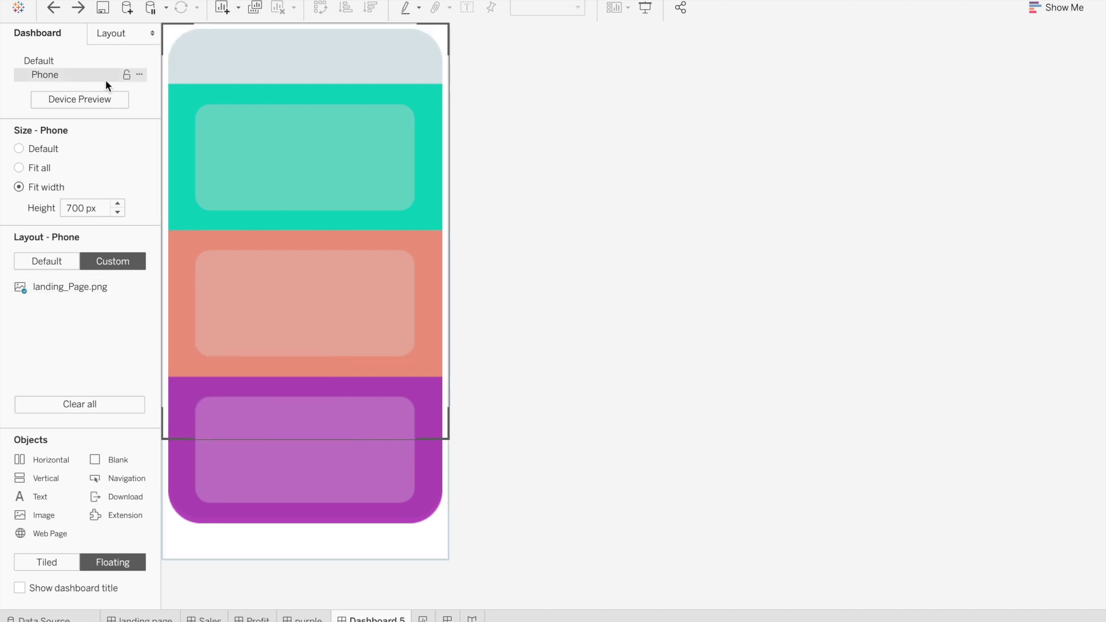
pyautogui.click(43, 60)
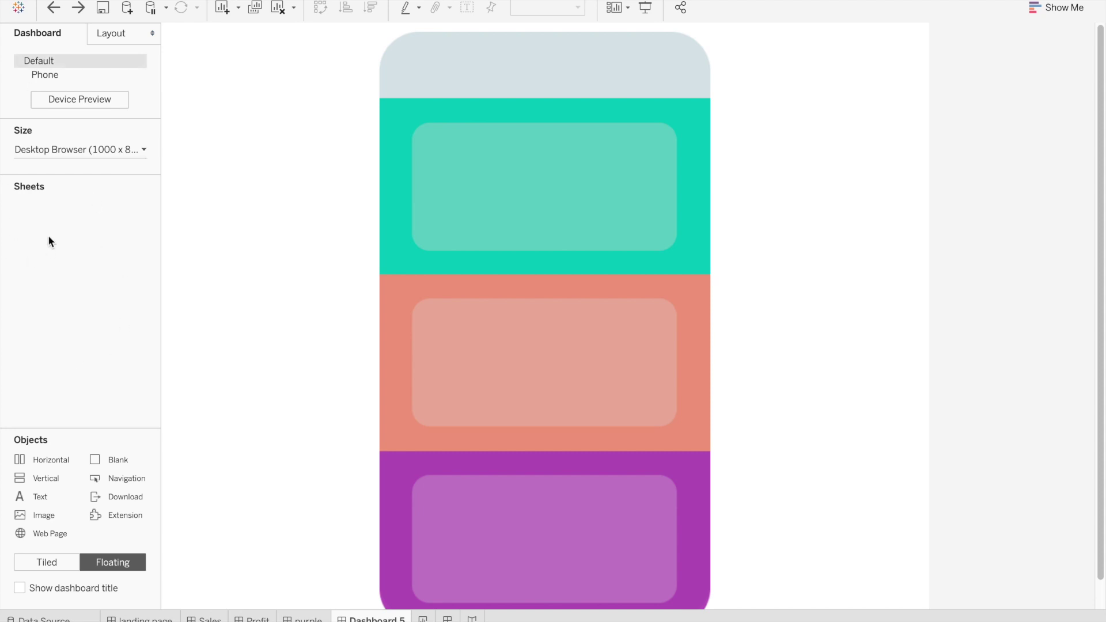
# Visit the landing page and Sales dashboards, then unhide all hidden sheets
pyautogui.click(140, 618)
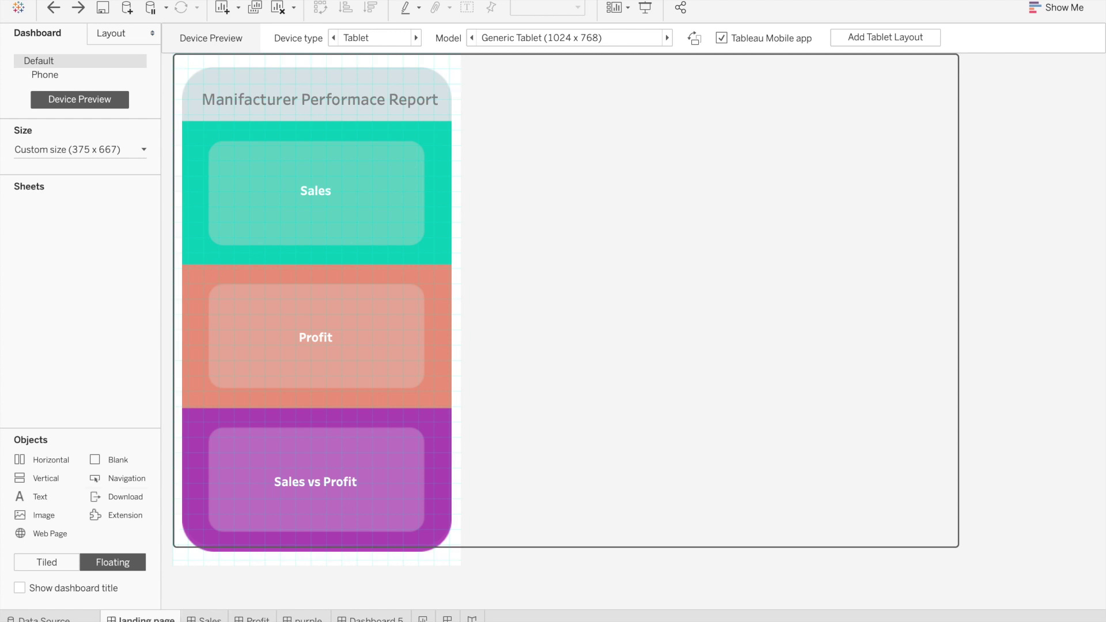
pyautogui.click(198, 619)
pyautogui.moveTo(64, 209); pyautogui.dragTo(328, 396)
pyautogui.rightClick(207, 617)
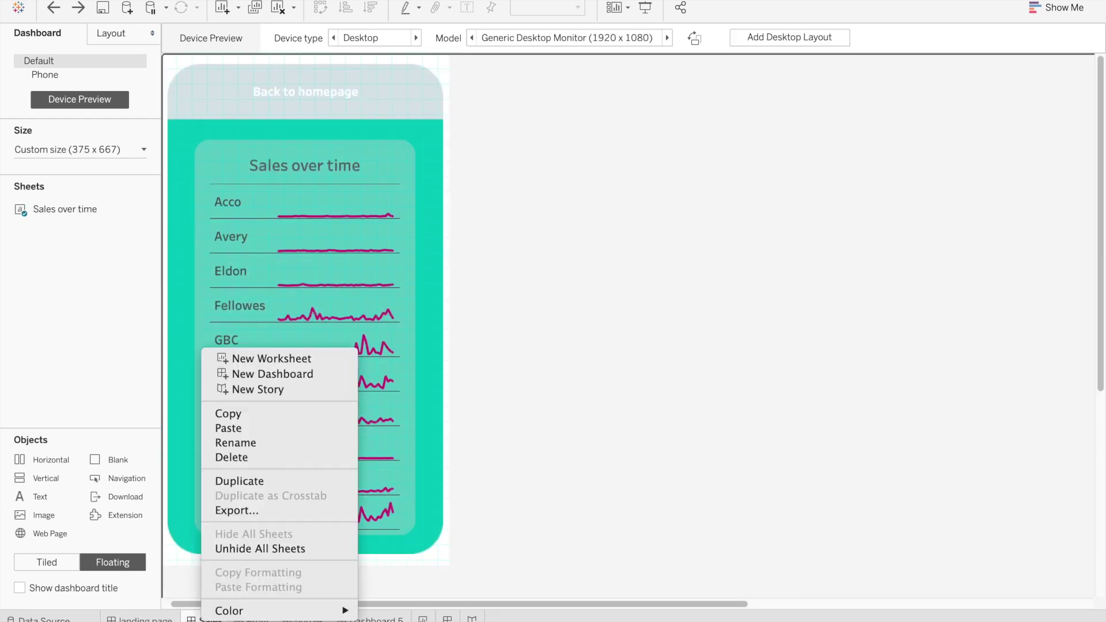
pyautogui.click(229, 550)
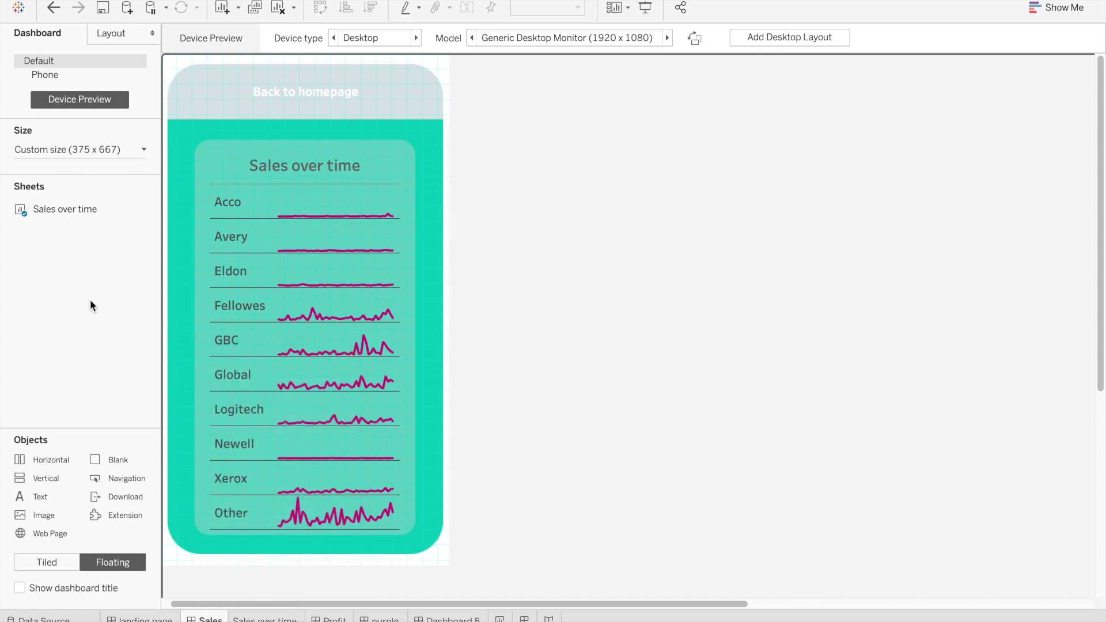
# Float Sales over time onto Dashboard 5 and its Phone layout, then undo back
pyautogui.click(431, 618)
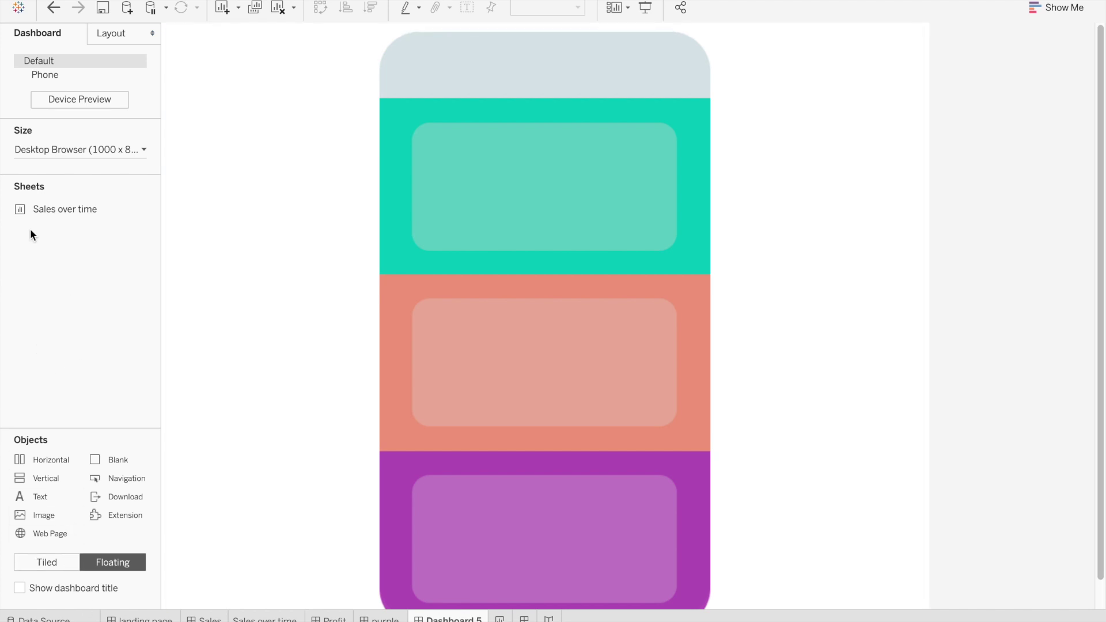
pyautogui.moveTo(37, 211); pyautogui.dragTo(176, 180)
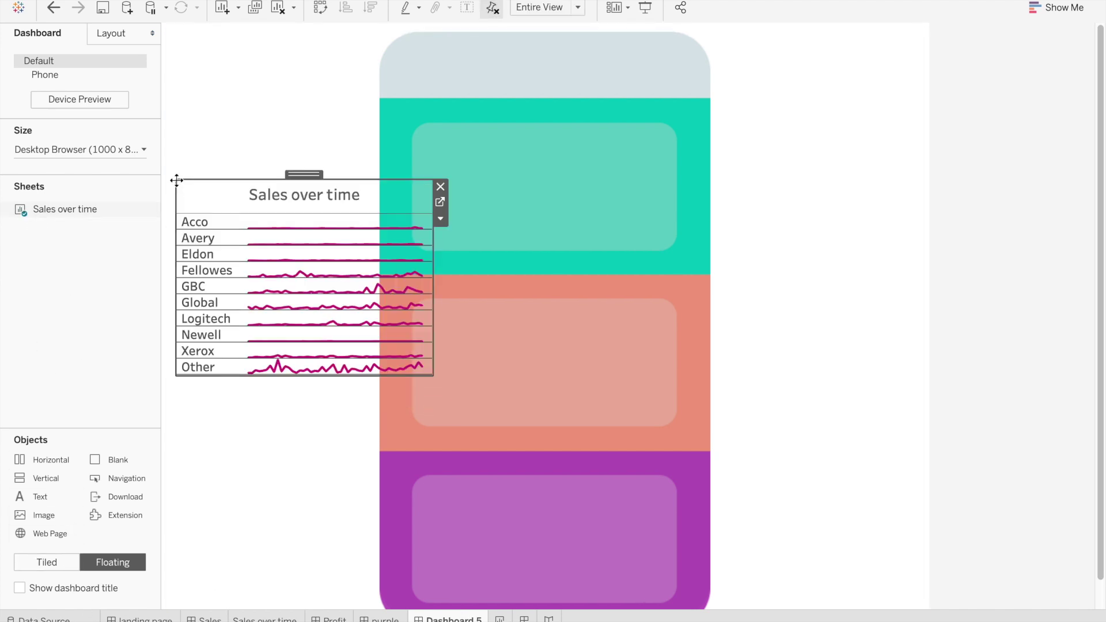
pyautogui.click(41, 75)
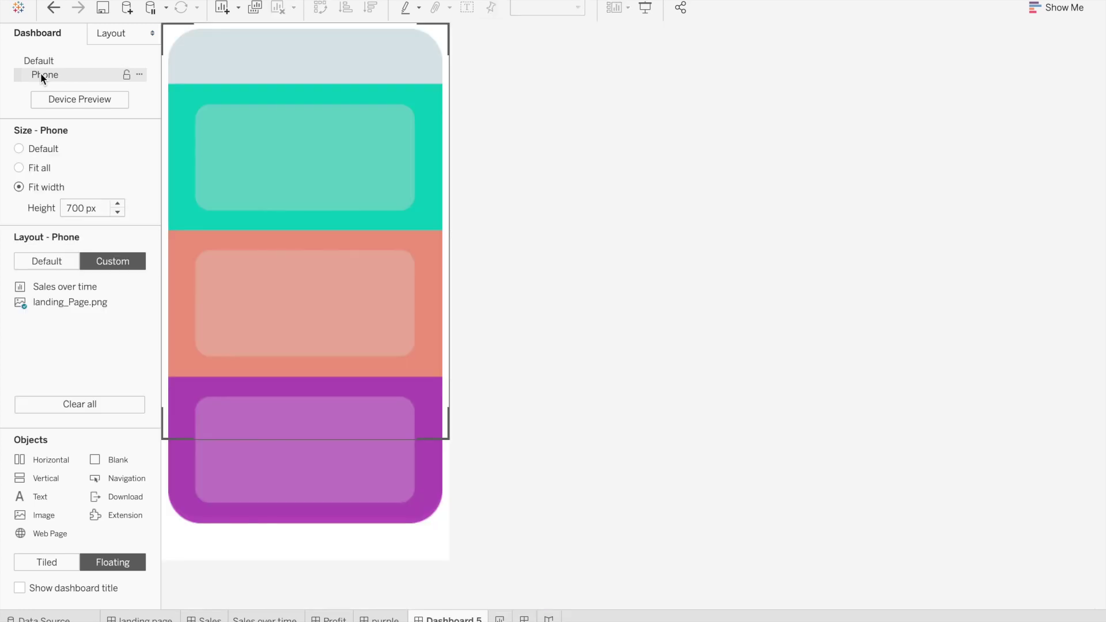
pyautogui.moveTo(61, 287); pyautogui.dragTo(252, 185)
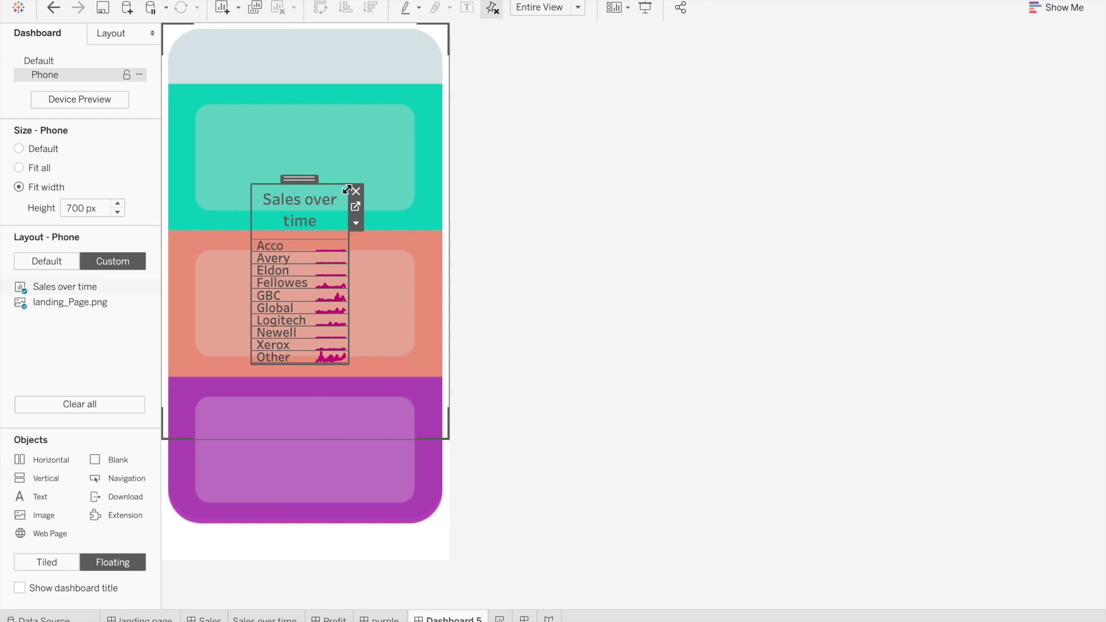
pyautogui.click(64, 60)
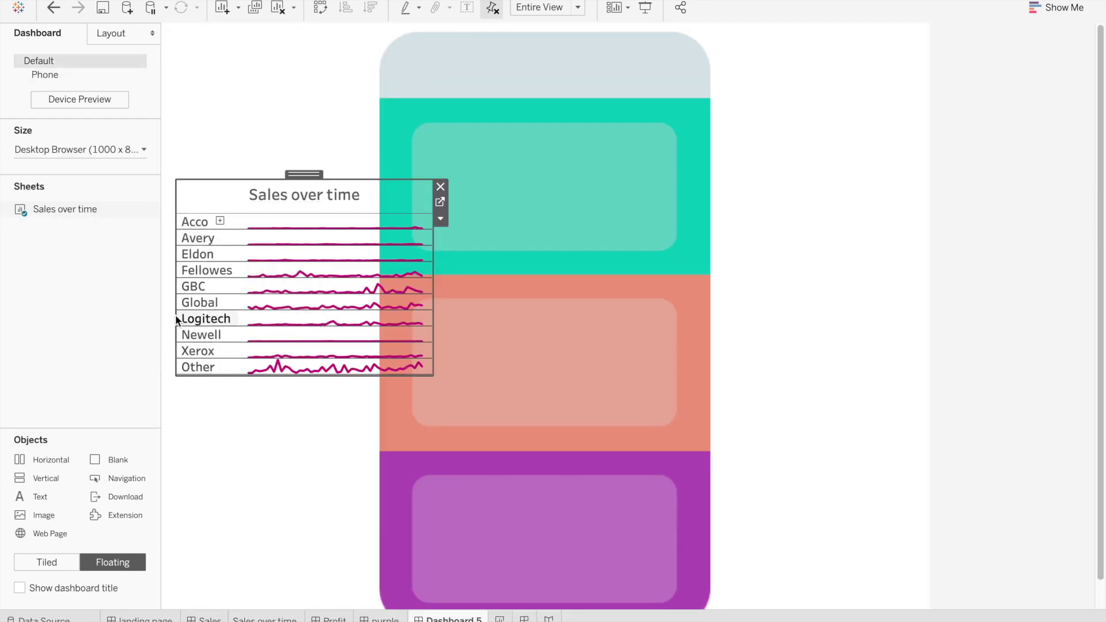
pyautogui.click(60, 6)
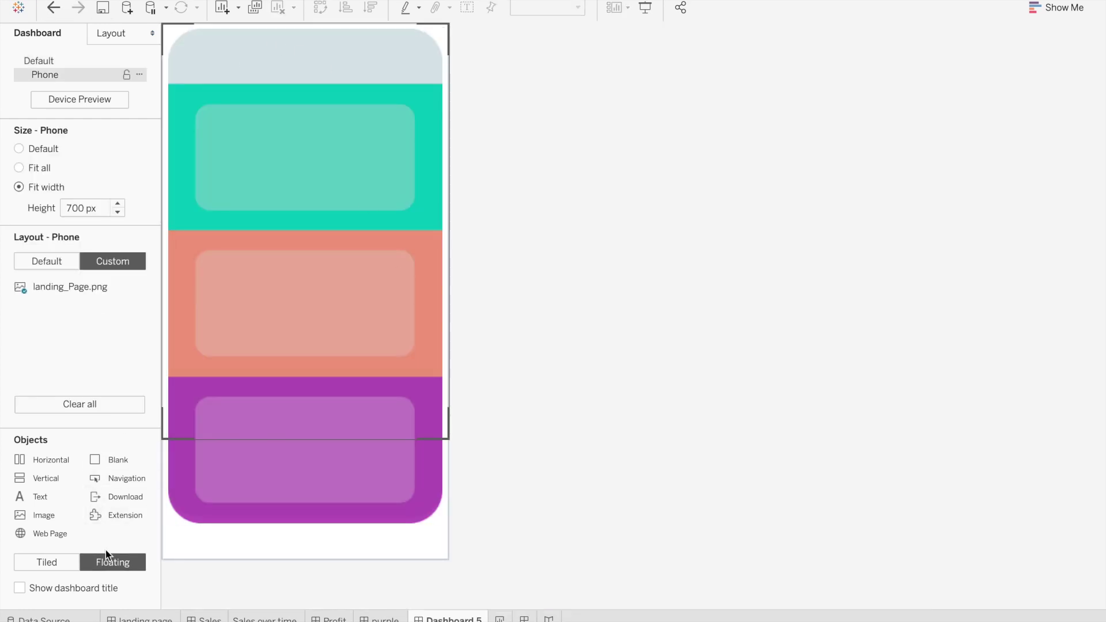
# Float a Navigation button on the teal band and show the dashboard grid
pyautogui.moveTo(117, 460); pyautogui.dragTo(305, 128)
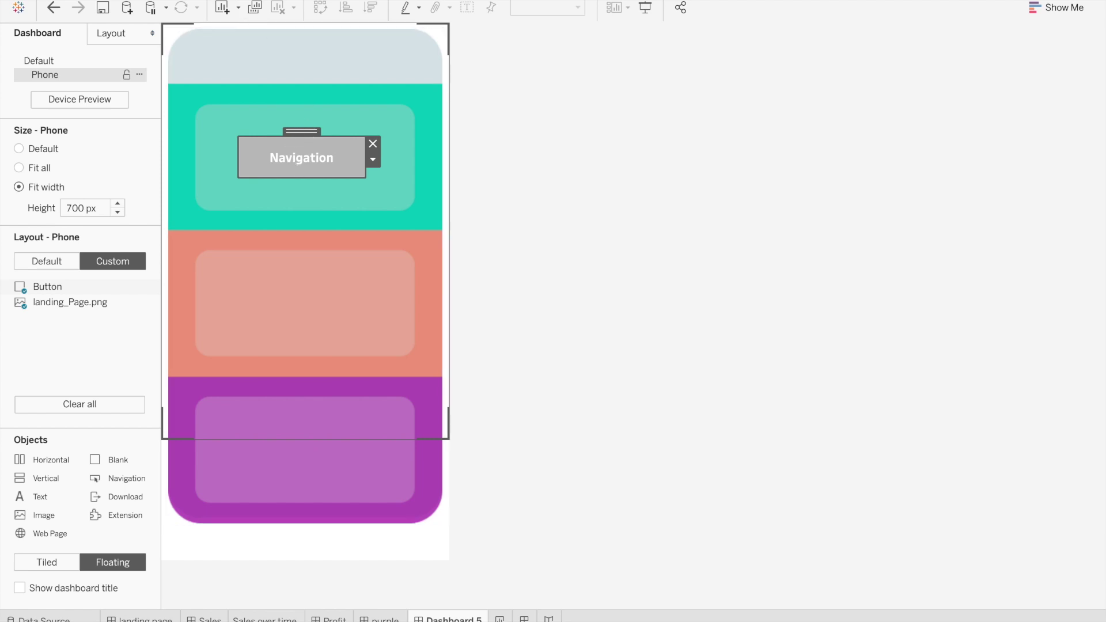
pyautogui.click(253, 0)
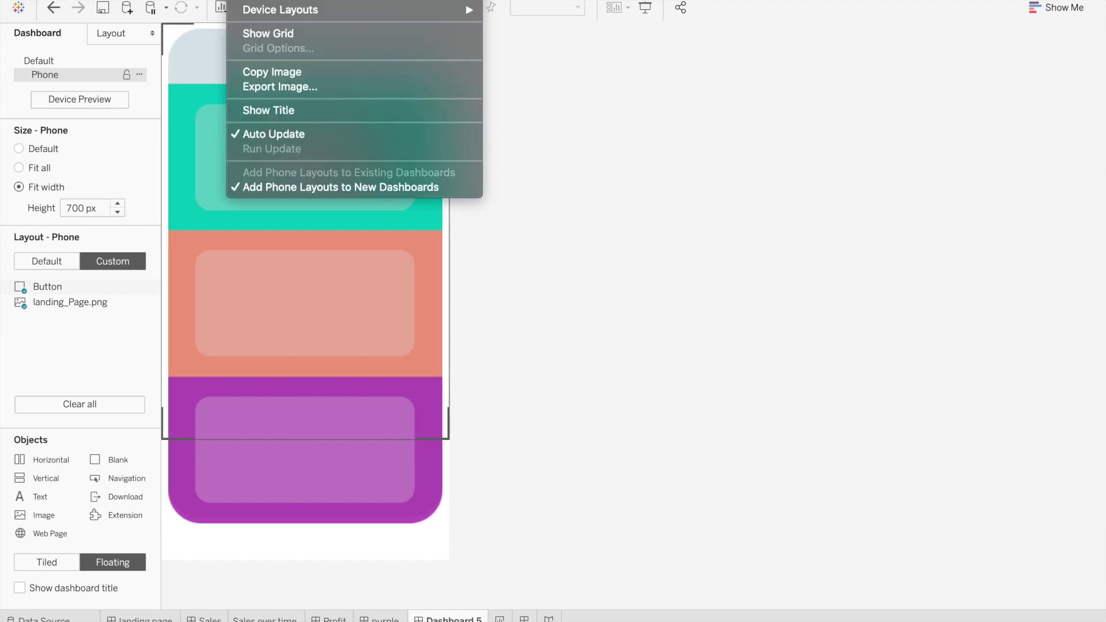
pyautogui.click(268, 33)
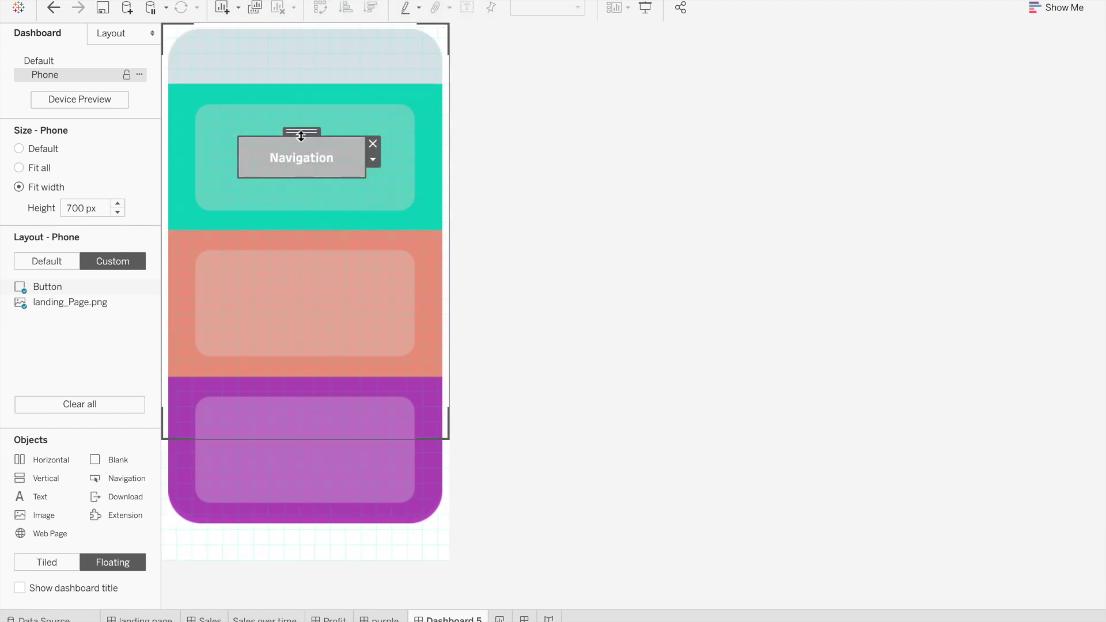
# Set the navigation button's height to 66 and its x position to 103 in Layout
pyautogui.click(112, 33)
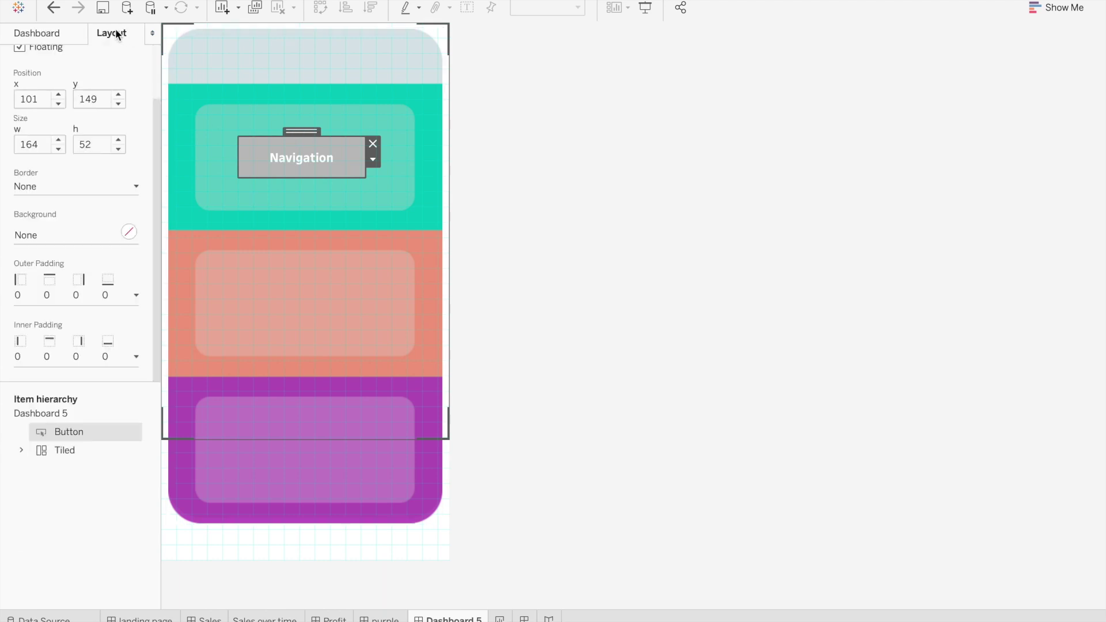
pyautogui.doubleClick(104, 143)
pyautogui.click(297, 157)
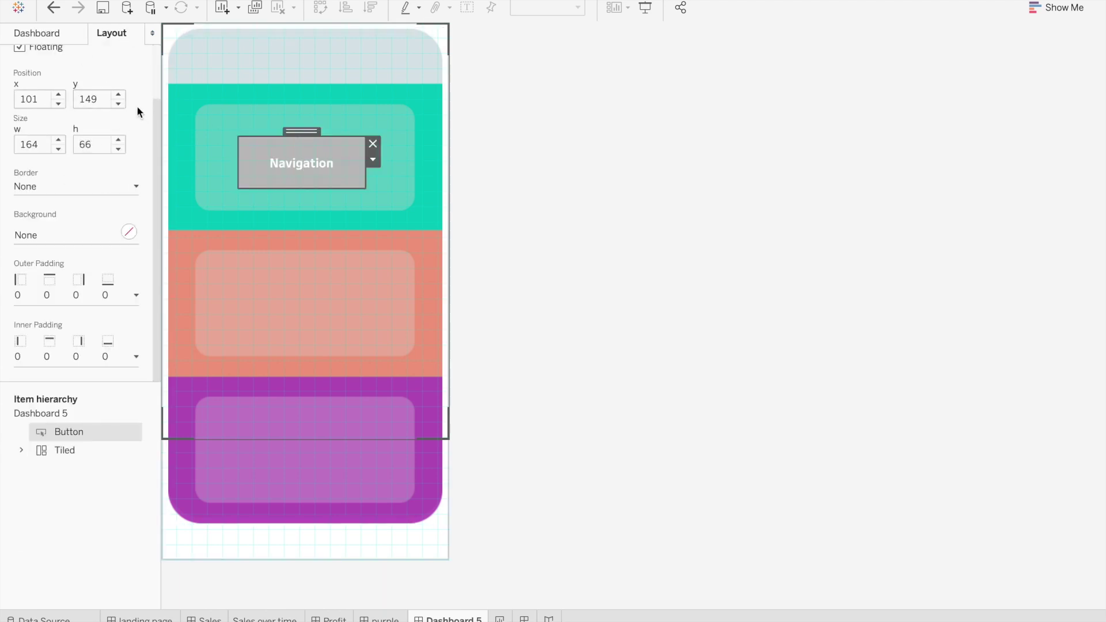
pyautogui.scroll(2, 130, 95)
pyautogui.scroll(1, 126, 87)
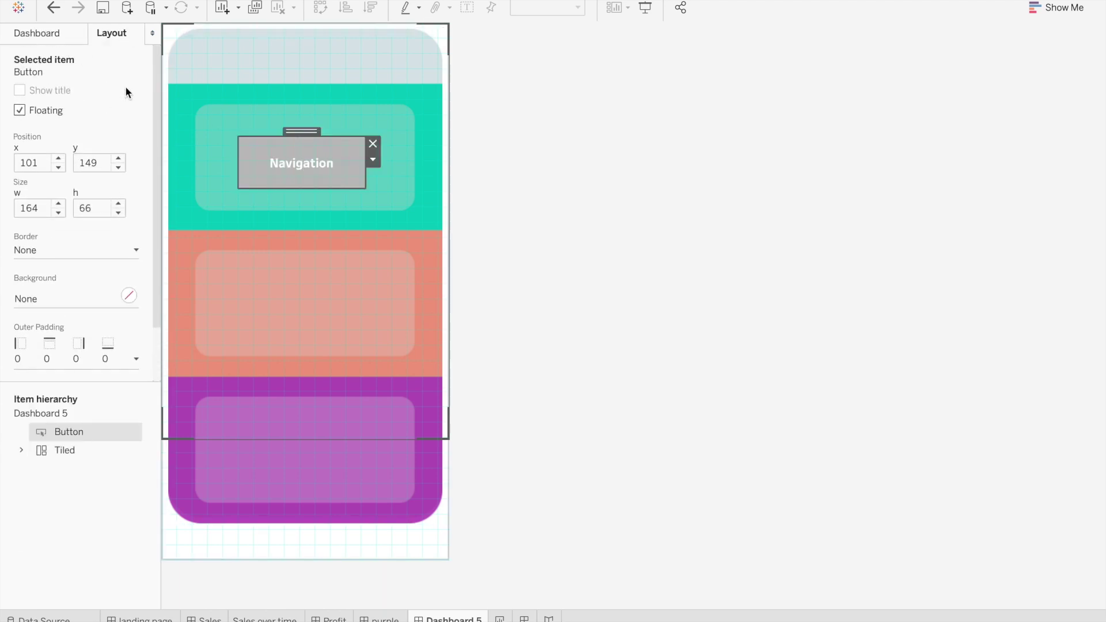
pyautogui.click(58, 158)
pyautogui.click(58, 158)
pyautogui.click(304, 162)
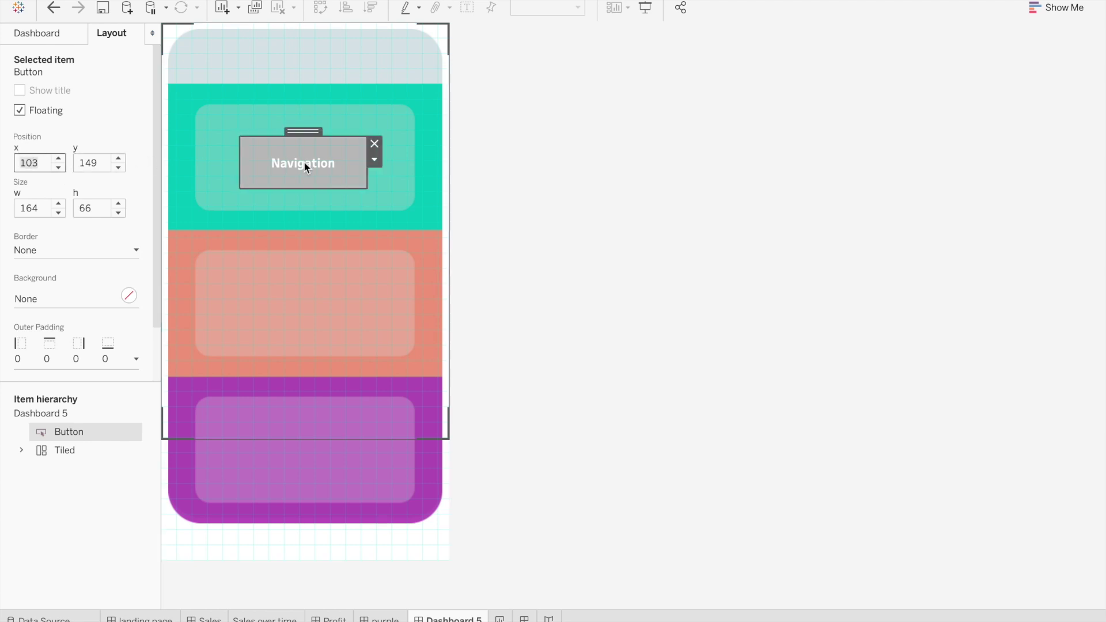
pyautogui.click(375, 159)
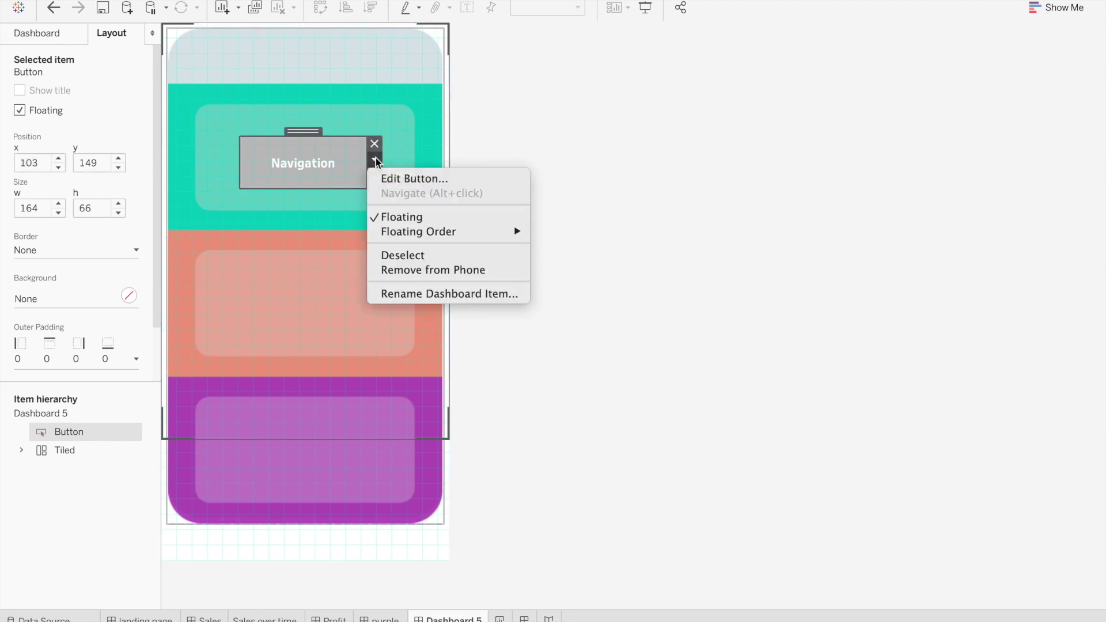
pyautogui.click(420, 177)
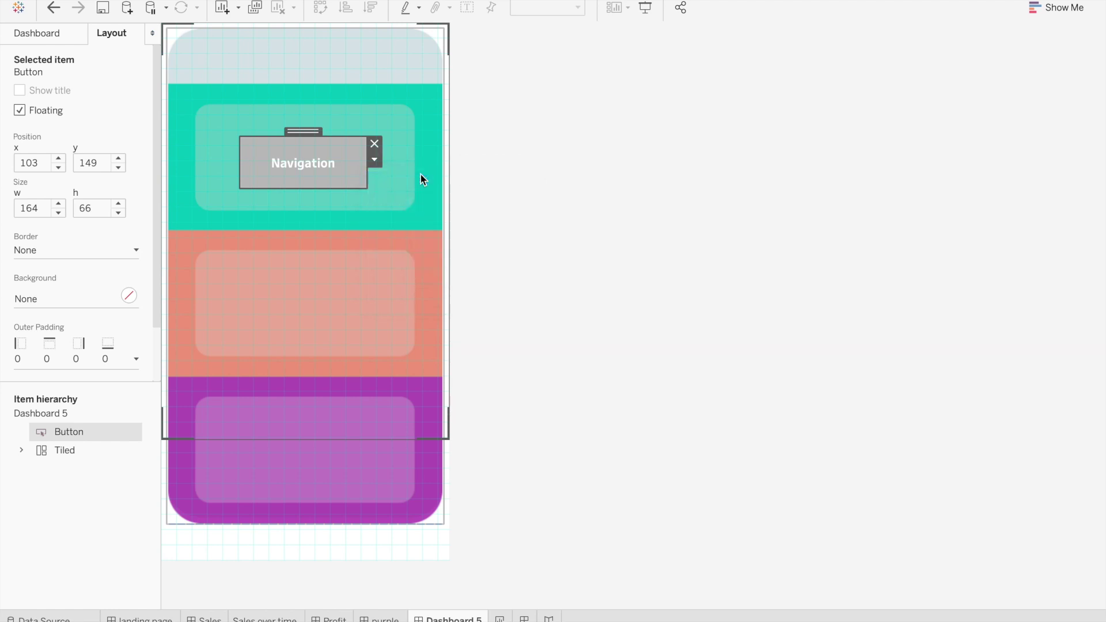
# Give the button background None, title 'hello' and navigation to Sales, then apply
pyautogui.click(468, 197)
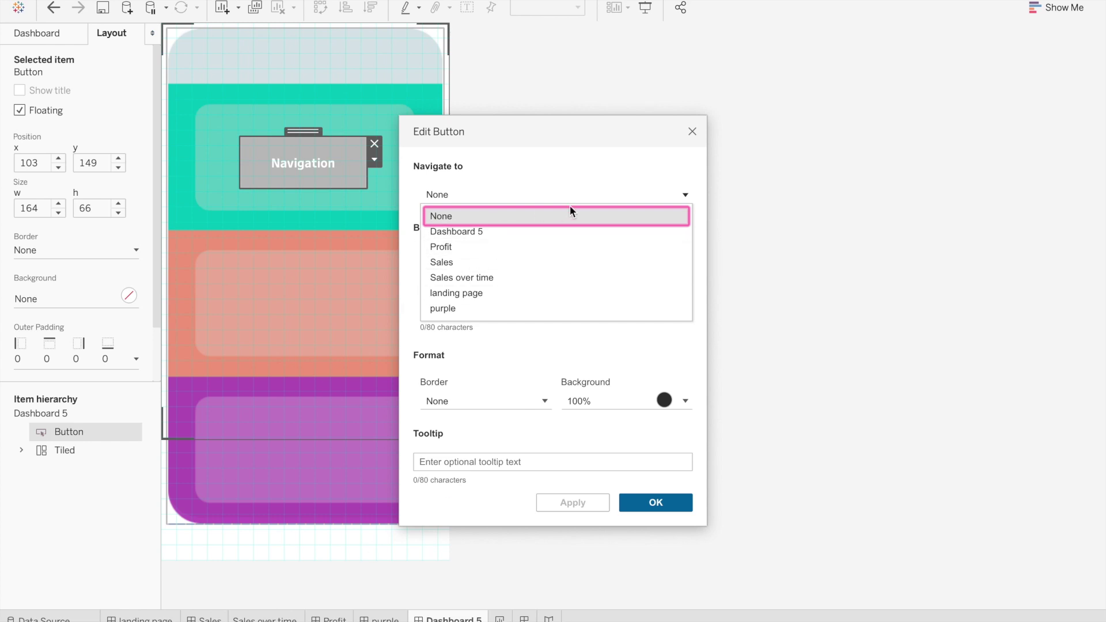
pyautogui.click(601, 405)
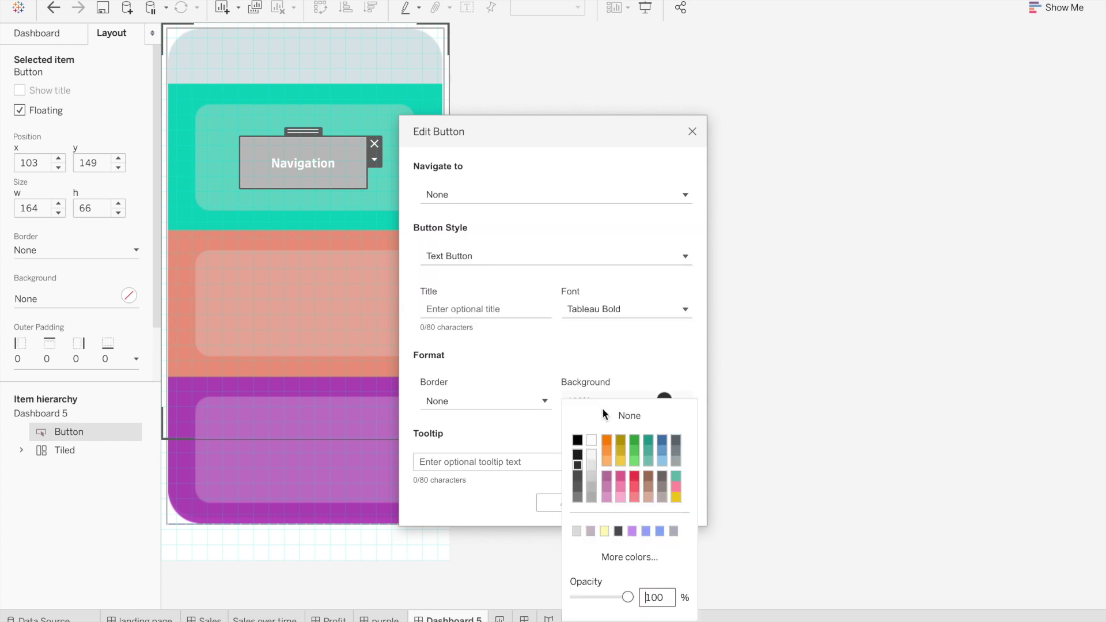
pyautogui.click(530, 346)
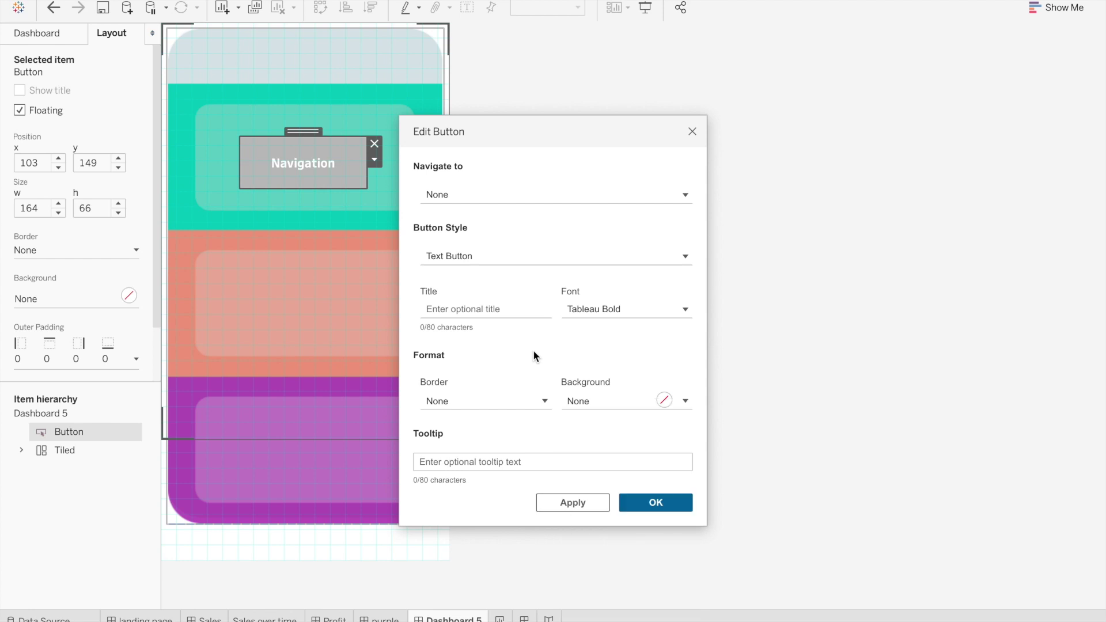
pyautogui.click(472, 255)
pyautogui.click(460, 307)
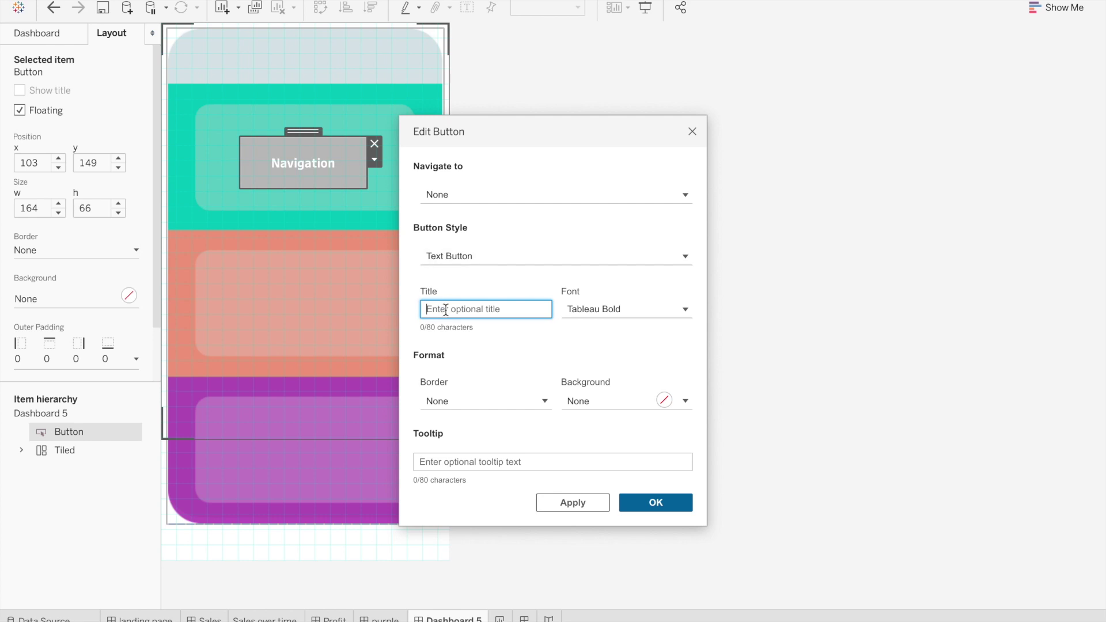
pyautogui.write('hello')
pyautogui.click(531, 192)
pyautogui.click(490, 260)
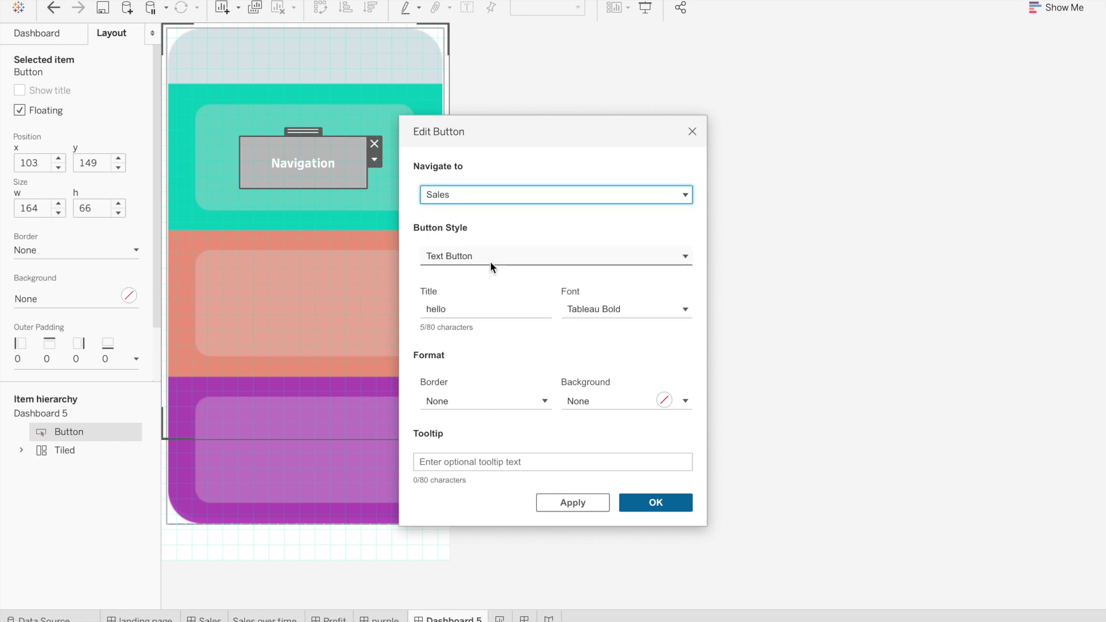
pyautogui.click(575, 506)
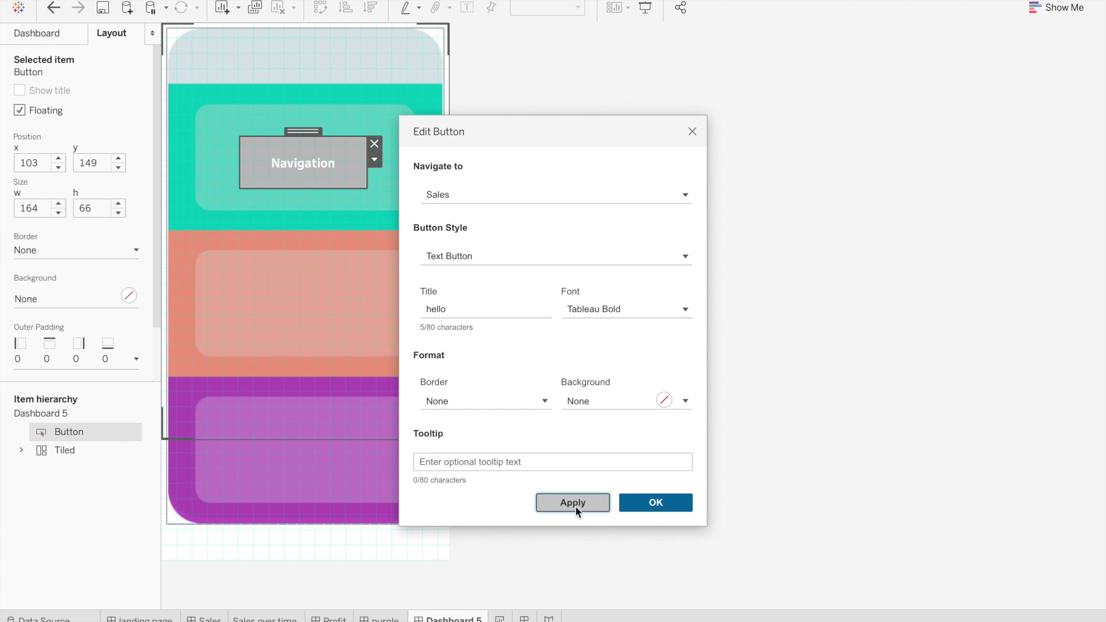
pyautogui.click(646, 510)
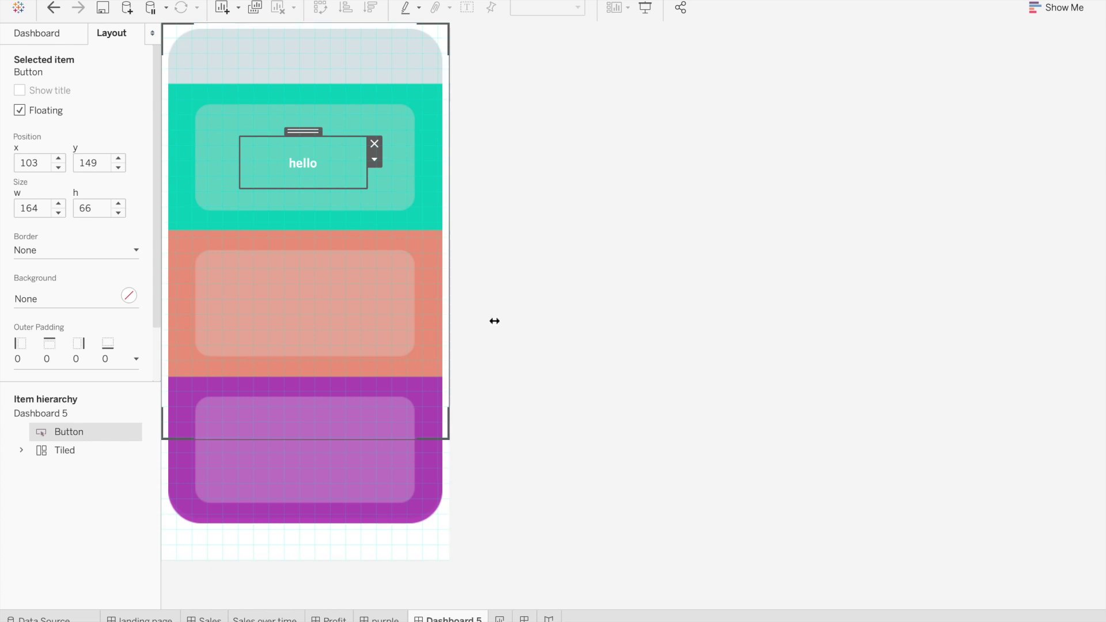
# Preview in Presentation Mode, exit it, and return to the landing page dashboard
pyautogui.click(645, 7)
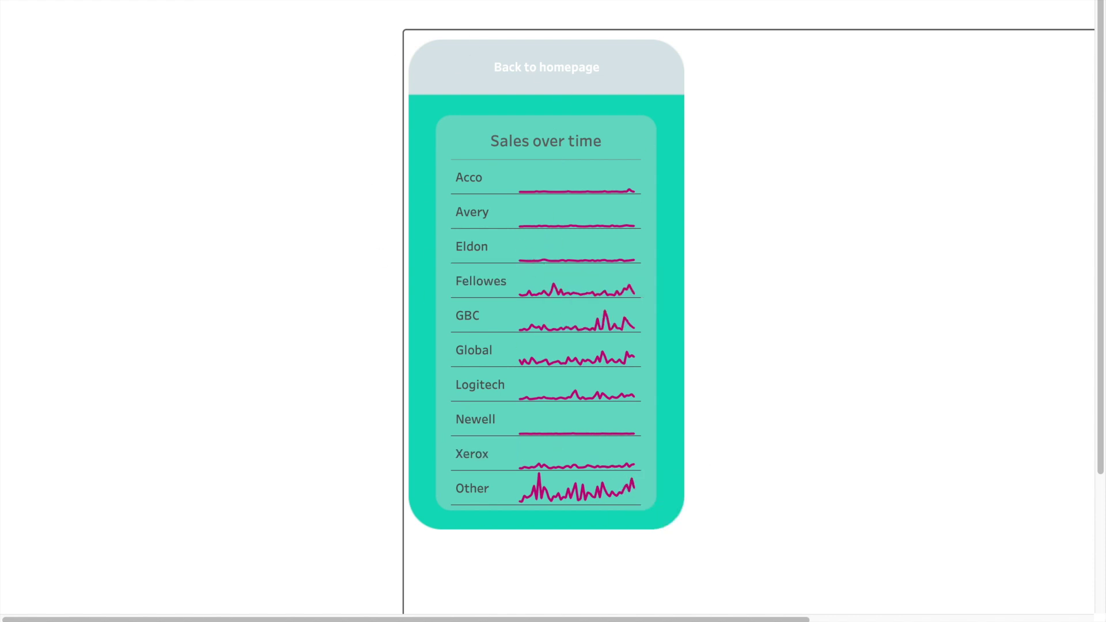
pyautogui.click(1092, 611)
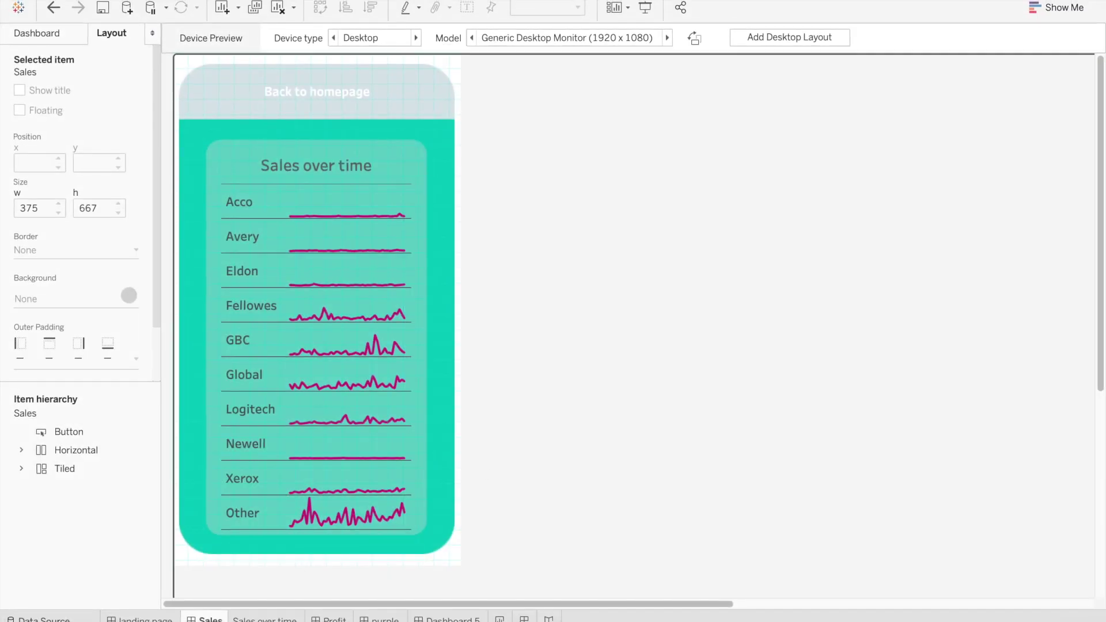
pyautogui.click(141, 618)
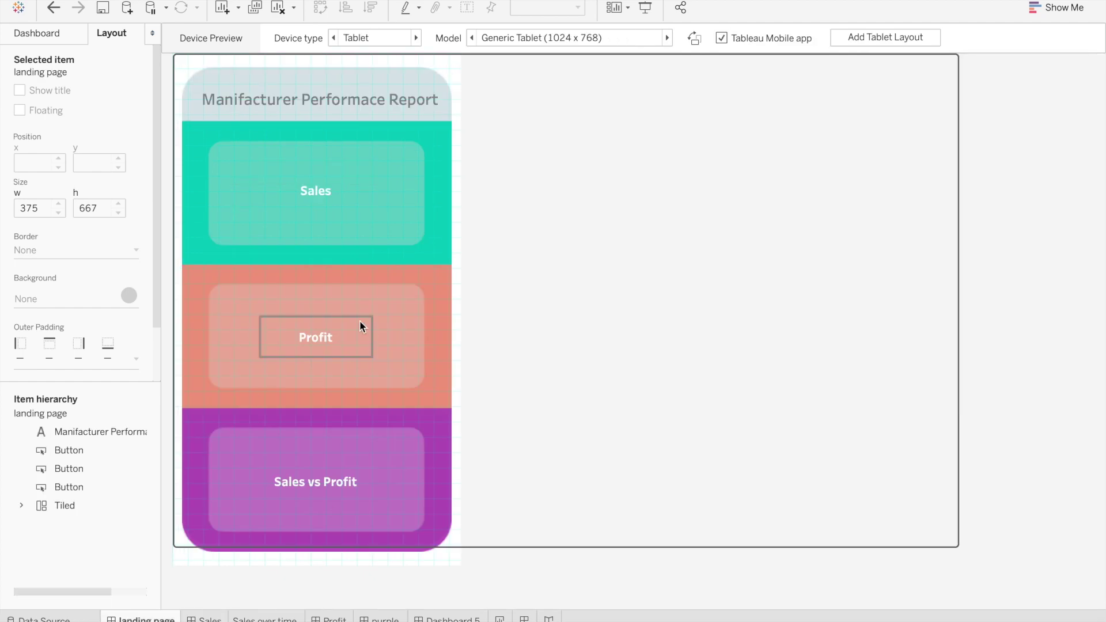